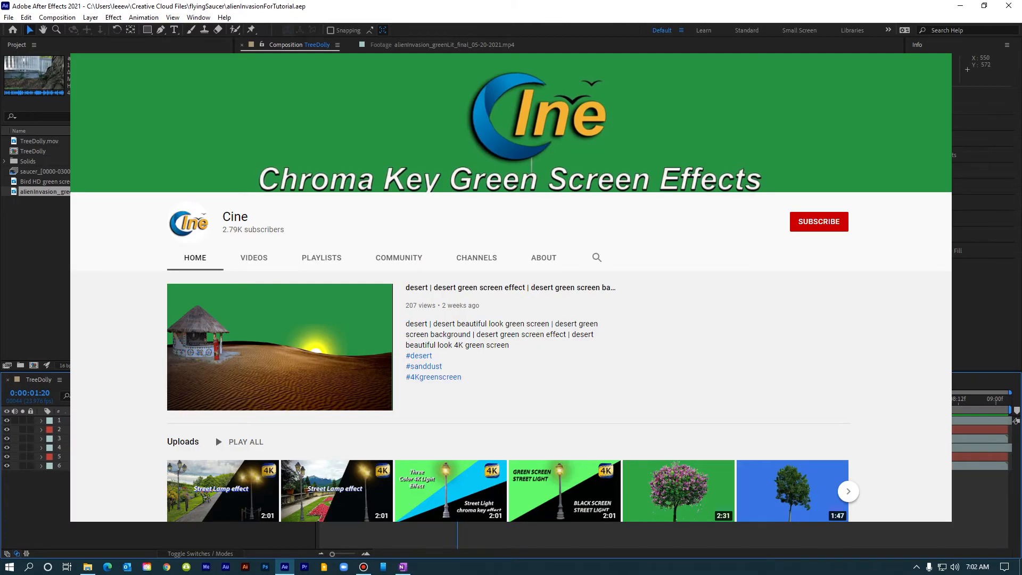
Preview the TreeDolly composition and scrub through the alien invasion green-lit footage.
key("Page_Down")
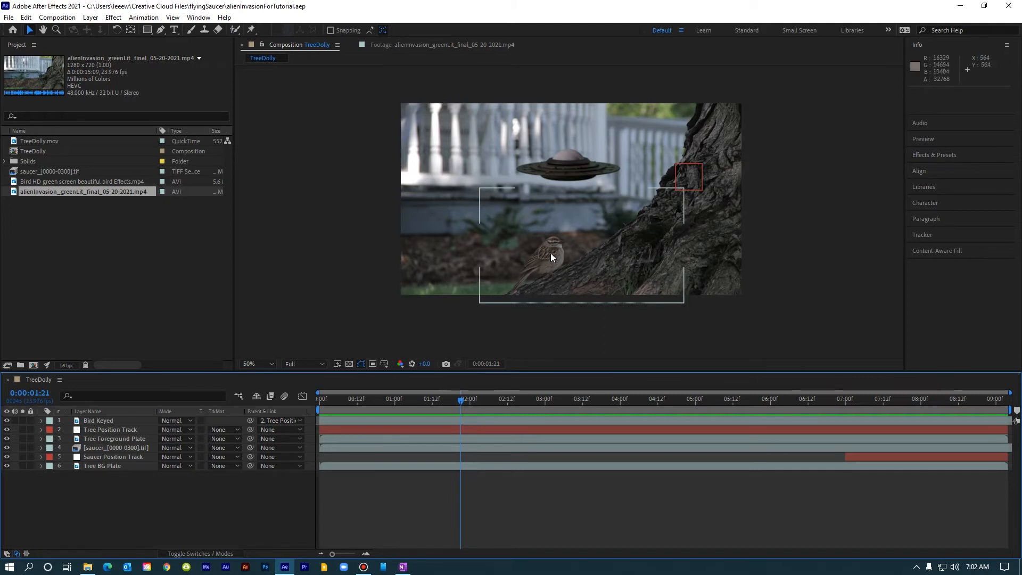
left_click_drag(460, 400, 314, 417)
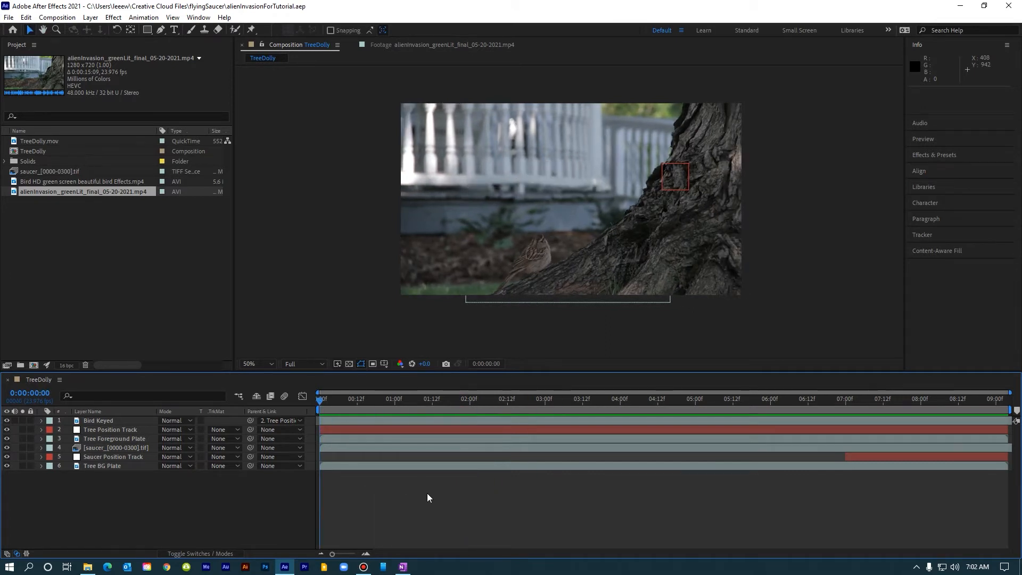
key("space")
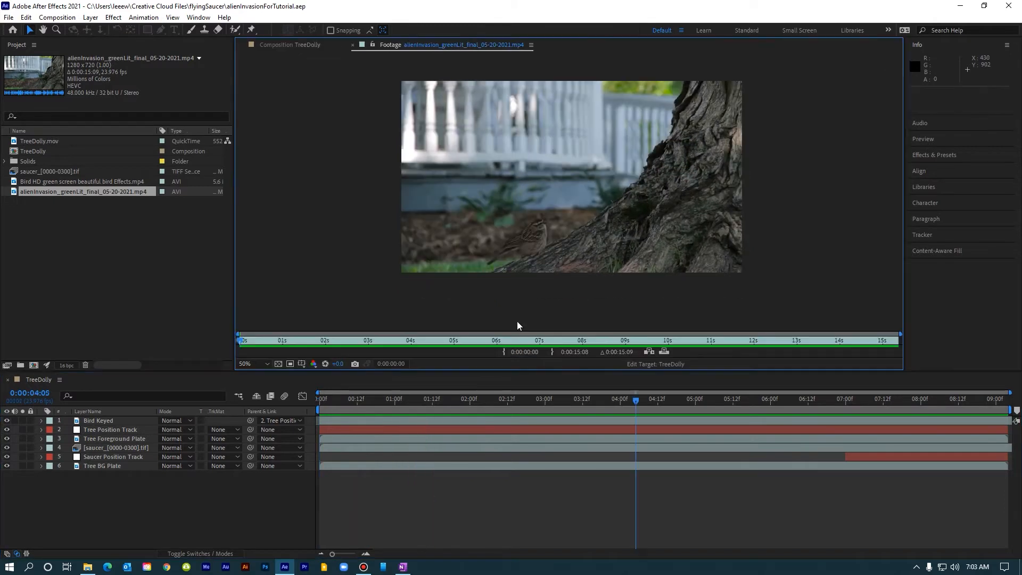
mouse_move(569, 340)
left_mouse_down()
mouse_move(582, 341)
mouse_move(526, 341)
mouse_move(557, 343)
left_mouse_up()
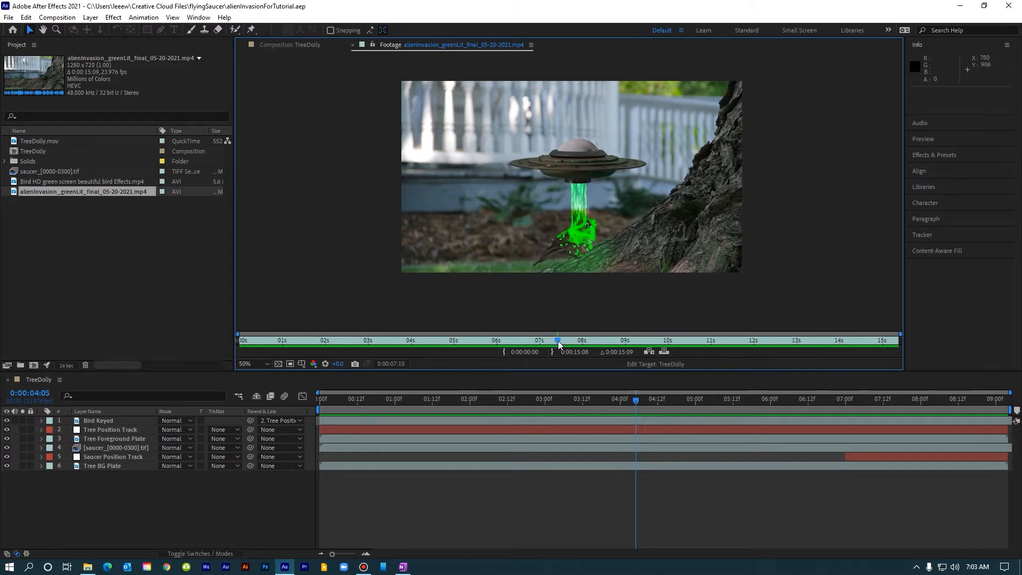
mouse_move(558, 344)
left_mouse_down()
mouse_move(538, 346)
mouse_move(571, 343)
left_mouse_up()
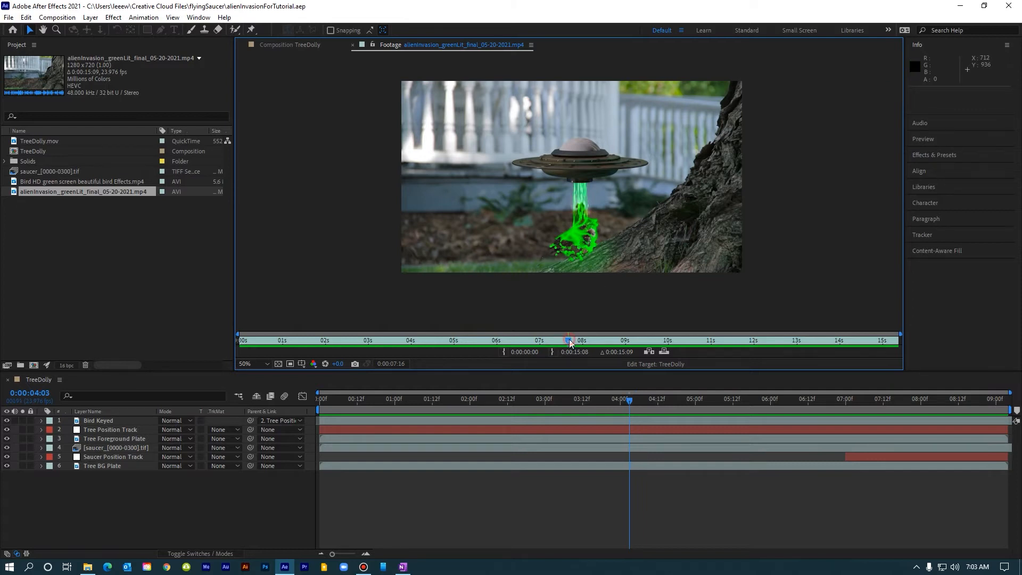
left_click_drag(570, 339, 581, 346)
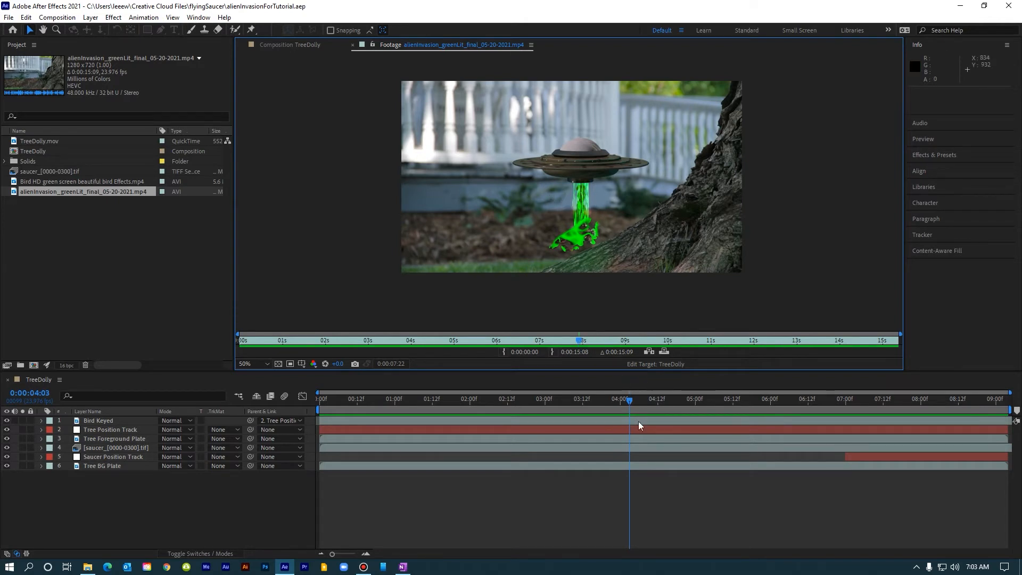
left_click(402, 493)
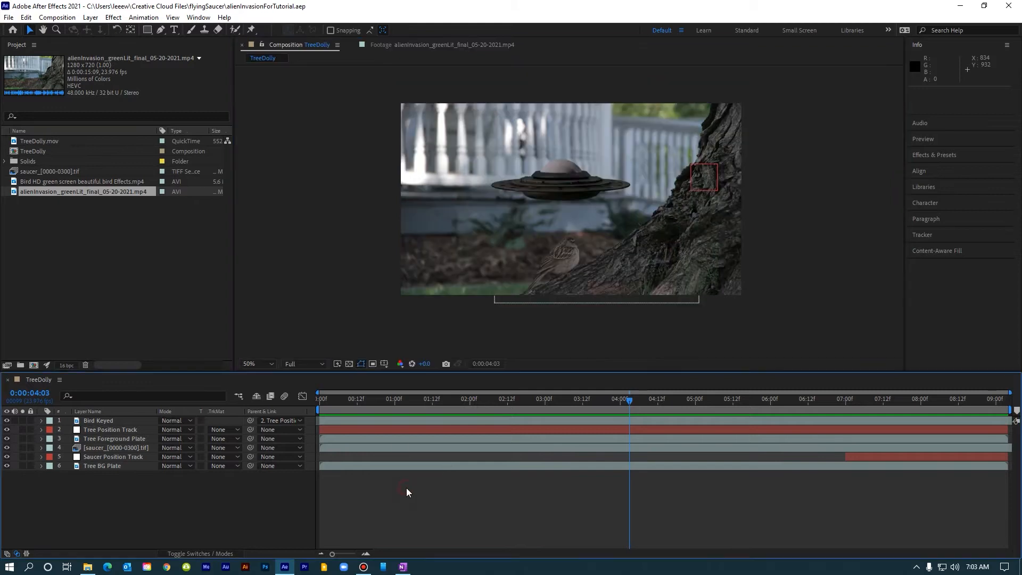
left_click_drag(327, 400, 325, 409)
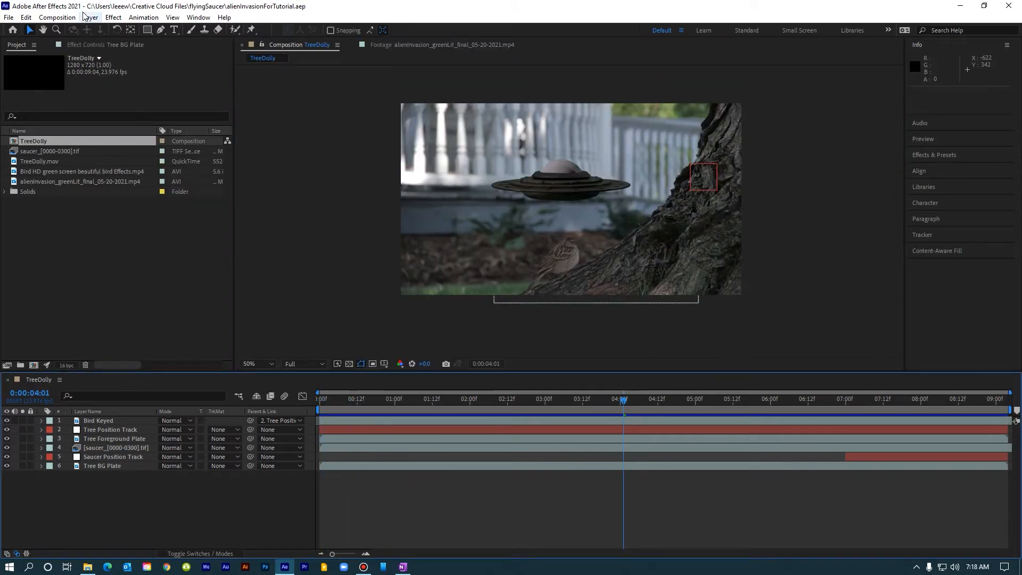
Create a new composition named Vertical Green Lines.
left_click(57, 17)
left_click(73, 31)
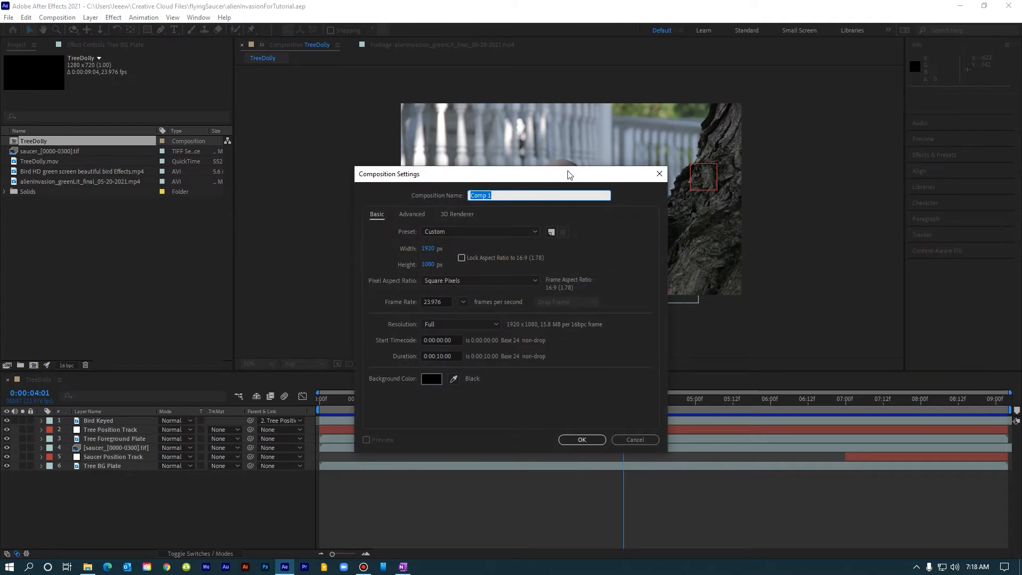
type("Vertical Green Lines")
left_click(583, 440)
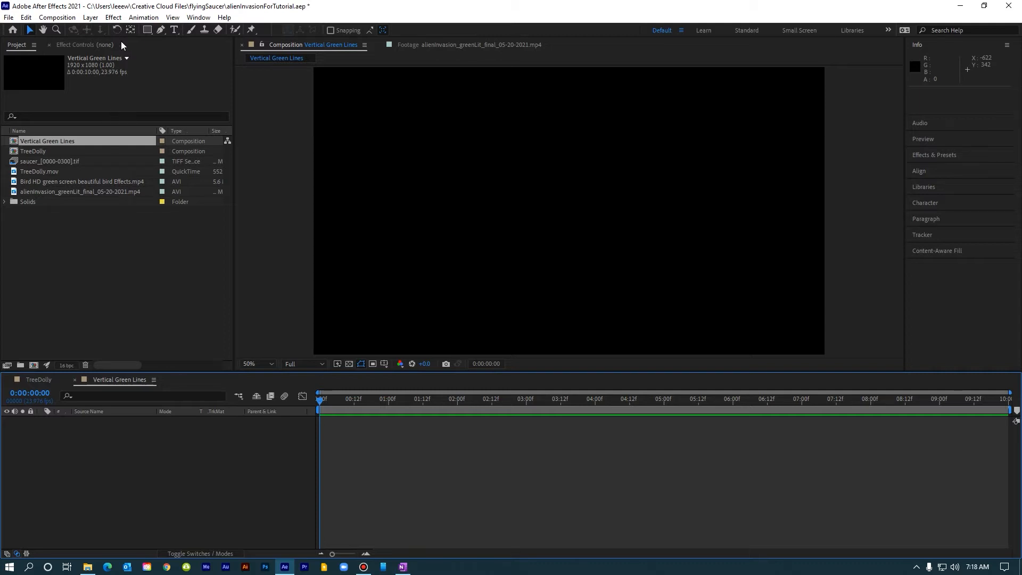
Start a new solid layer and set its colour to hex 4DFF55.
left_click(90, 18)
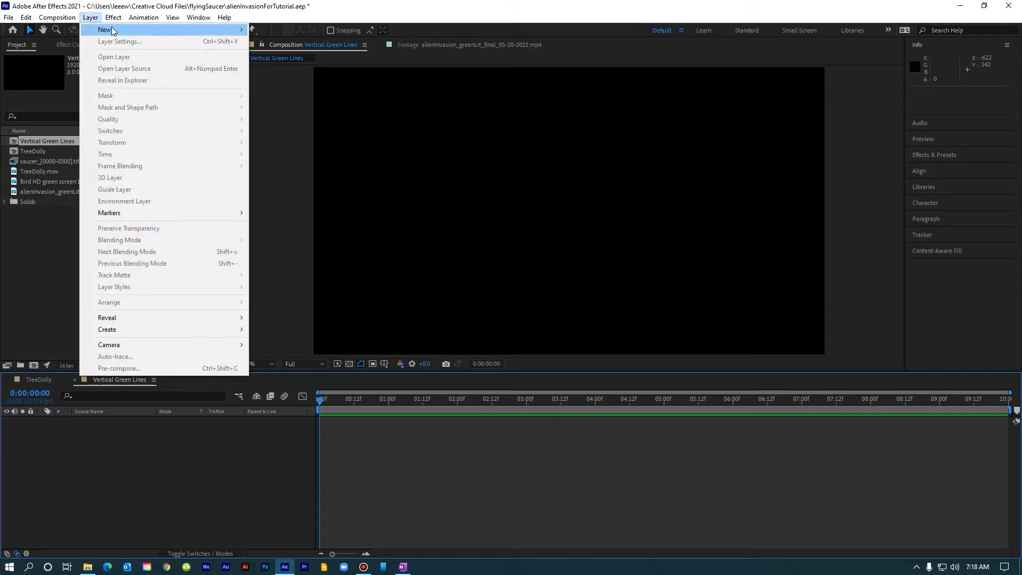
mouse_move(245, 29)
left_click(273, 41)
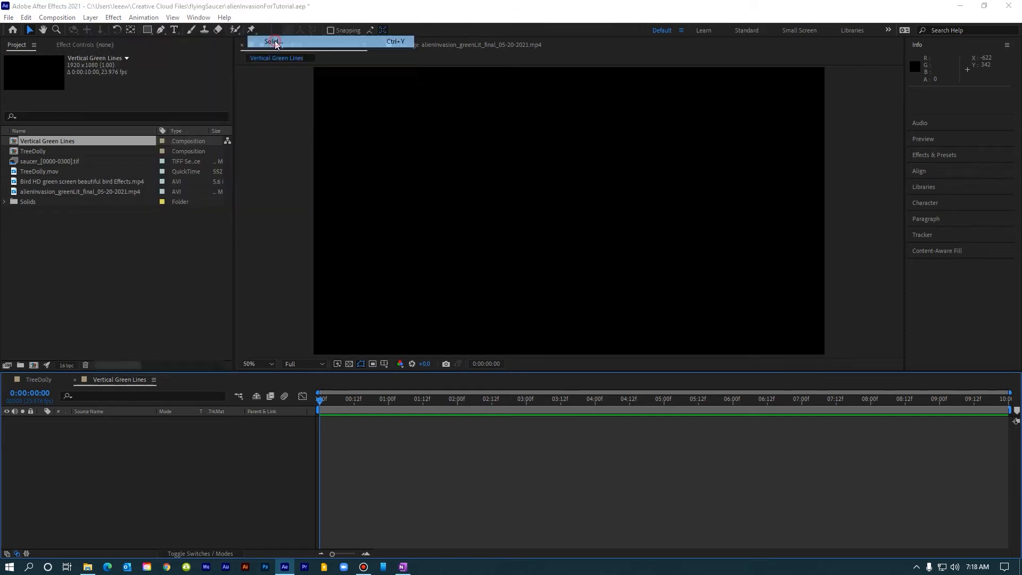
left_click(506, 380)
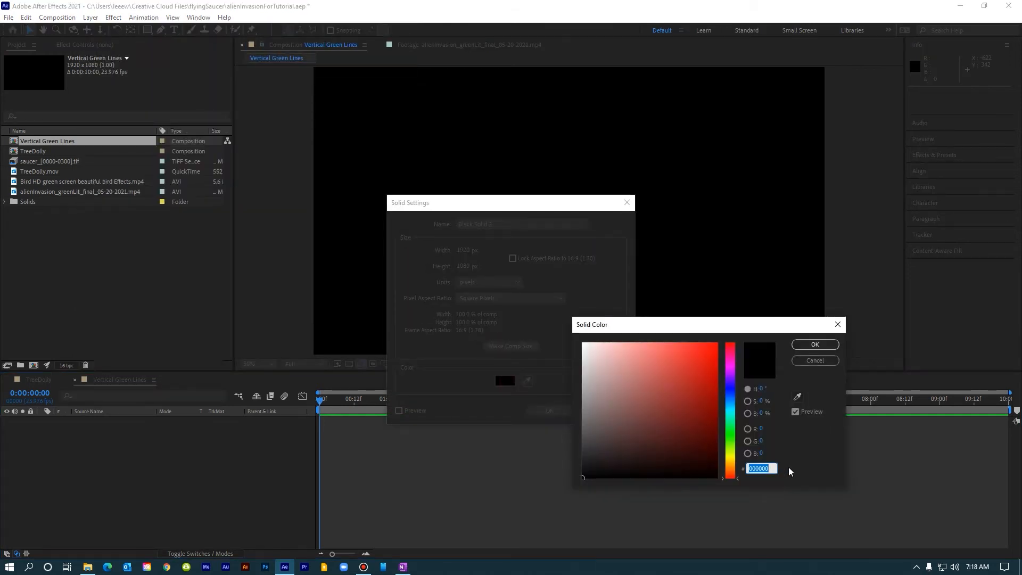
type("4DFF")
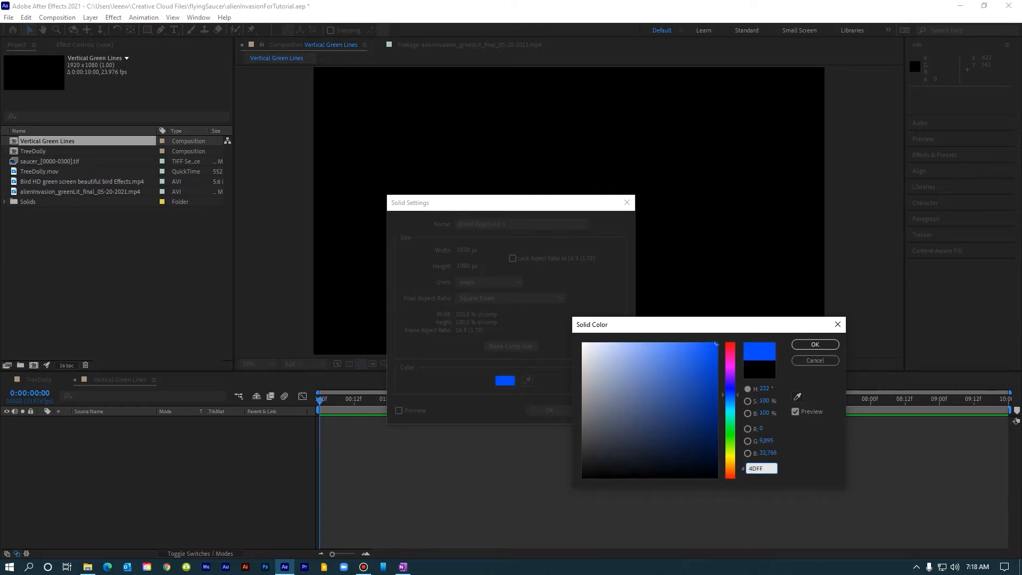
type("55")
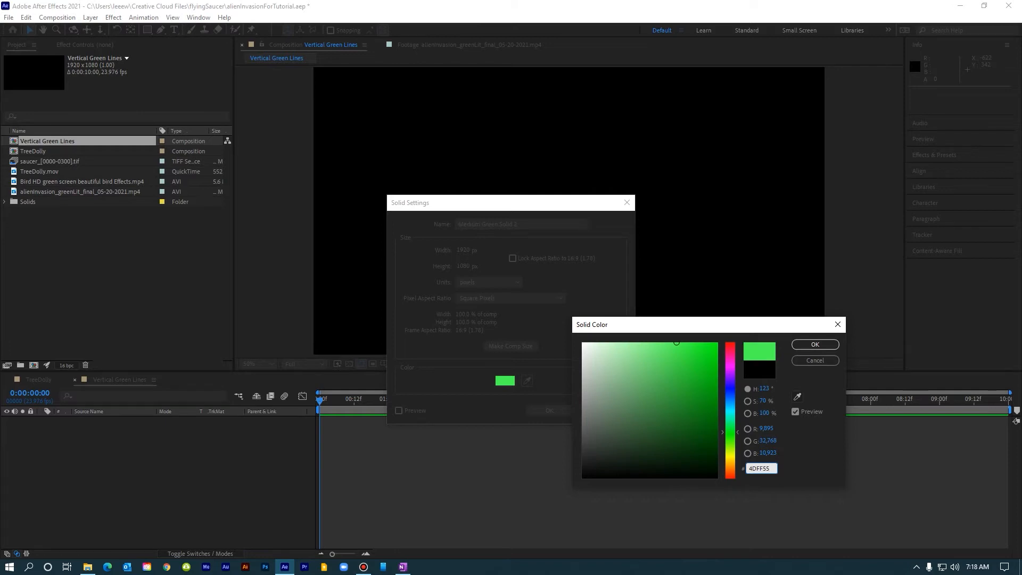
key("Return")
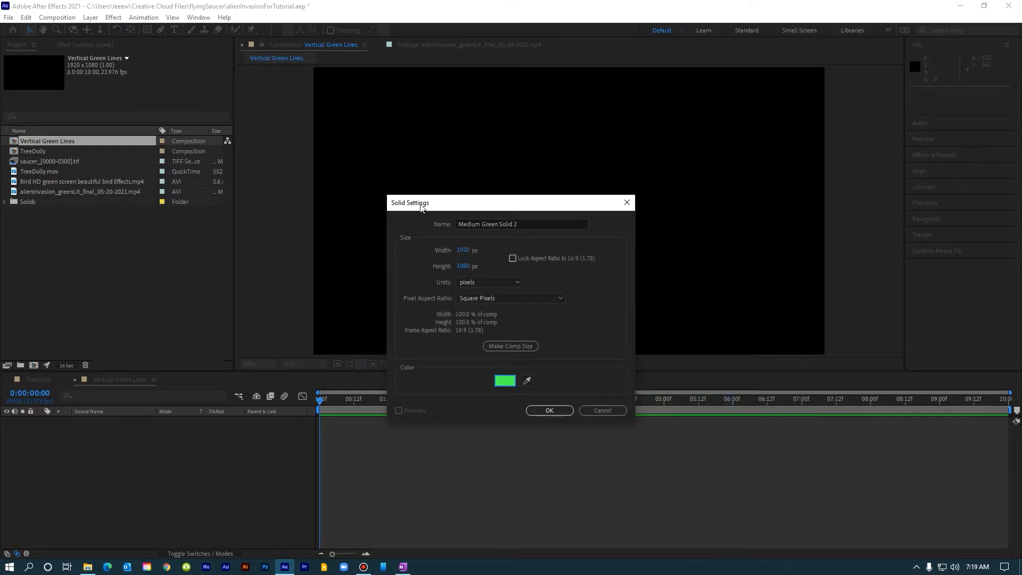
Set the solid's width to 700 px, name it Green Solid, and create it.
left_click(463, 251)
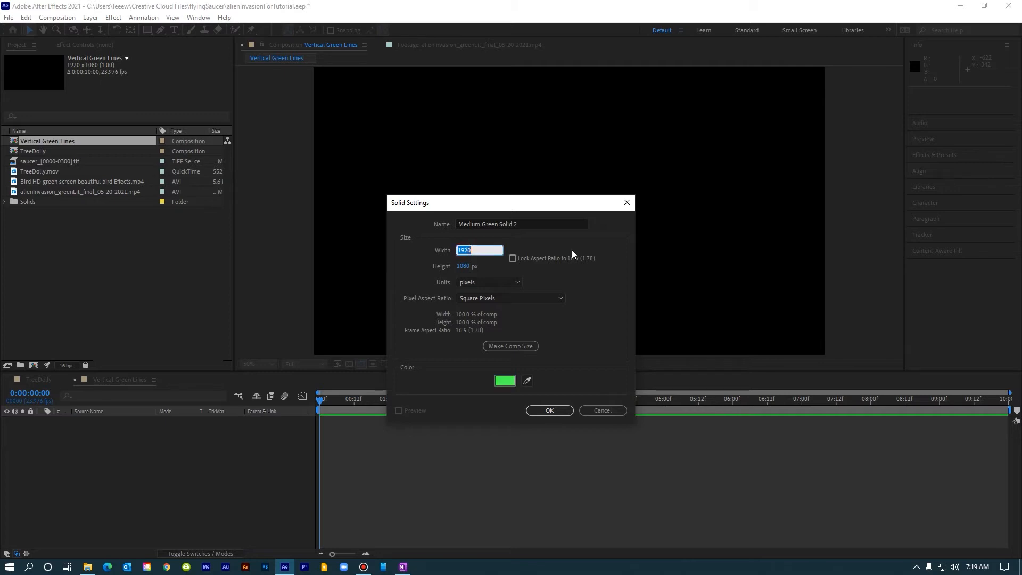
type("700")
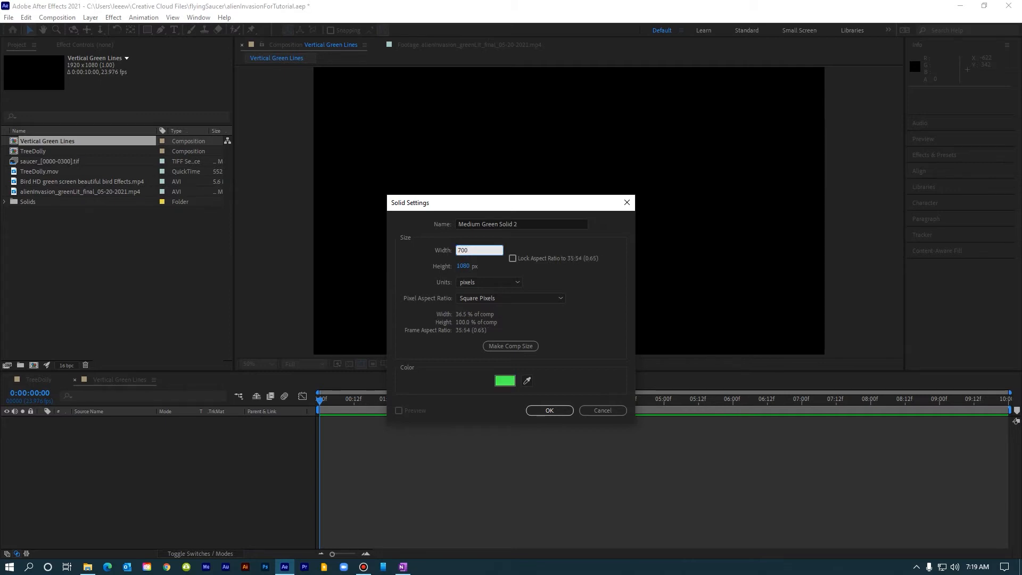
left_click(537, 223)
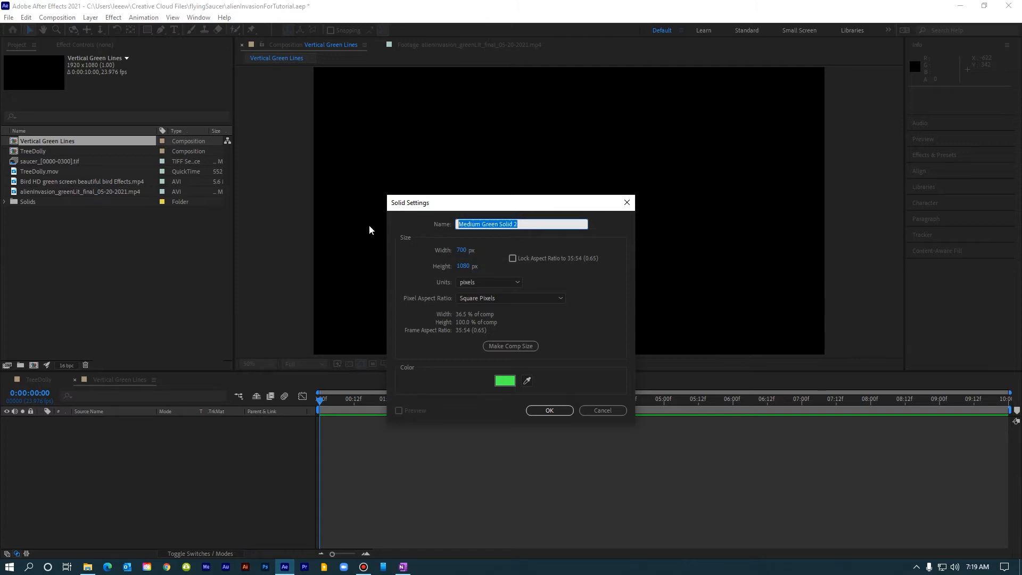
type("Green Solid")
left_click(538, 410)
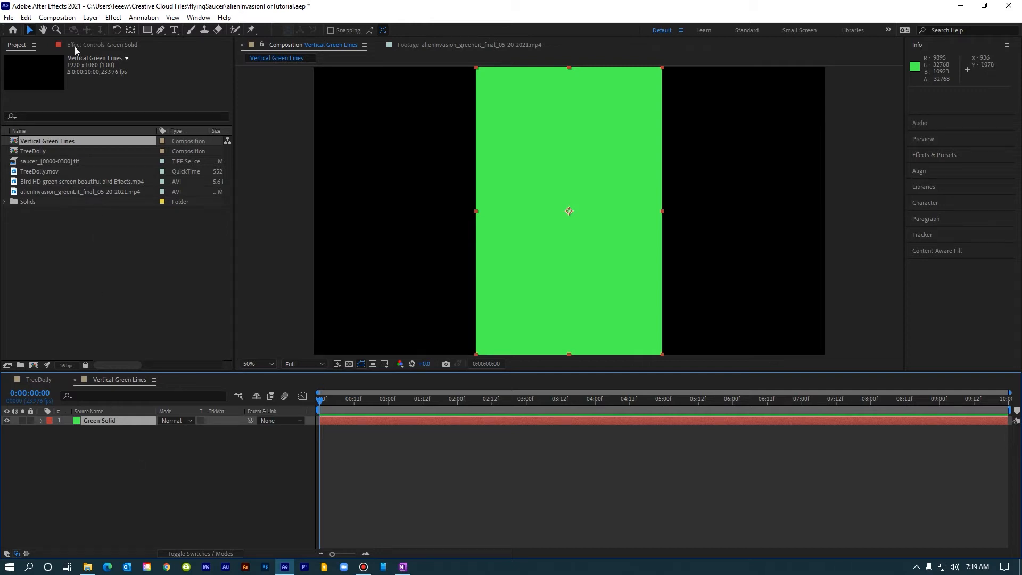
Add a comp-sized black solid layer named Vertical Lines.
left_click(91, 17)
mouse_move(104, 31)
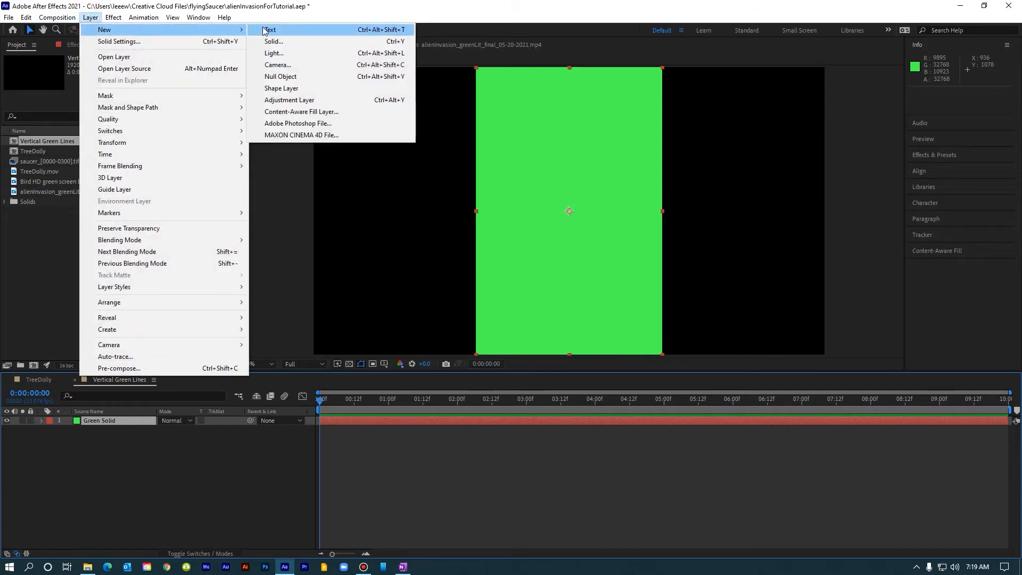
left_click(261, 41)
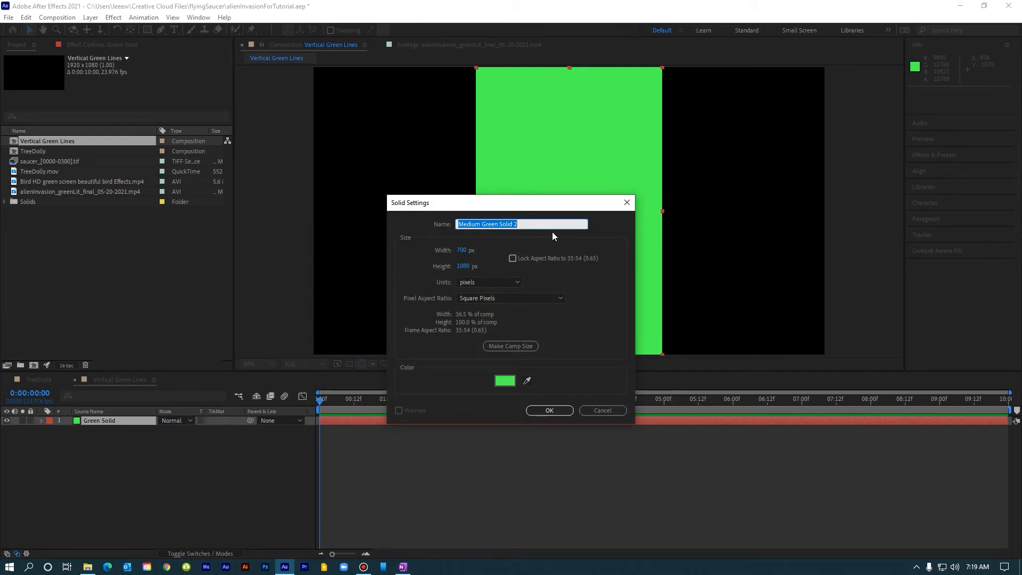
type("Vertical Lines")
left_click(507, 346)
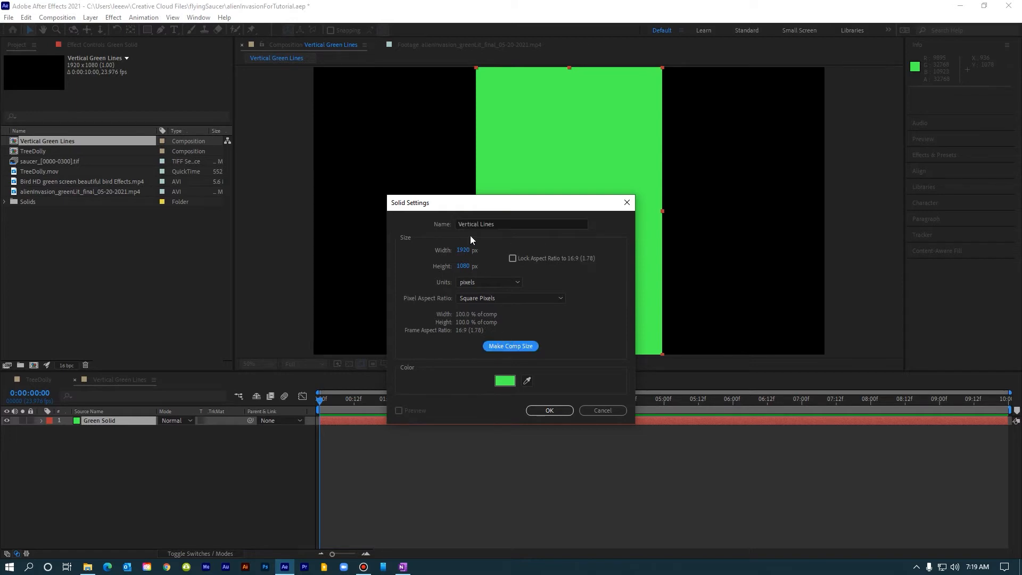
left_click(504, 380)
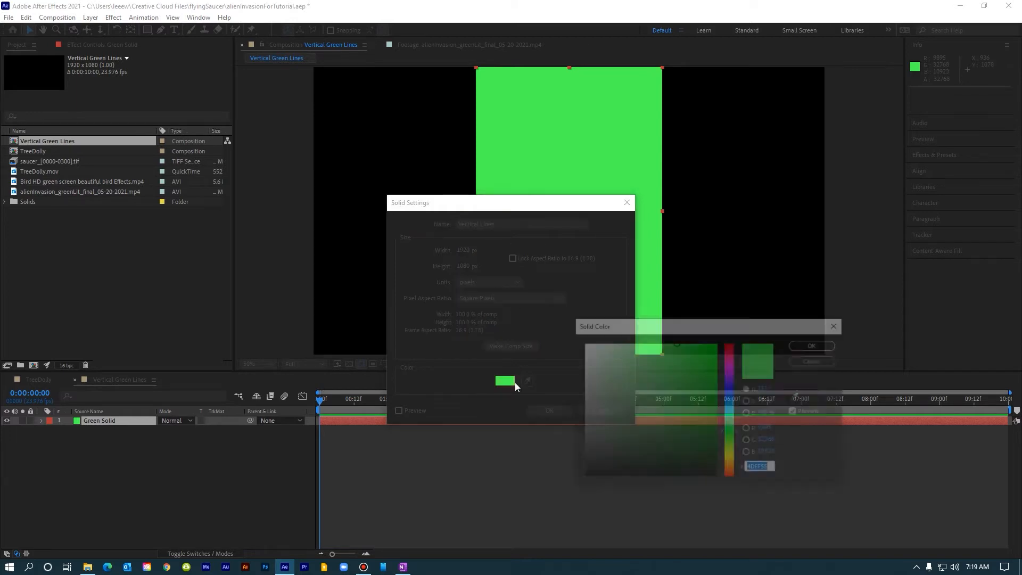
left_click(712, 473)
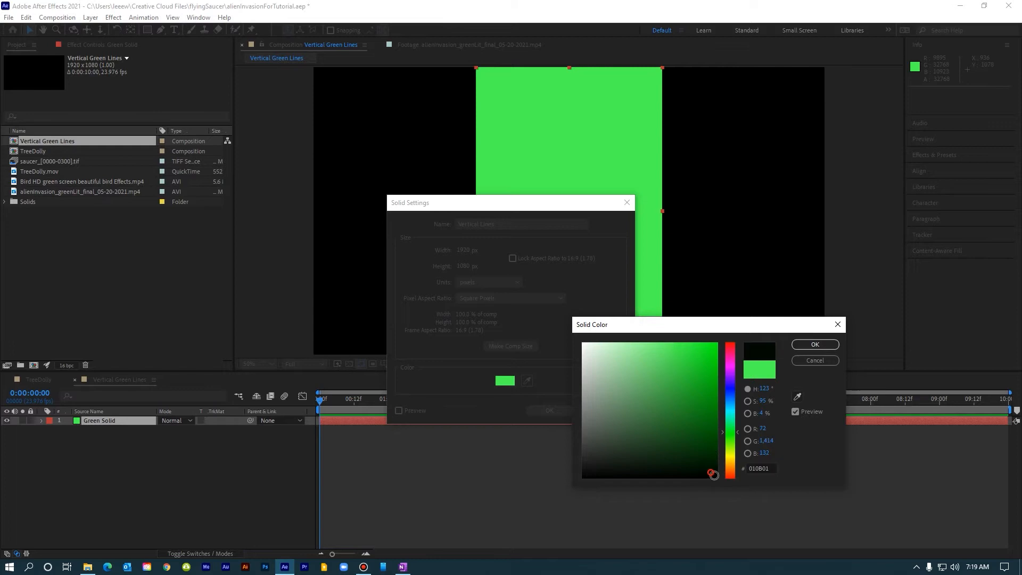
left_click(815, 344)
left_click(549, 410)
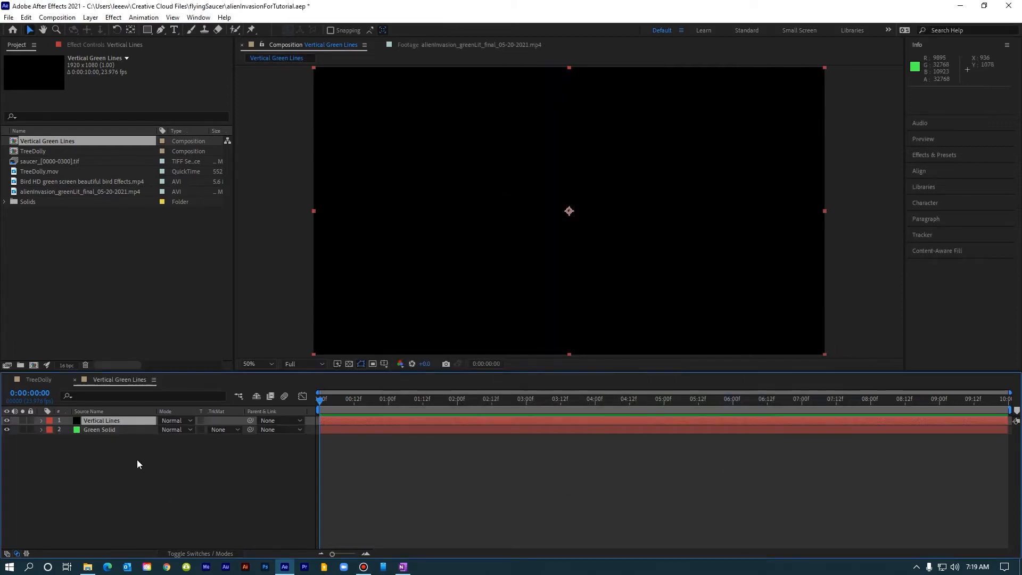
Apply the Fractal Noise effect to the Vertical Lines layer.
left_click(111, 421)
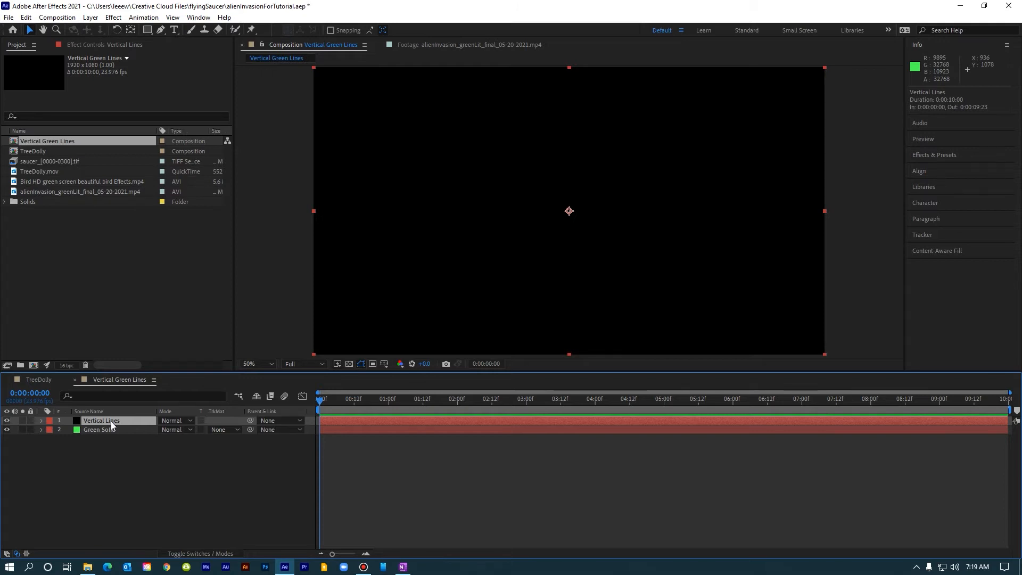
left_click(113, 18)
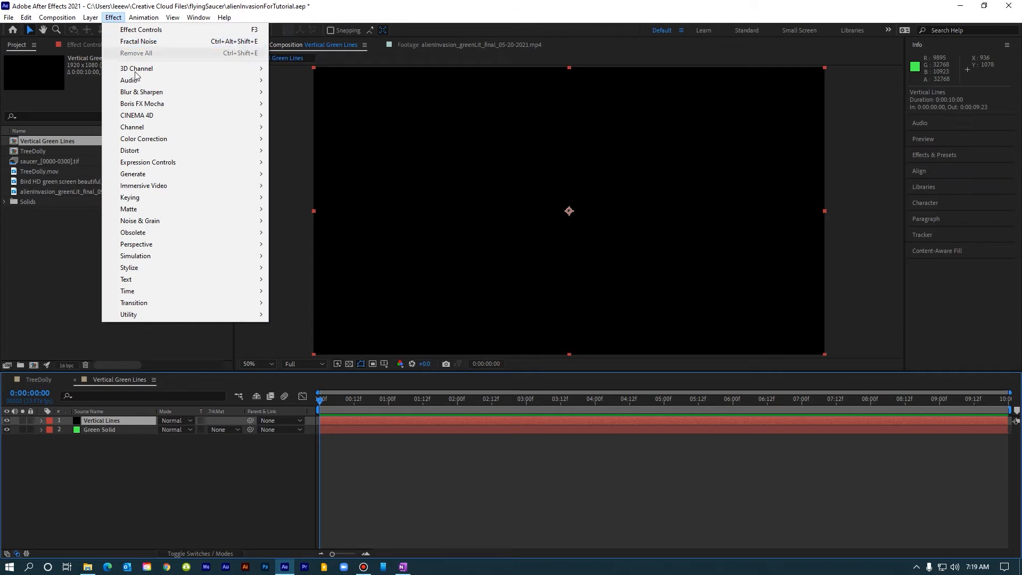
mouse_move(165, 220)
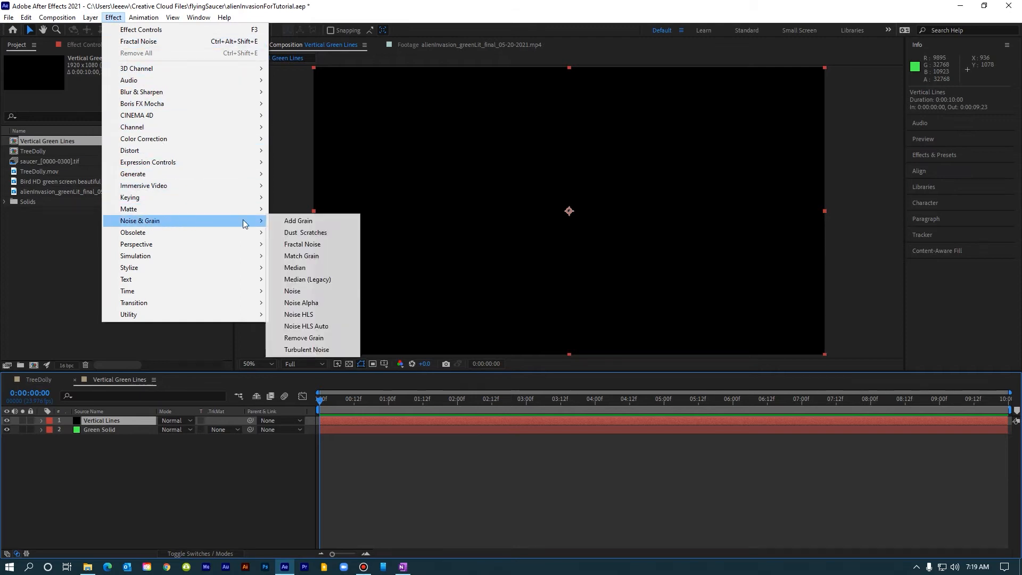
left_click(308, 243)
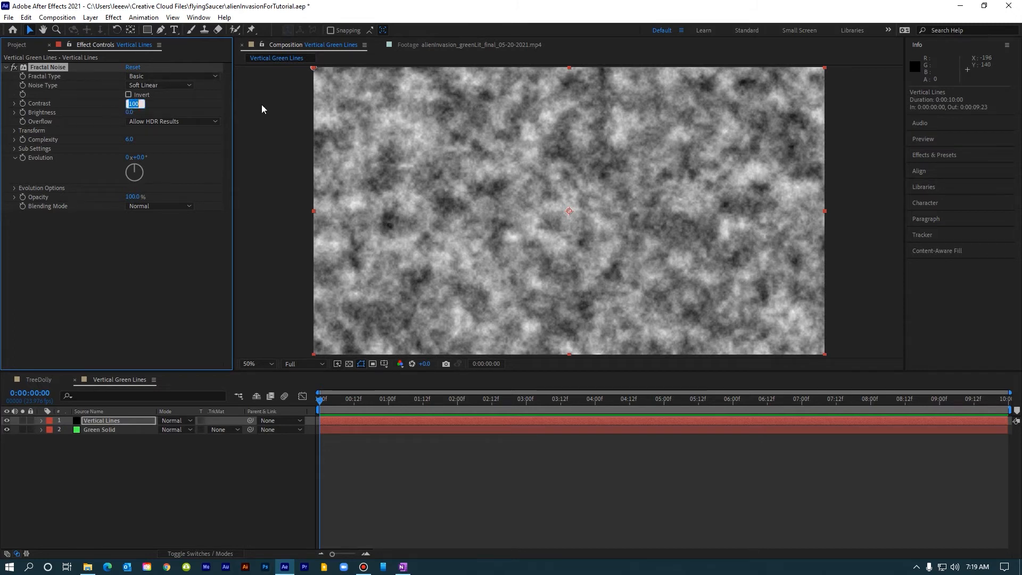
Set Fractal Noise Contrast to 235 and Brightness to 25.
type("235")
key("Return")
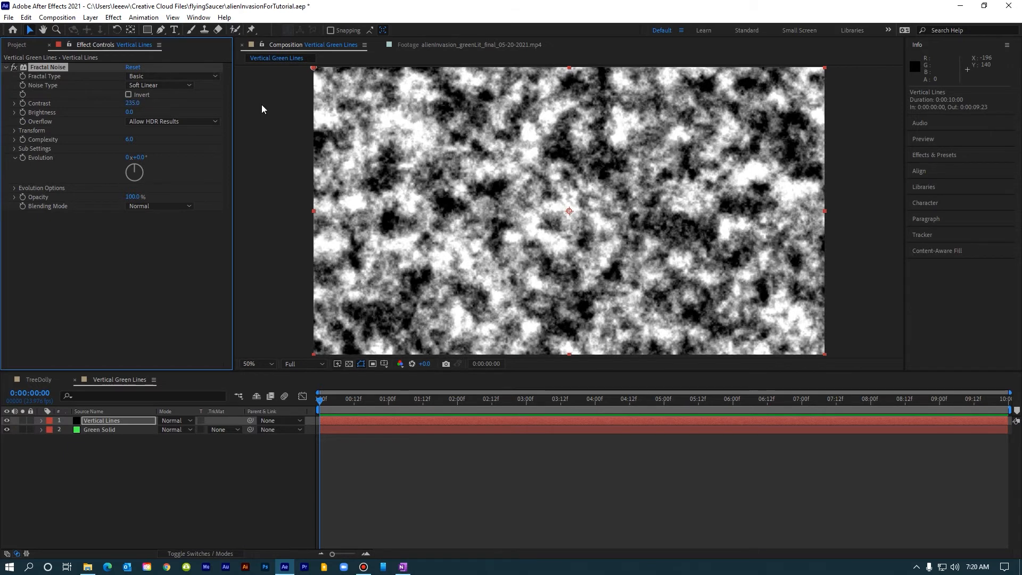
left_click(129, 113)
type("25")
key("Return")
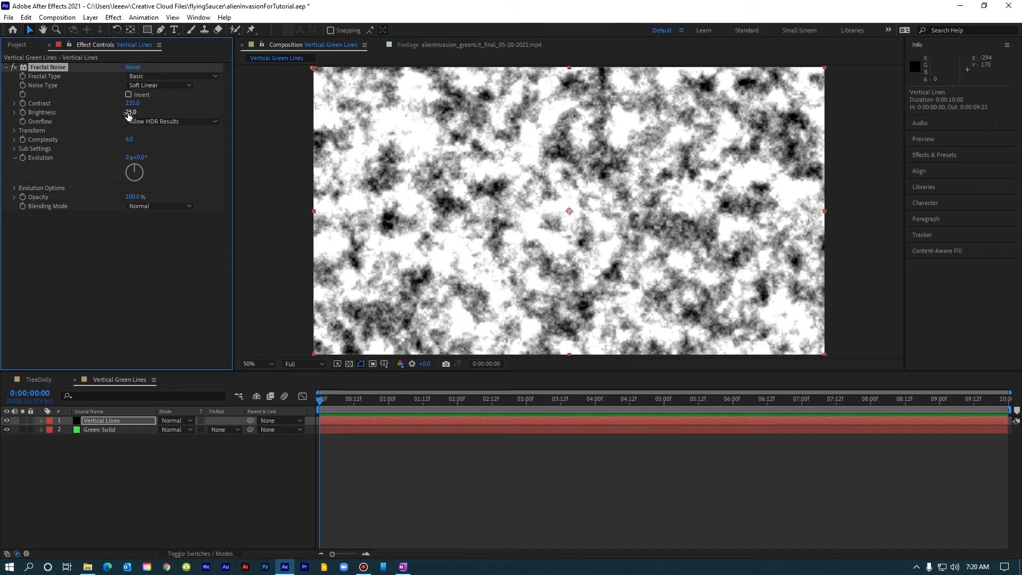
Turn off Uniform Scaling in the Fractal Noise transform and set Scale Width to 105.
left_click(15, 131)
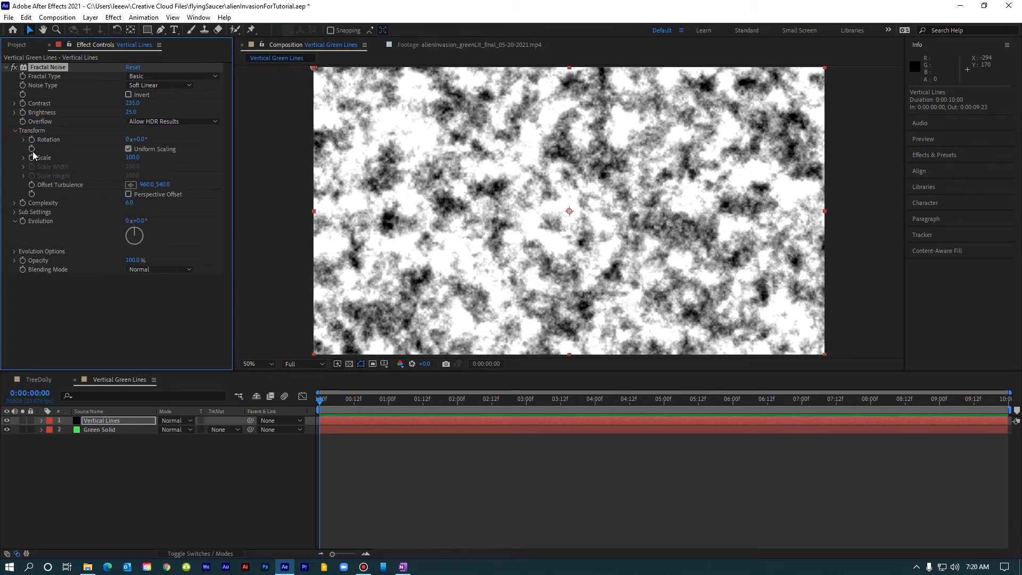
left_click(128, 149)
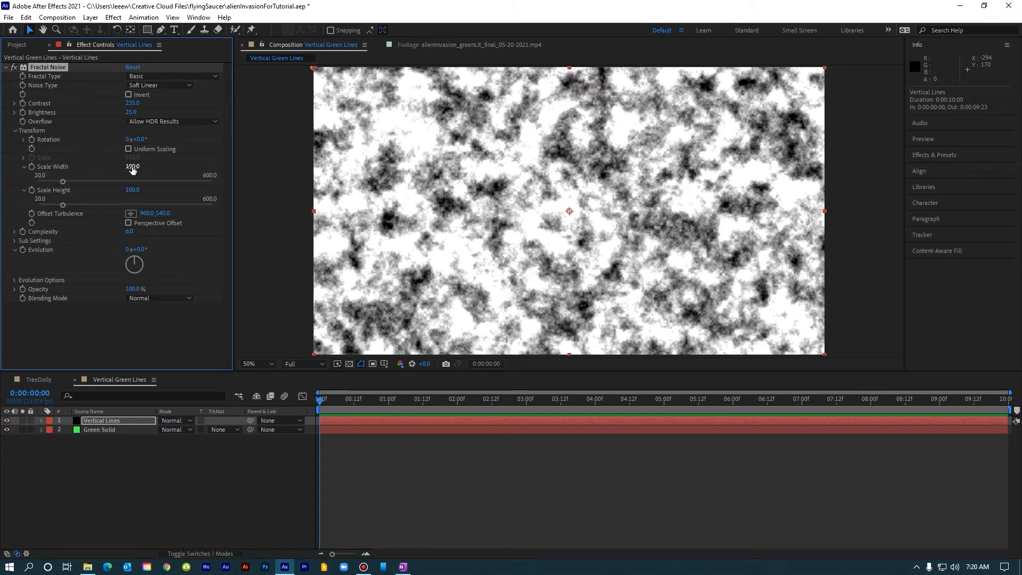
left_click(132, 167)
type("105")
key("Return")
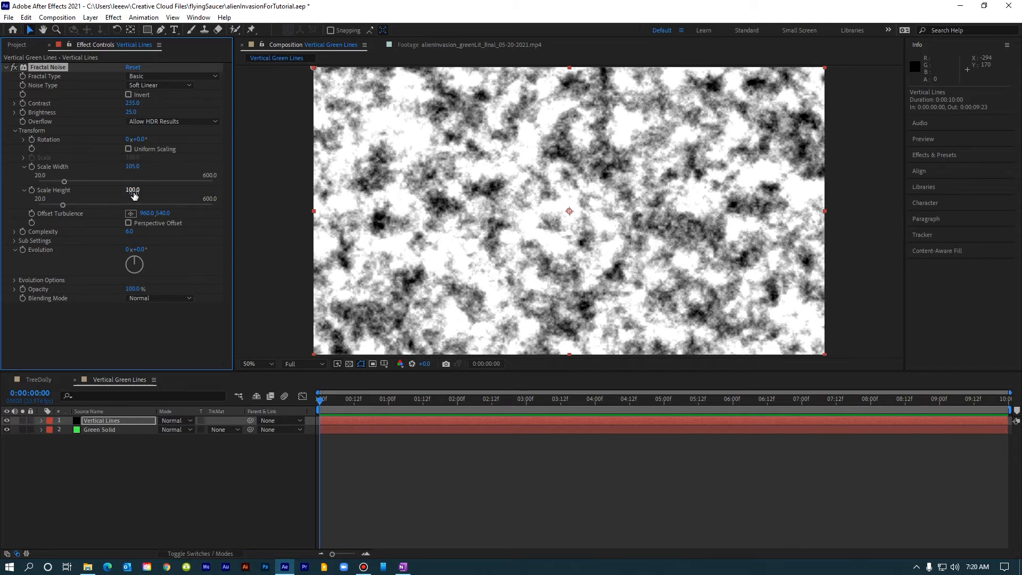
Set the Fractal Noise Scale Height to 2100.
left_click(132, 191)
type("2100")
key("Return")
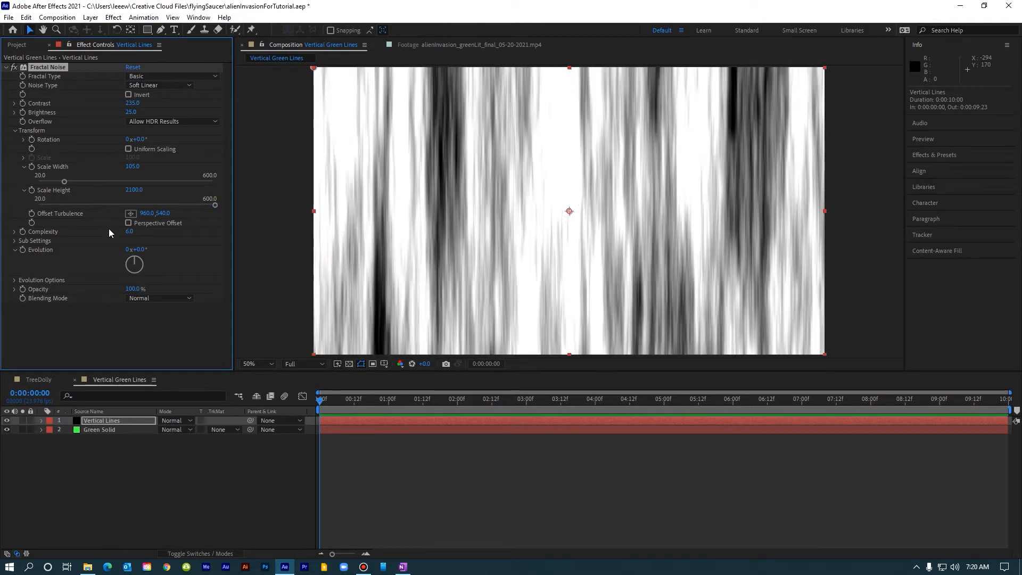
Expand Sub Settings and keyframe Sub Offset at the start of the comp with a Y value of -10000.
left_click(14, 241)
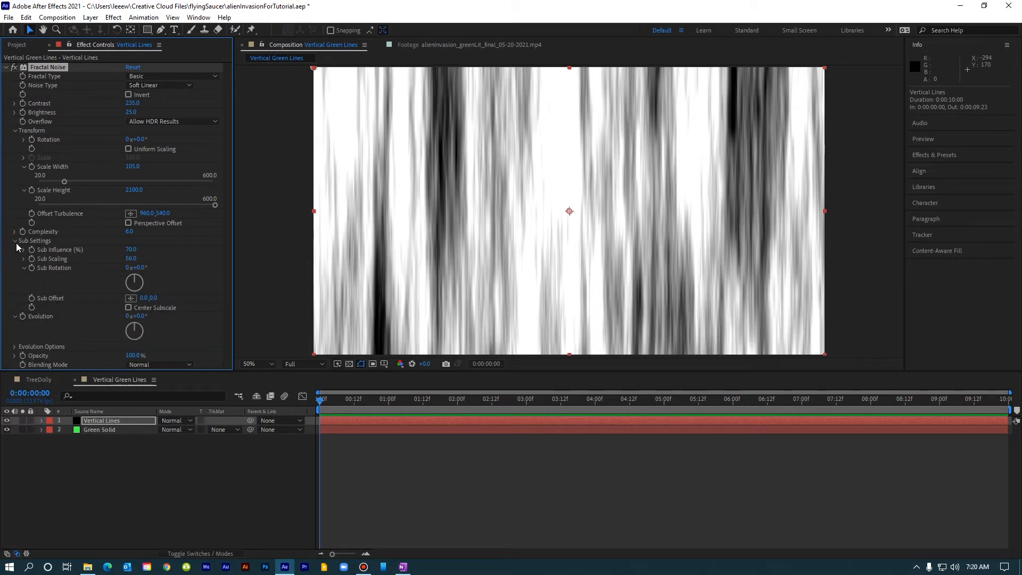
left_click(54, 298)
left_click(300, 417)
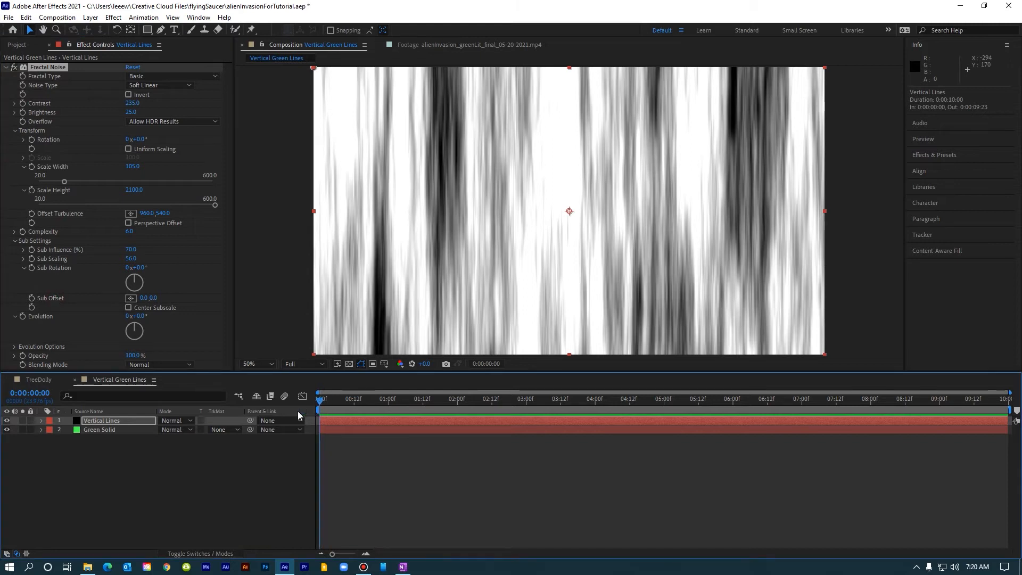
left_click(51, 299)
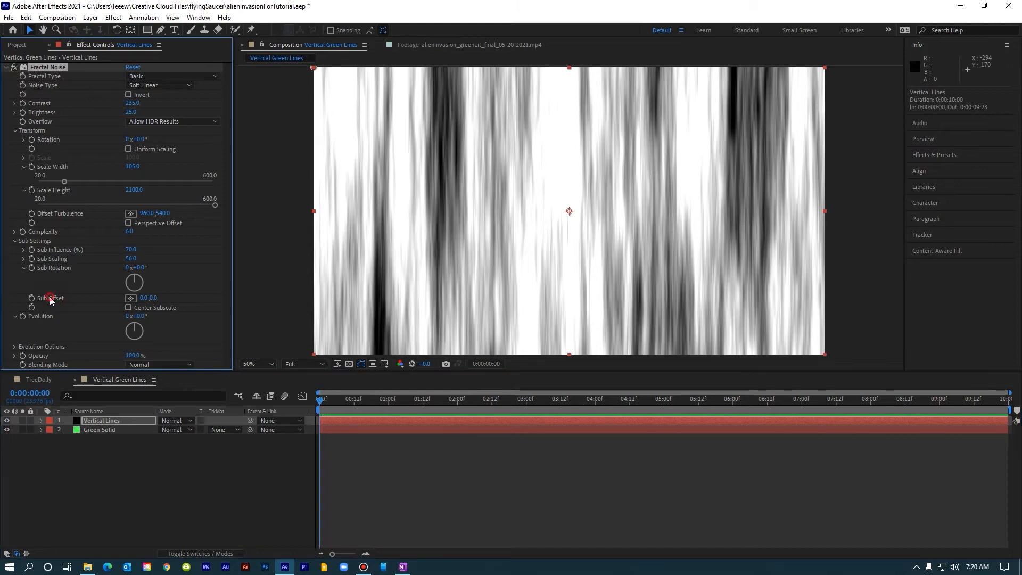
left_click(32, 299)
left_click(350, 421)
key("u")
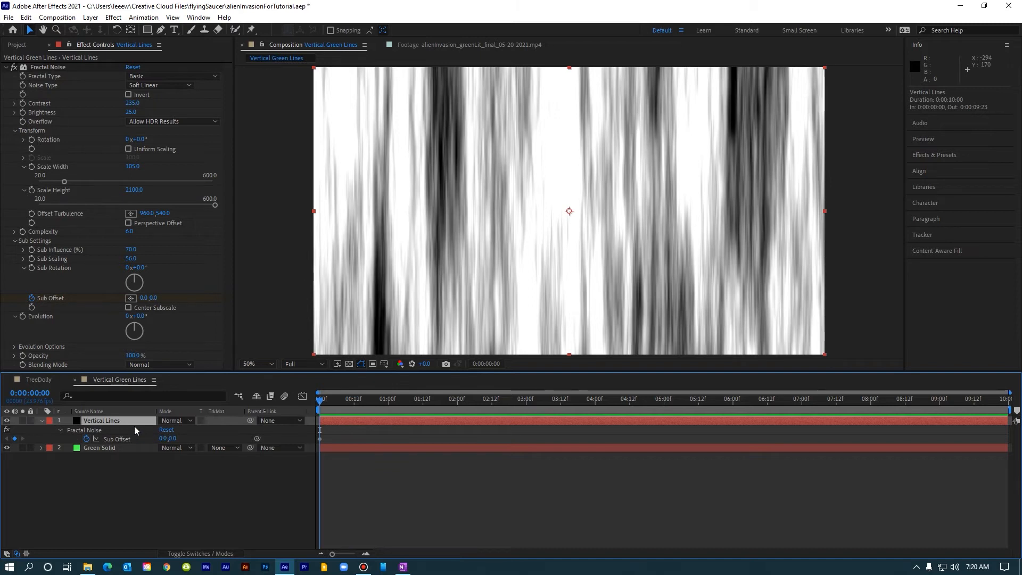
left_click(153, 432)
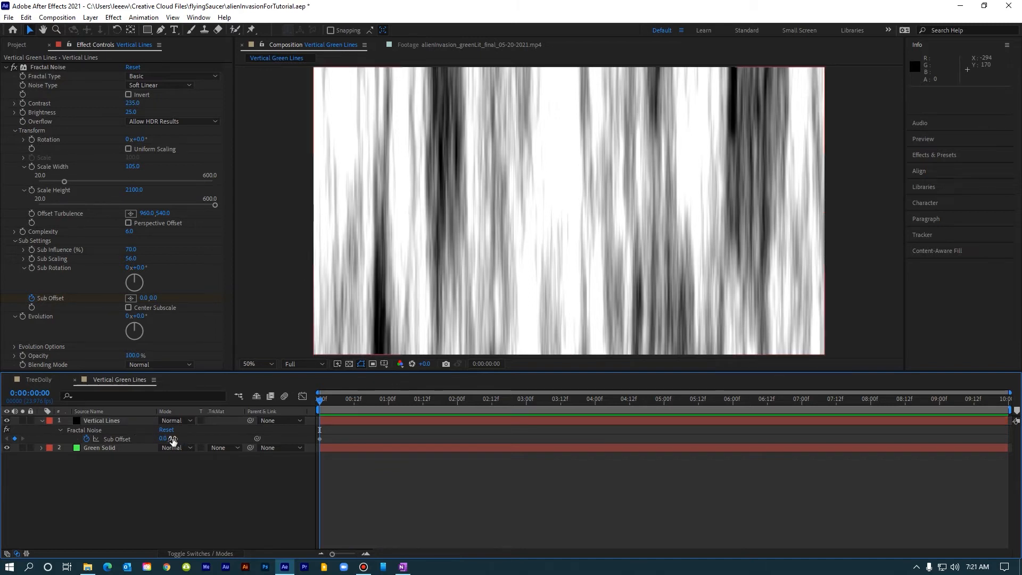
left_click(173, 439)
type("-10000")
key("Return")
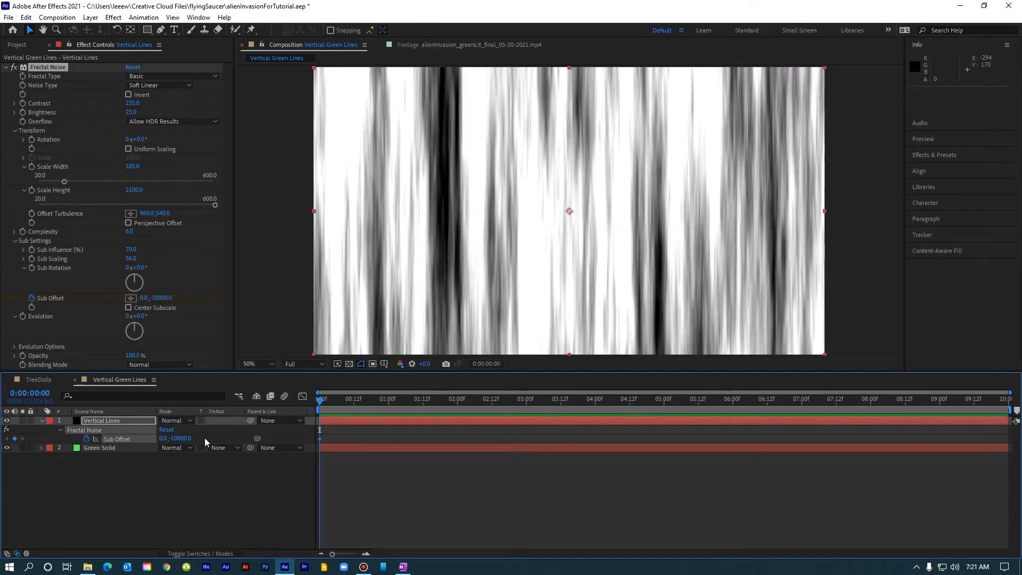
Move to the end of the comp and set the Sub Offset Y value to 10000.
left_click_drag(615, 408, 1005, 409)
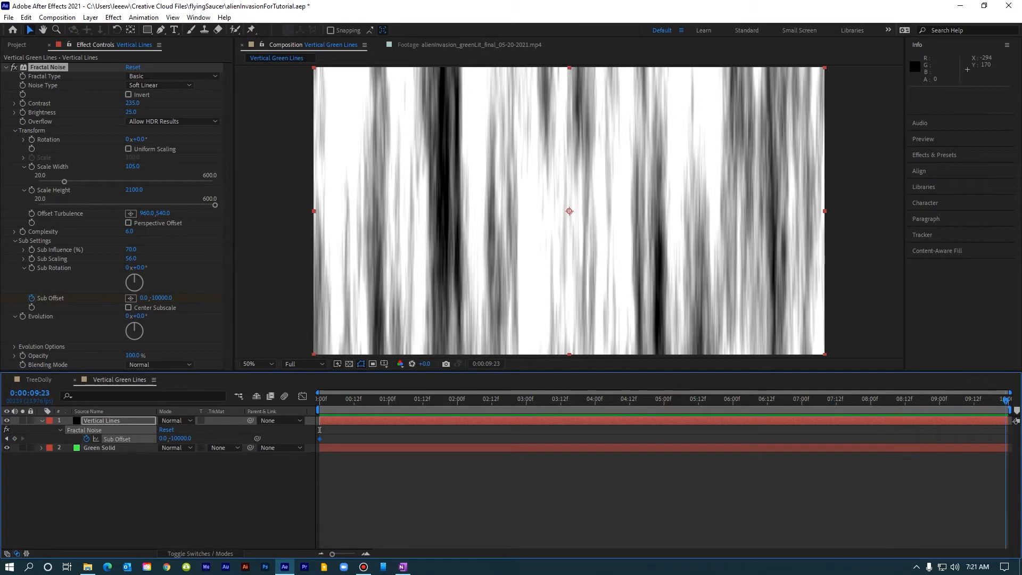
left_click(176, 438)
type("1")
type("0000")
key("Return")
Preview the scrolling Sub Offset animation and return to the first frame.
key("space")
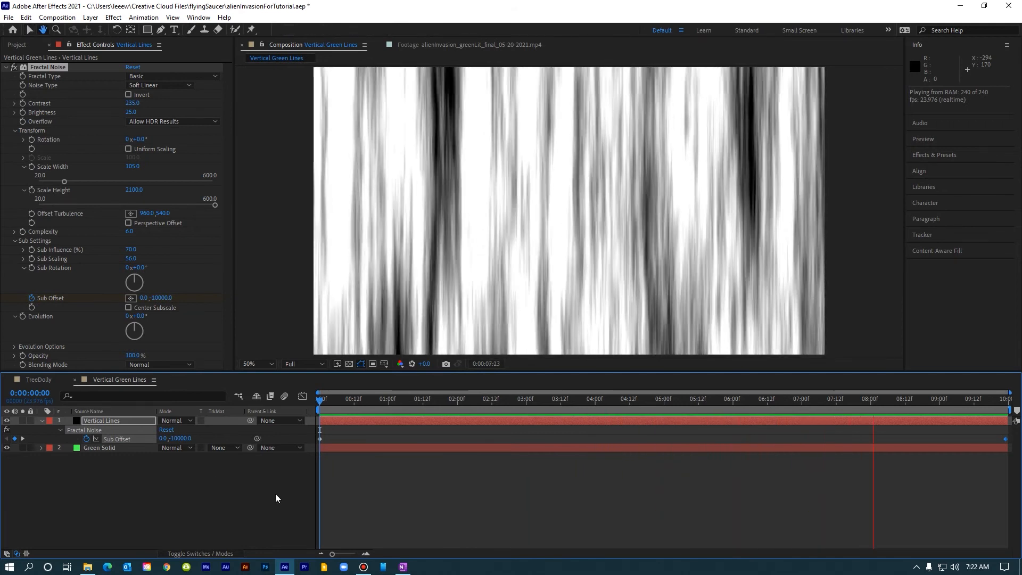
key("space")
key("Home")
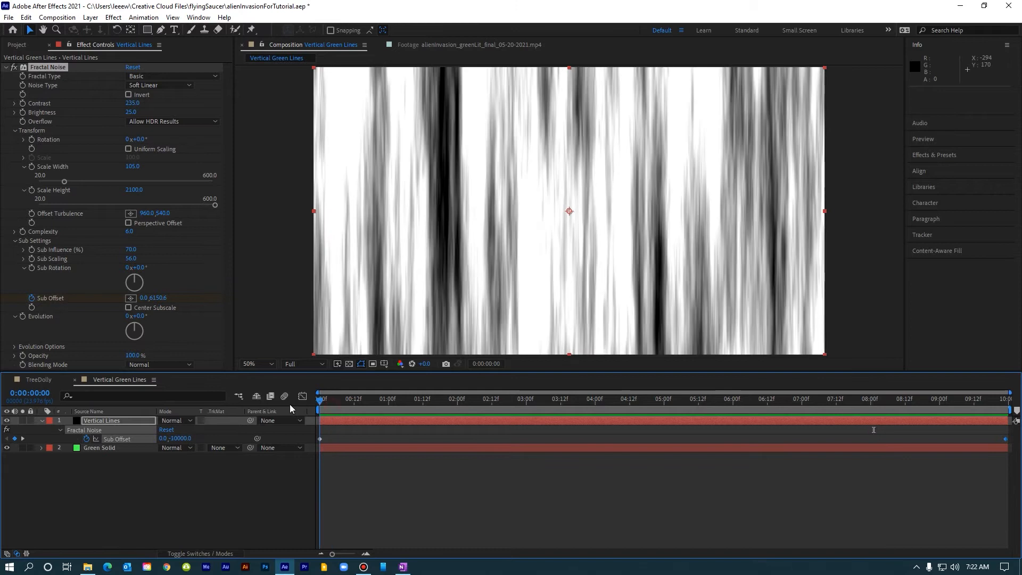
Keyframe Evolution at the start and set it to 10 revolutions at the comp's last frame.
left_click(23, 320)
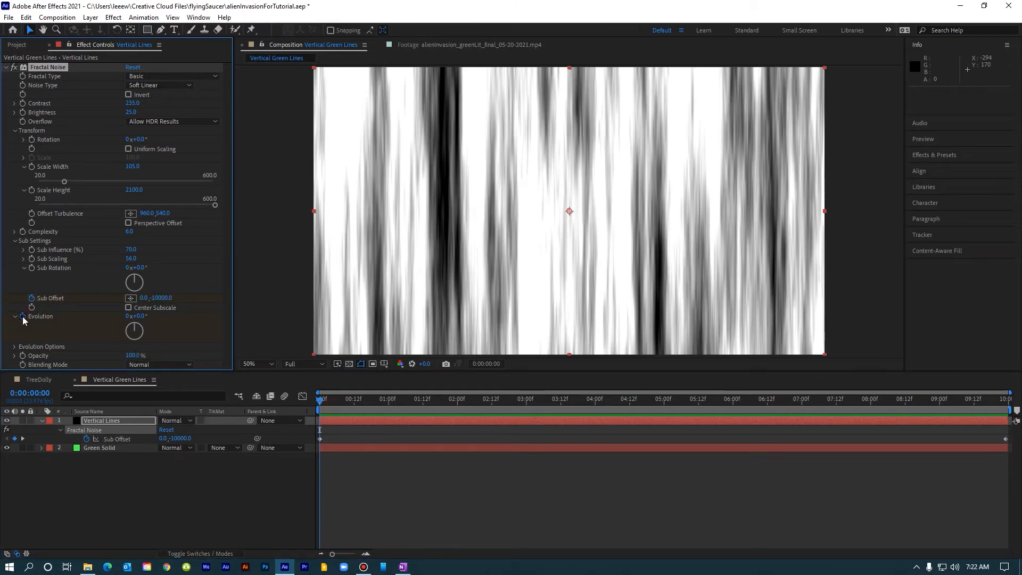
left_click(23, 318)
left_click(993, 399)
left_click(1012, 403)
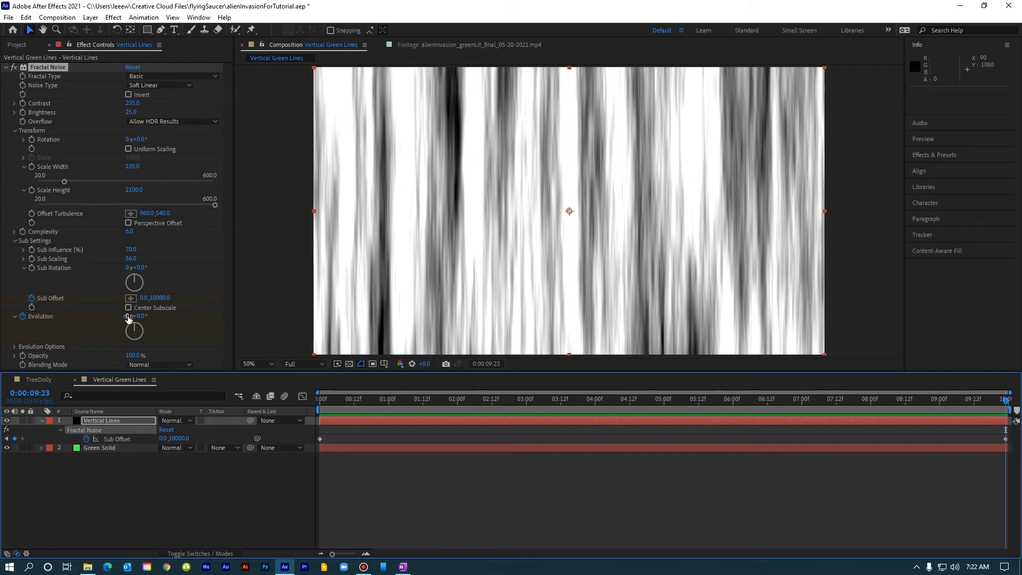
left_click(127, 316)
type("1")
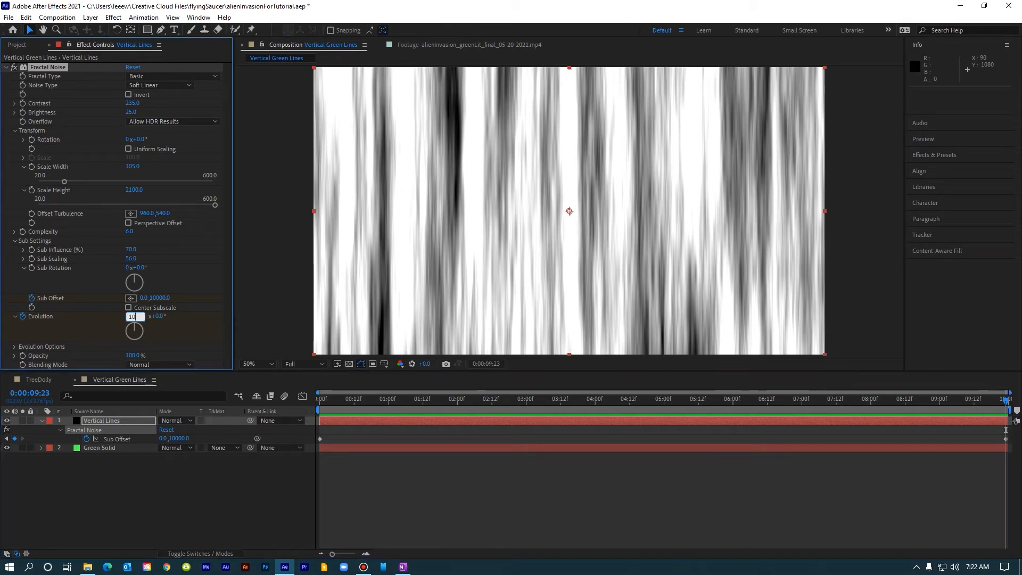
key("Return")
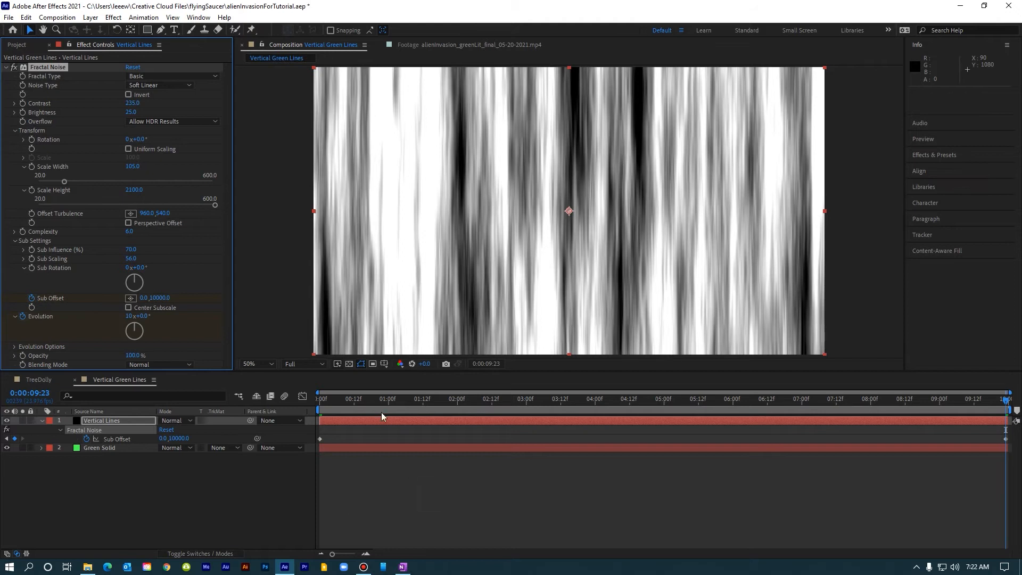
Preview the animated vertical lines and collapse the keyframe properties.
key("space")
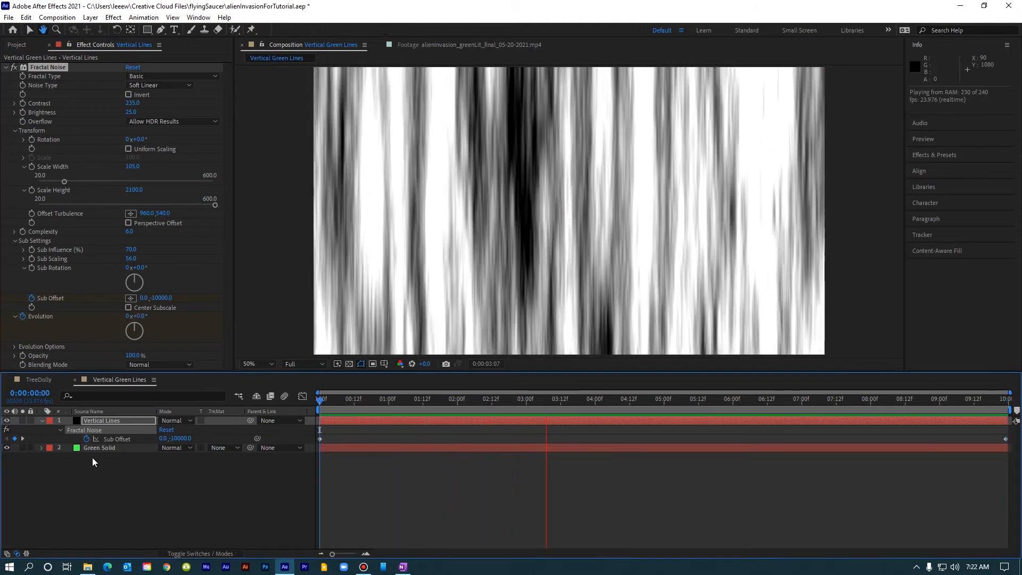
key("space")
key("u")
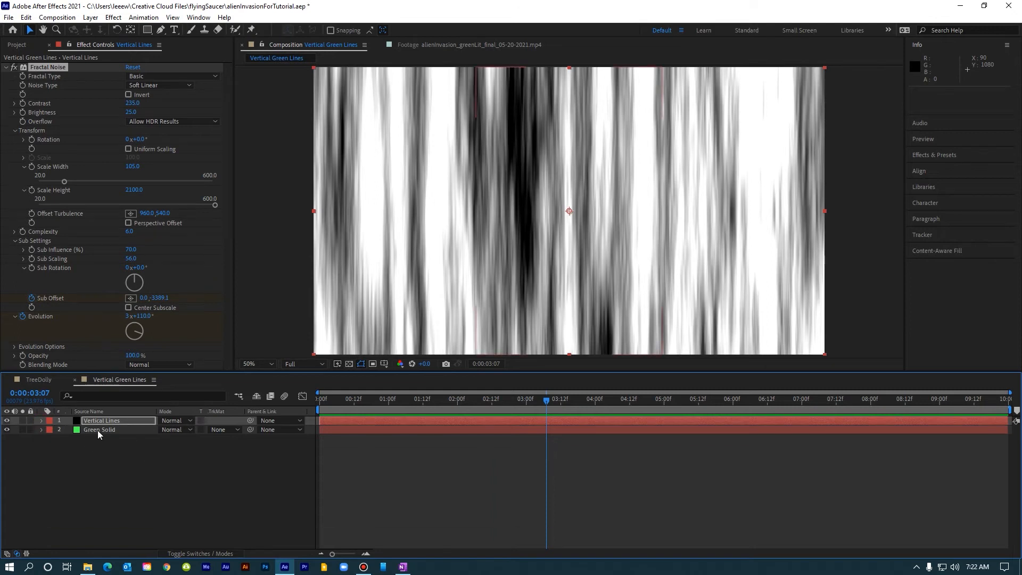
Set the Green Solid layer's track matte to Luma Matte using Vertical Lines.
left_click(98, 431)
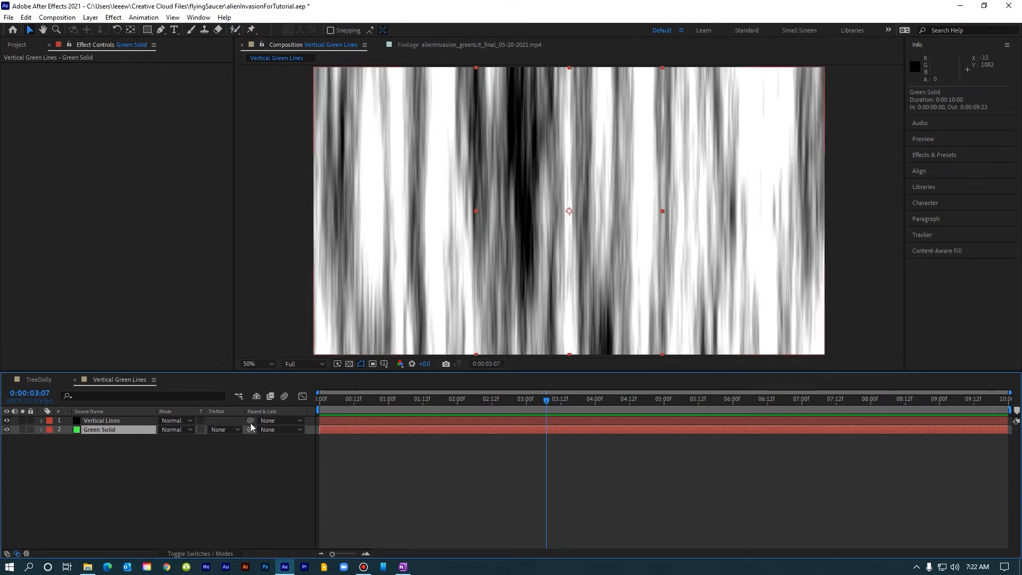
left_click(229, 430)
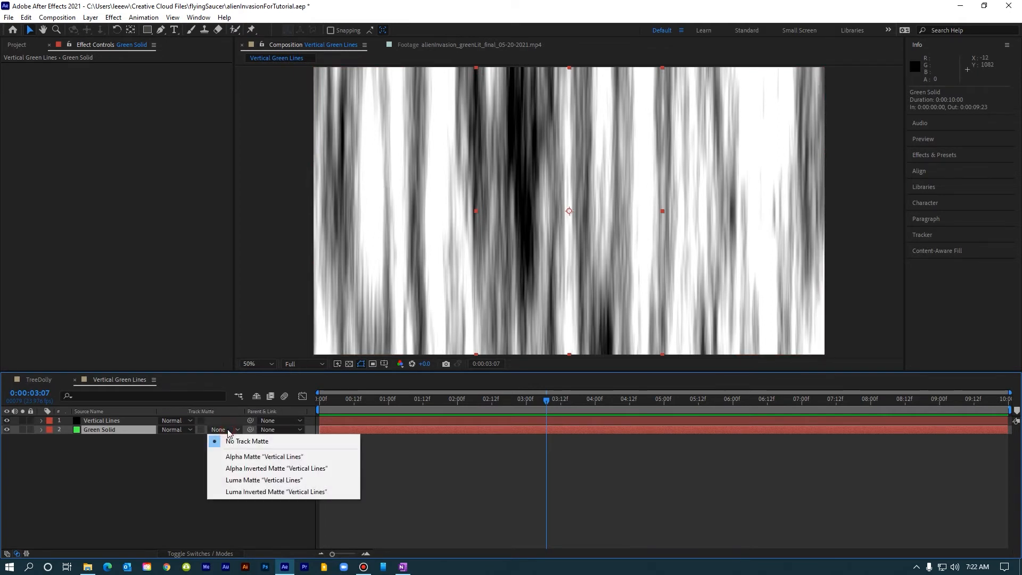
left_click(234, 482)
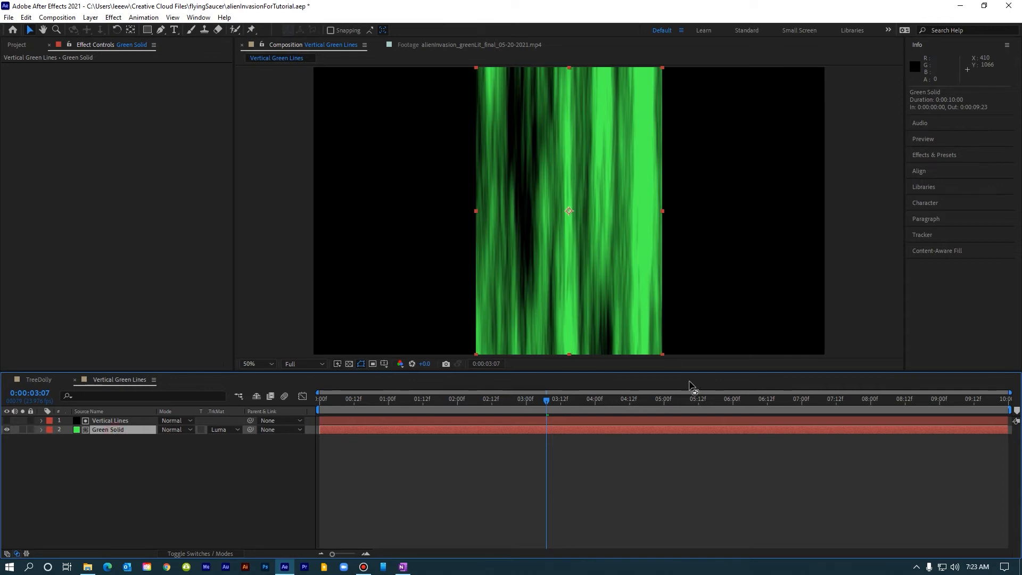
Search the effects for roughen and apply Roughen Edges to the Green Solid layer.
left_click(934, 156)
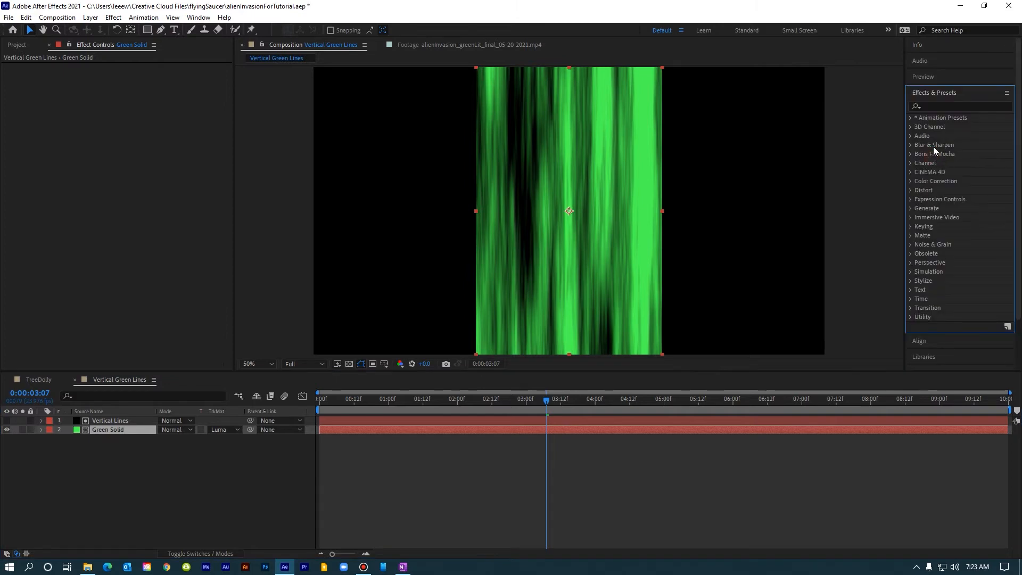
left_click(936, 105)
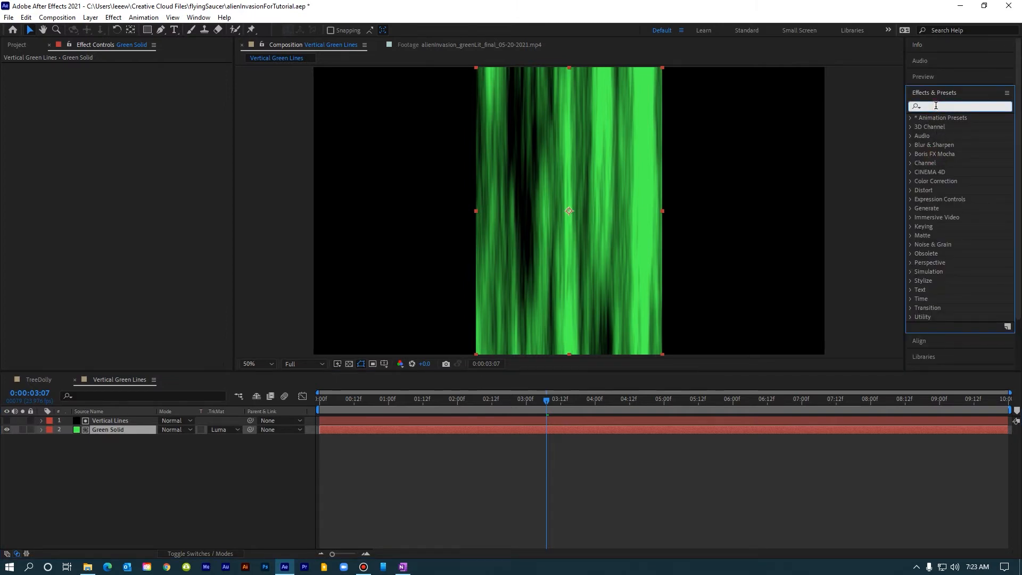
type("rou")
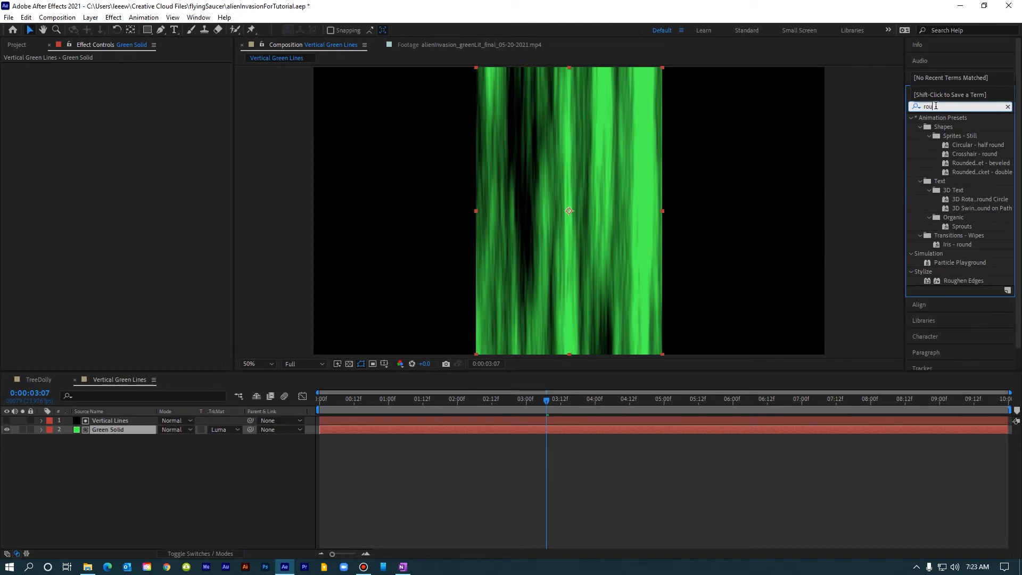
type("ghen")
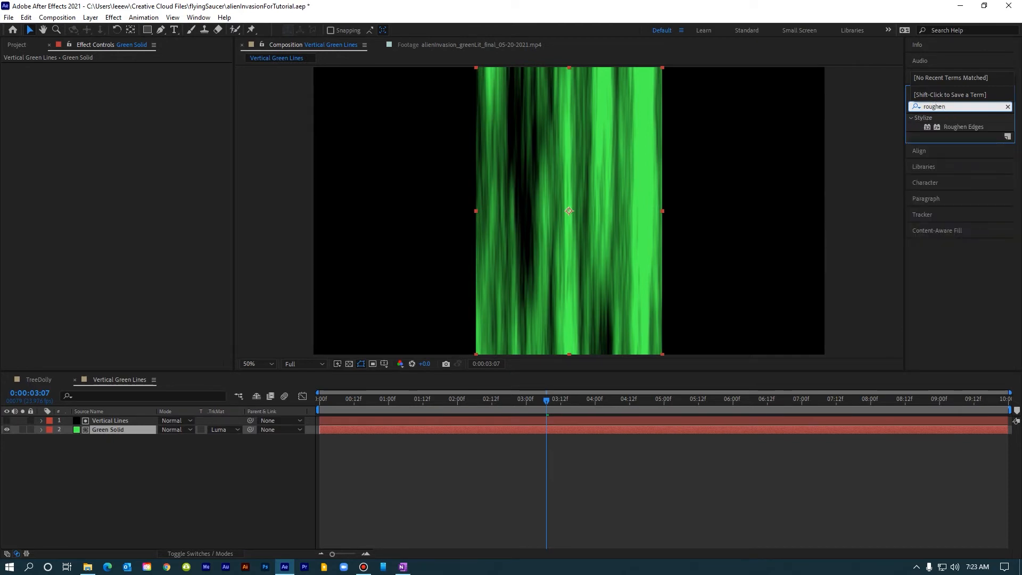
left_click(937, 128)
left_click_drag(946, 127, 402, 433)
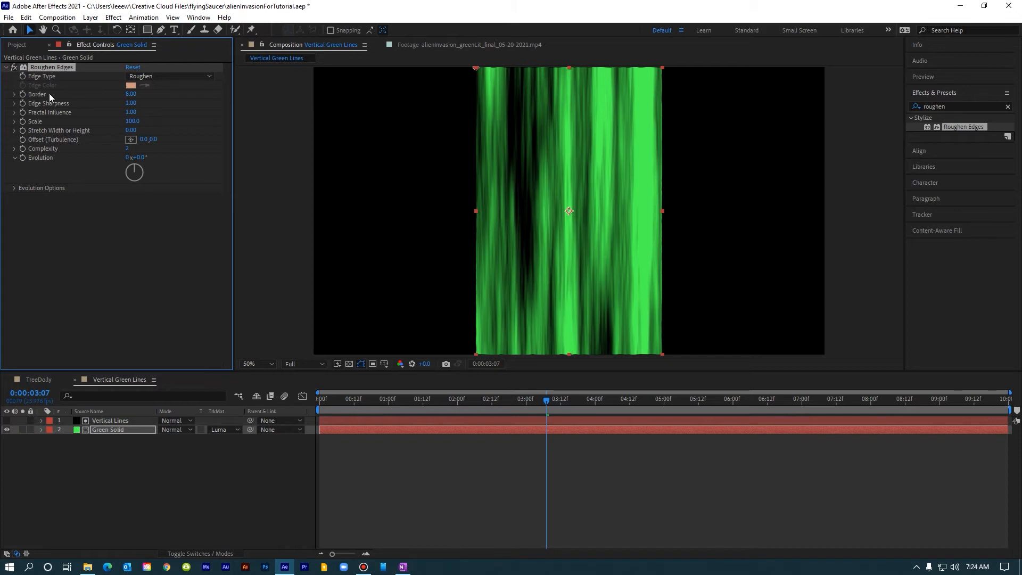
Set Roughen Edges Border to 95, Edge Sharpness to 0 and Fractal Influence to 0.
left_click(131, 94)
type("95")
key("Return")
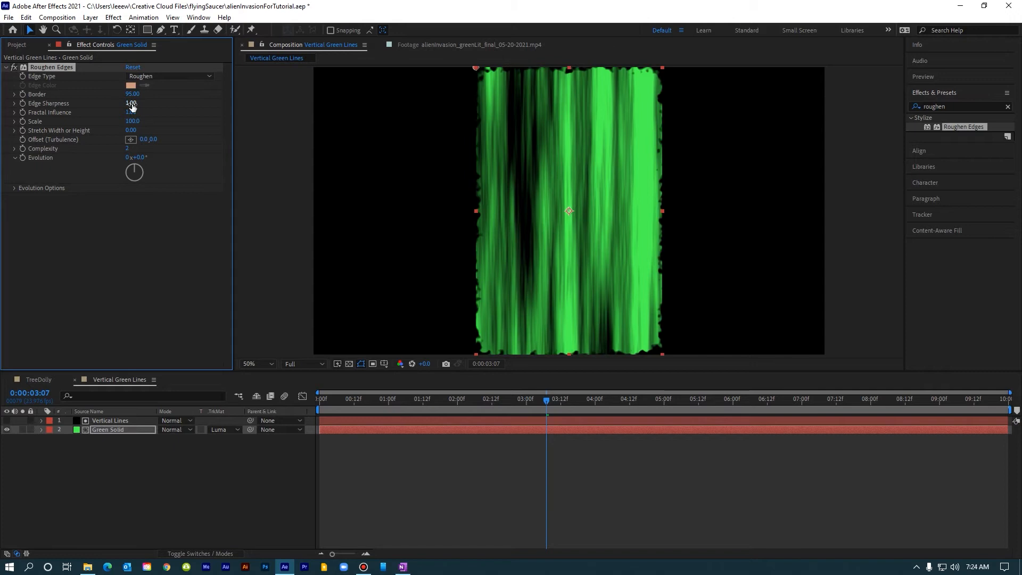
left_click(132, 104)
type("0")
key("Return")
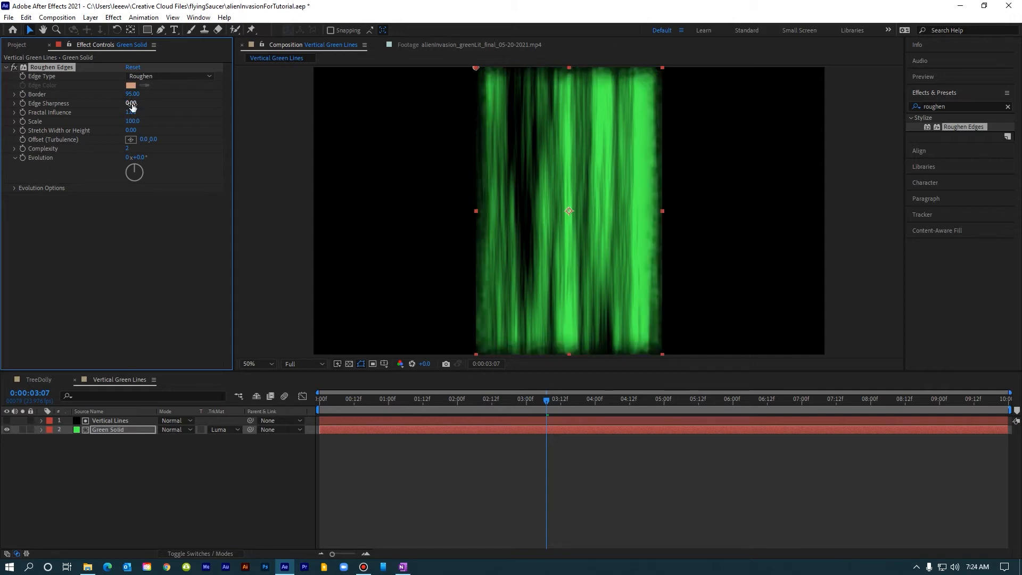
left_click(130, 112)
type("0")
key("Return")
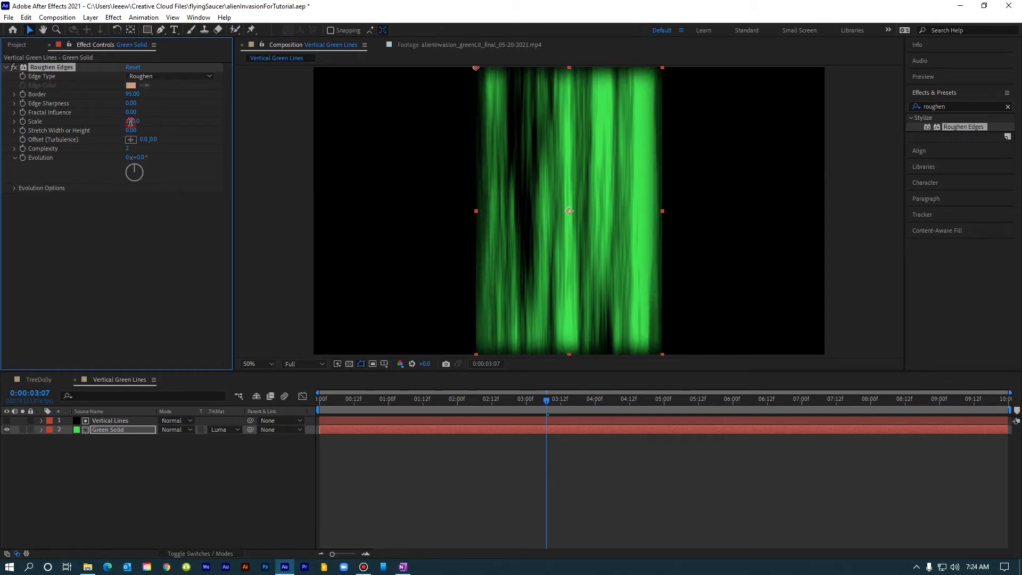
Set Roughen Edges Scale to 280 and Stretch Width or Height to 28.
left_click(131, 121)
type("280.0")
key("Return")
left_click(131, 131)
type("28")
key("Return")
mouse_move(392, 398)
left_mouse_down()
mouse_move(472, 398)
mouse_move(408, 400)
left_mouse_up()
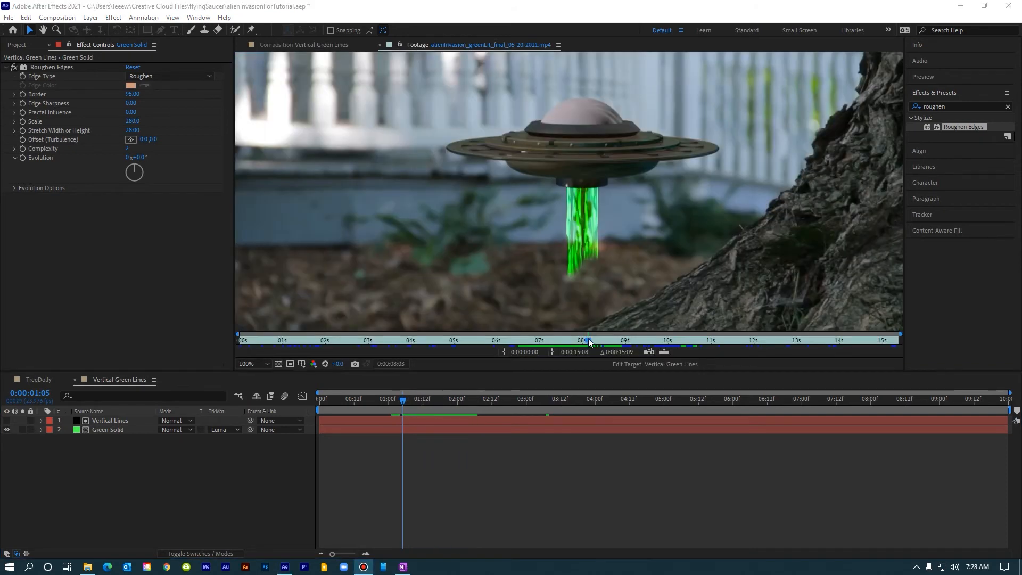
mouse_move(588, 339)
left_mouse_down()
mouse_move(549, 343)
mouse_move(599, 350)
mouse_move(573, 350)
mouse_move(584, 350)
left_mouse_up()
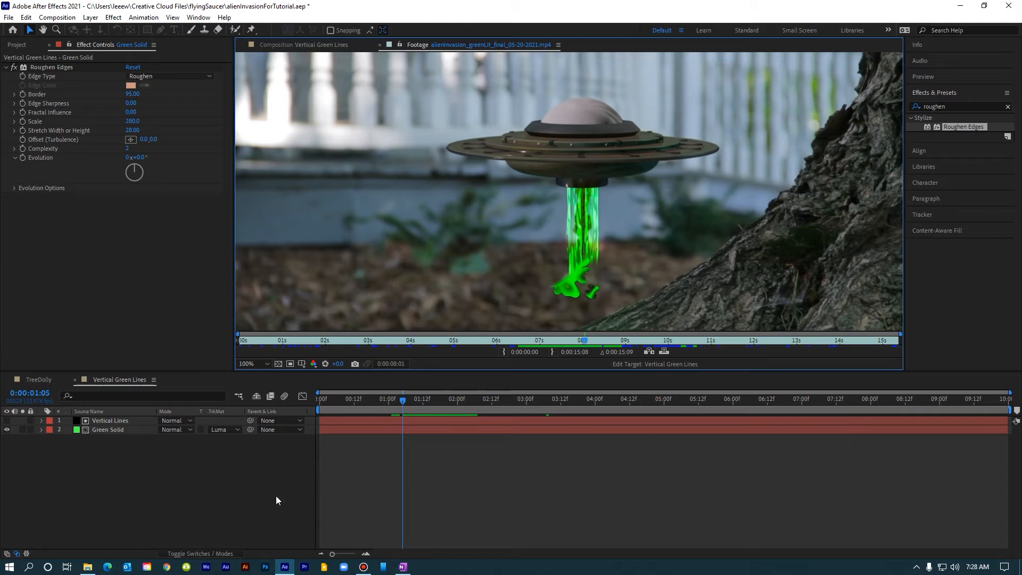
Create a new composition named Vaporator Field.
left_click(58, 17)
left_click(75, 30)
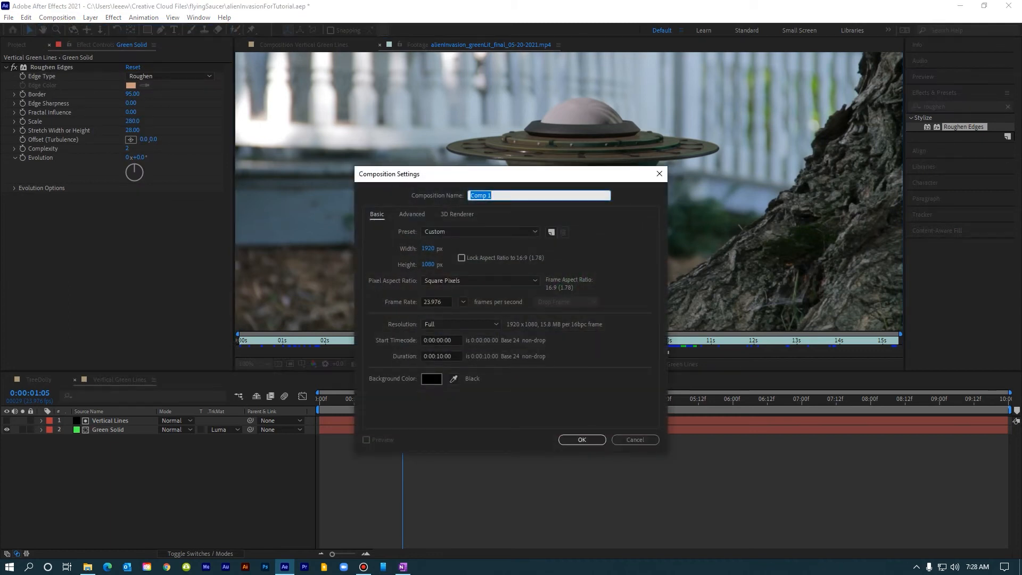
type("Vaporator Field")
left_click(582, 439)
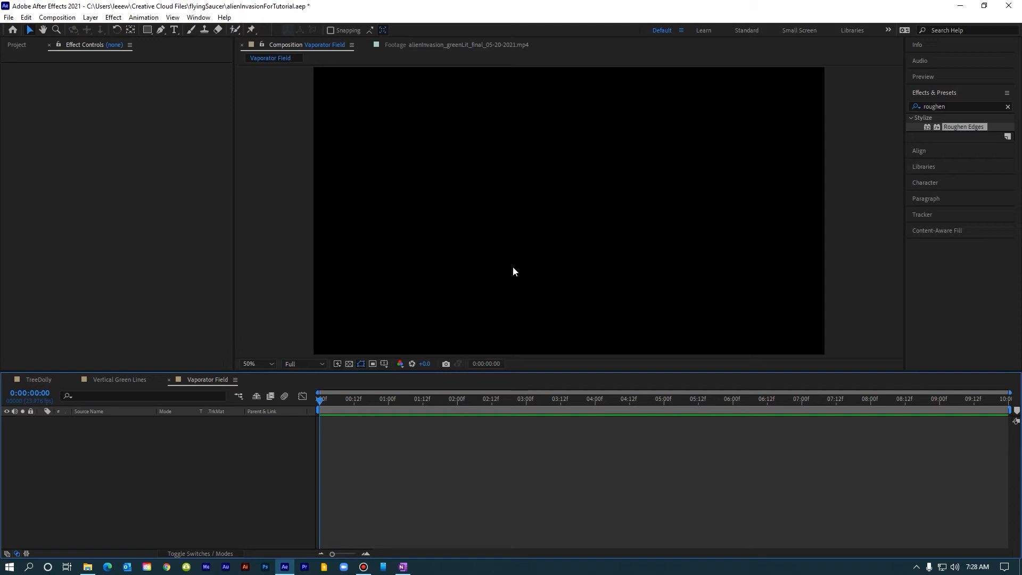
Add a new full-size solid layer coloured 4DFF55 to the Vaporator Field composition.
left_click(90, 20)
mouse_move(110, 30)
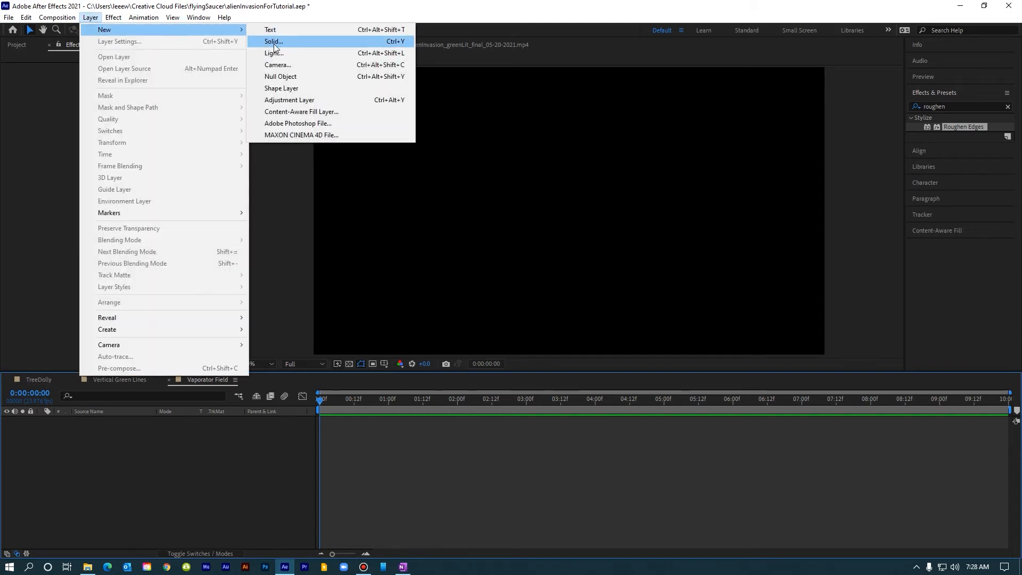
left_click(274, 42)
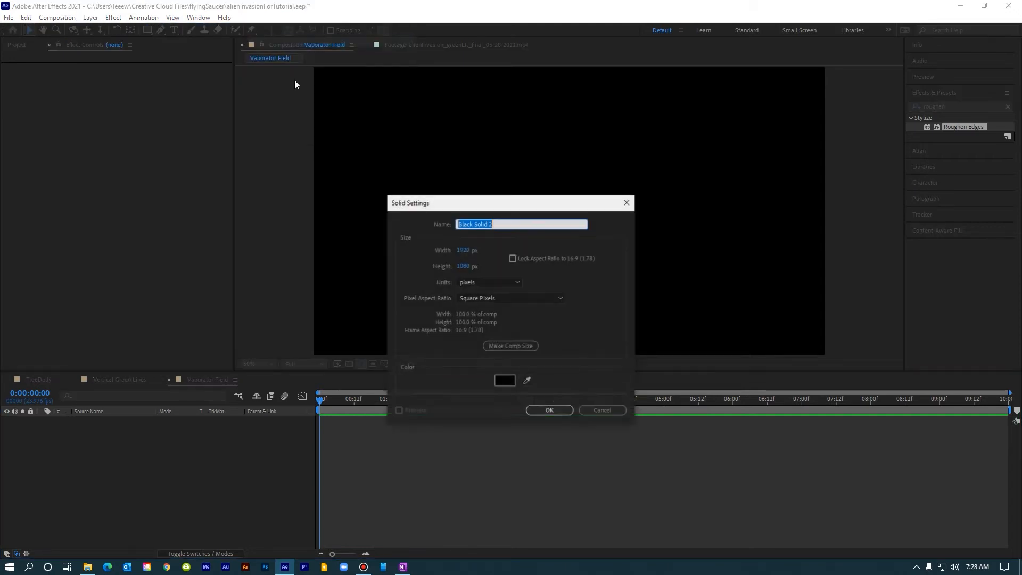
left_click(510, 381)
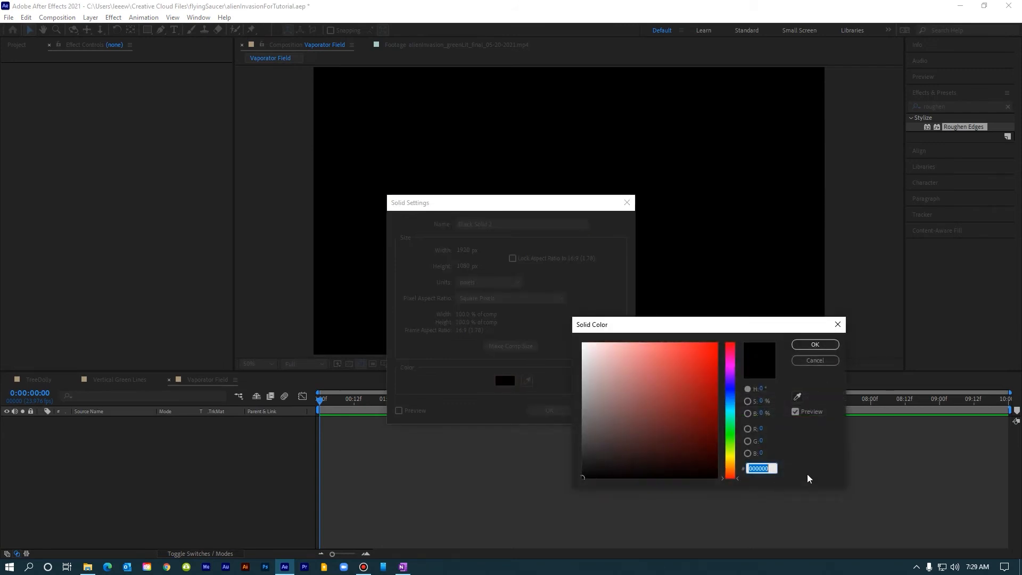
type("4DFF55")
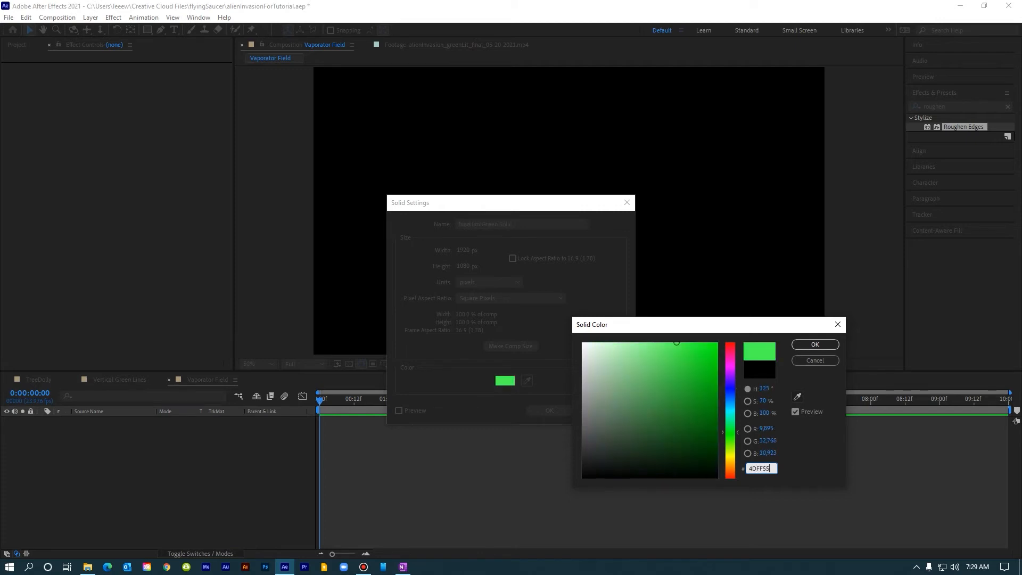
key("Return")
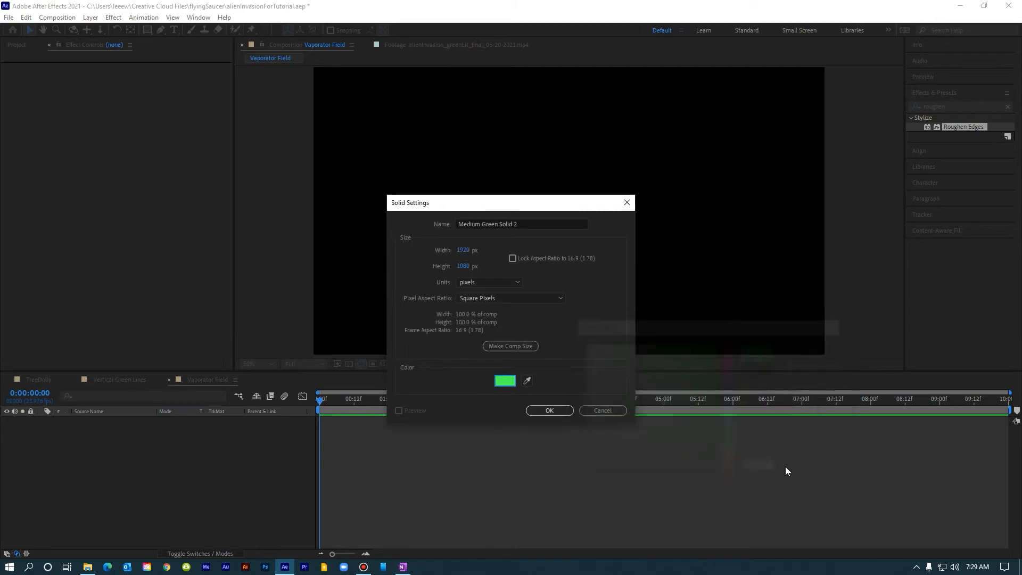
left_click(553, 410)
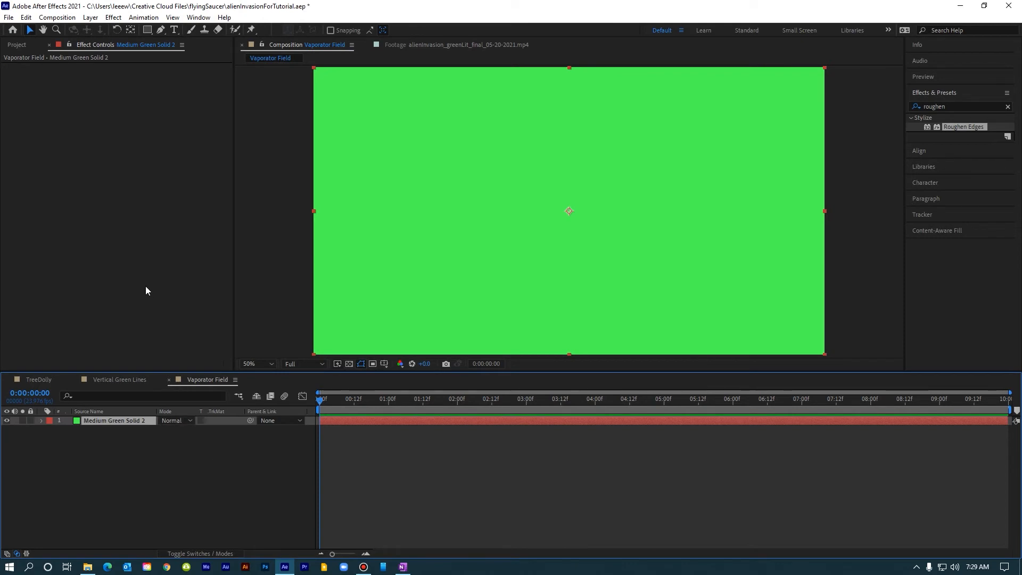
Add a second solid layer coloured 000000 and named Fractal Noise.
left_click(57, 18)
mouse_move(87, 20)
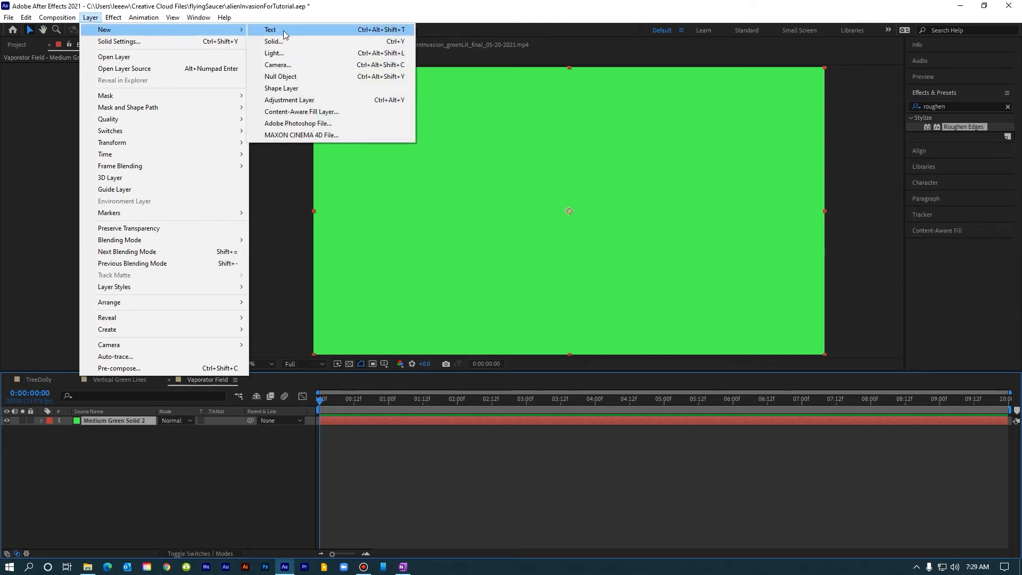
left_click(274, 41)
left_click(505, 380)
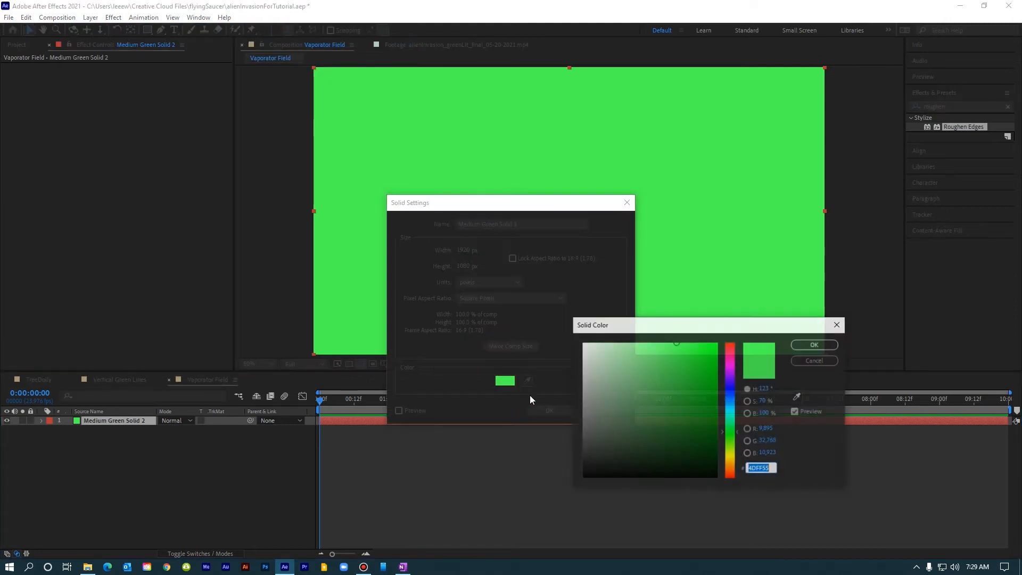
type("000000")
left_click(813, 344)
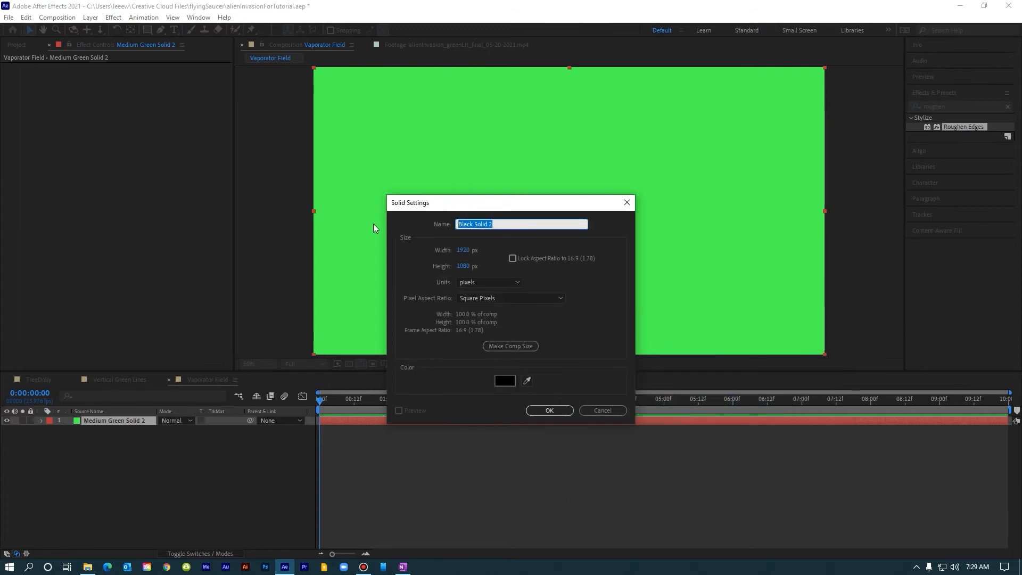
type("Fractal")
type("Noise")
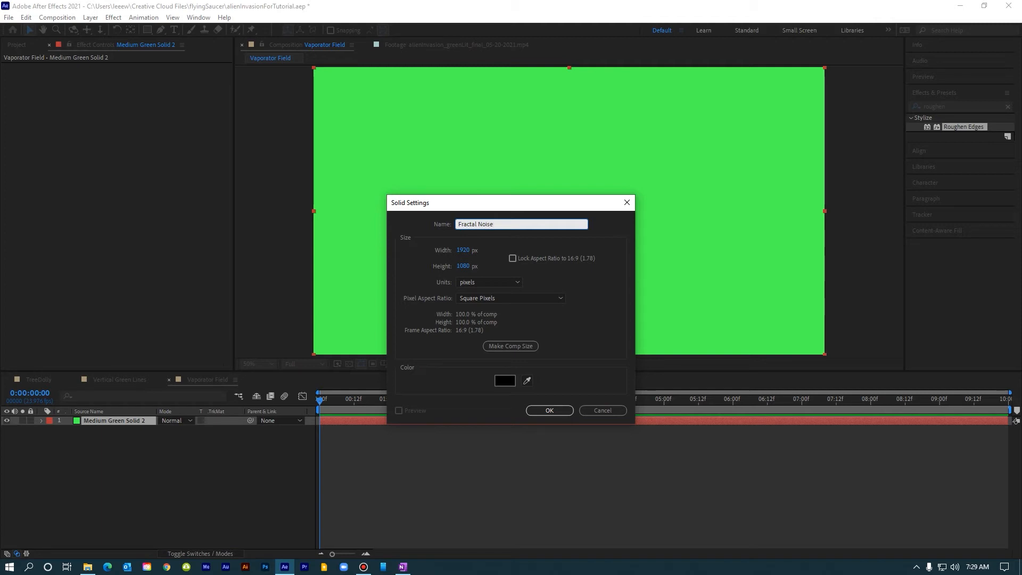
key("Return")
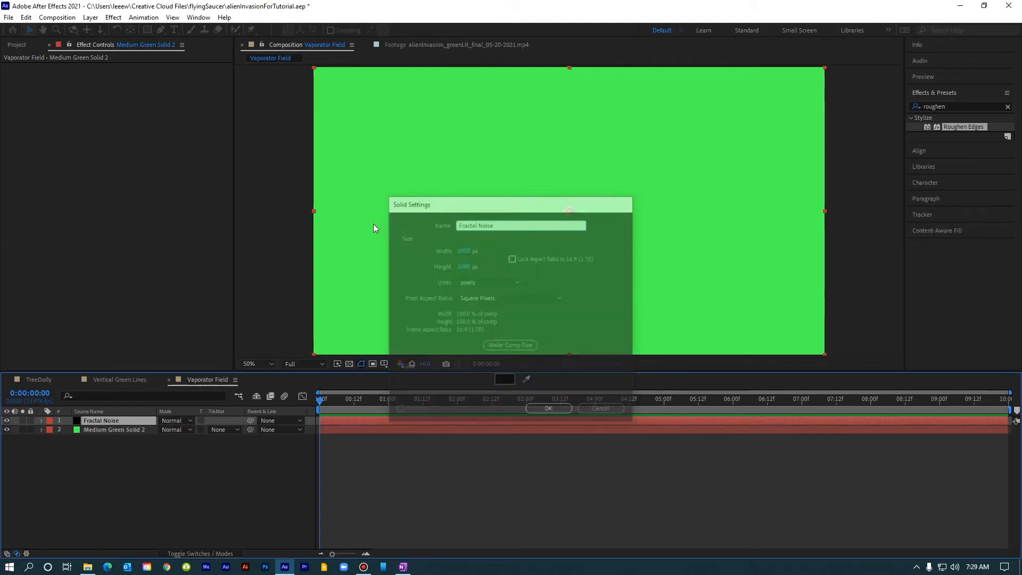
Apply Fractal Noise to the Fractal Noise layer and set Fractal Type to Strings and Noise Type to Spline.
left_click(113, 17)
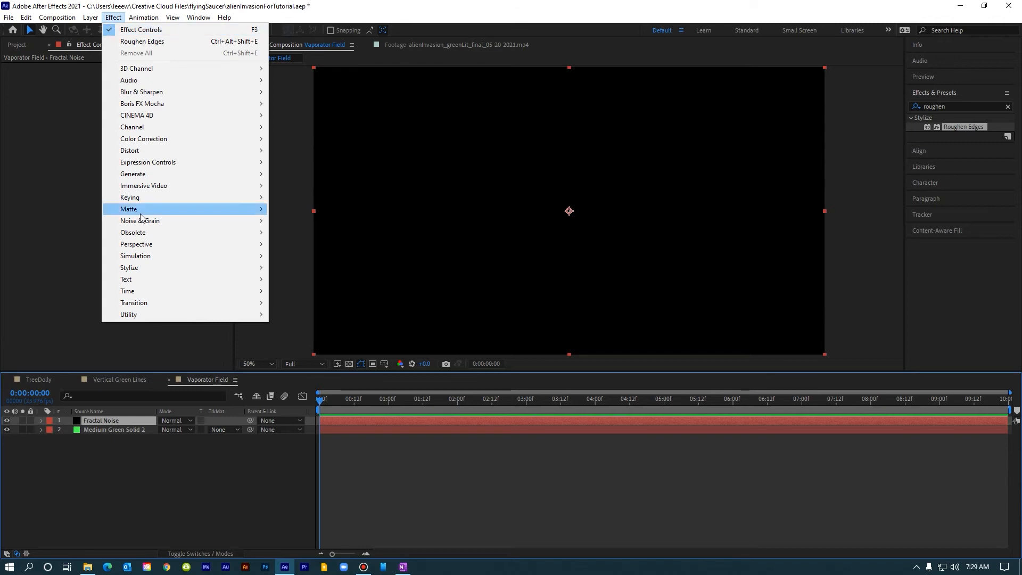
mouse_move(189, 221)
left_click(302, 245)
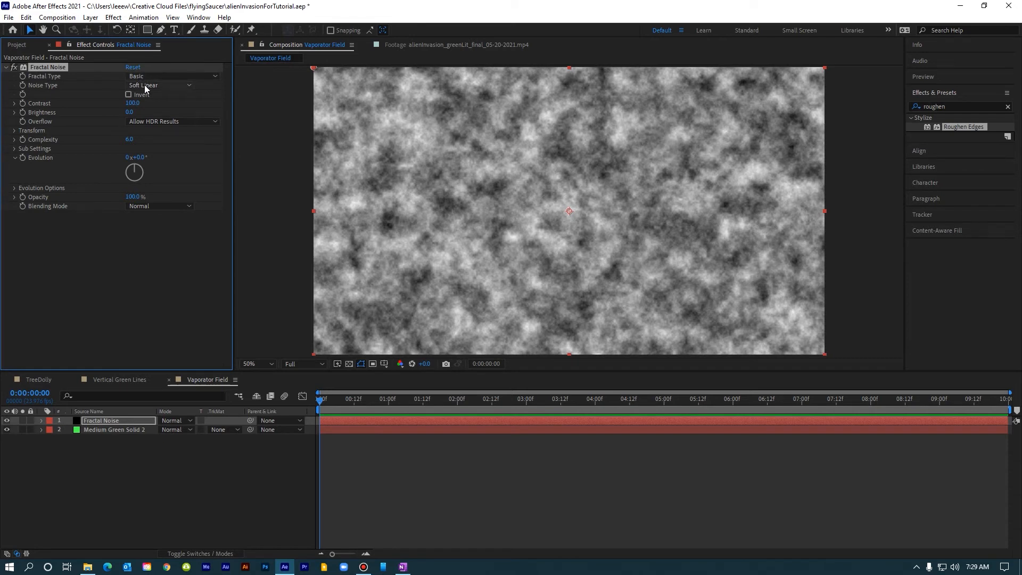
left_click(155, 77)
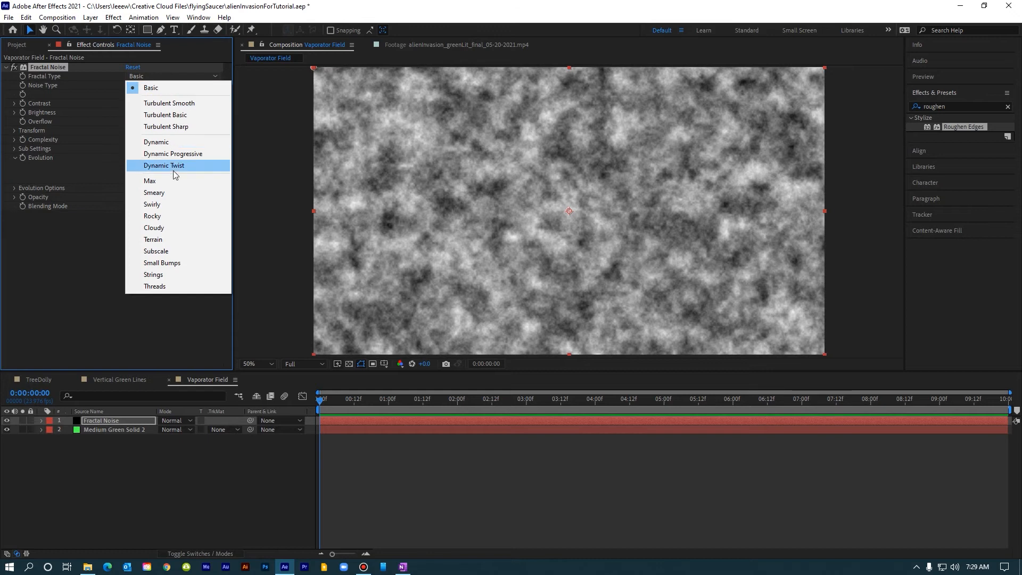
left_click(164, 277)
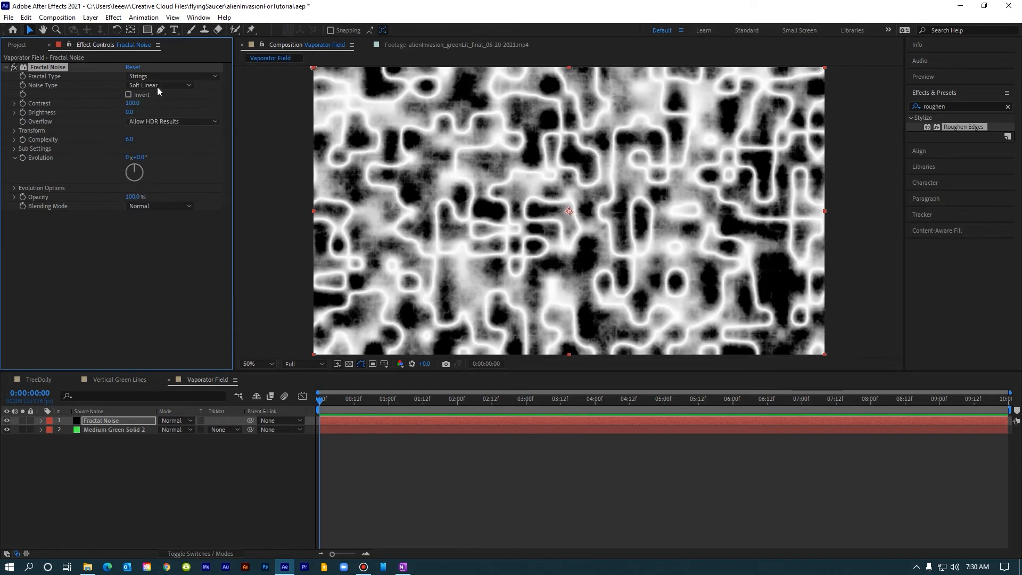
left_click(157, 85)
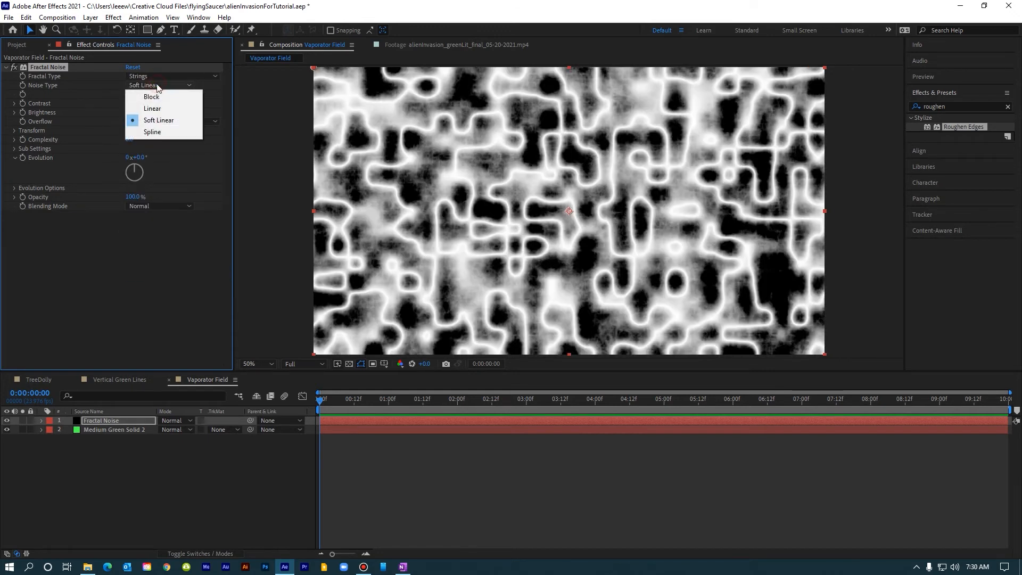
left_click(155, 131)
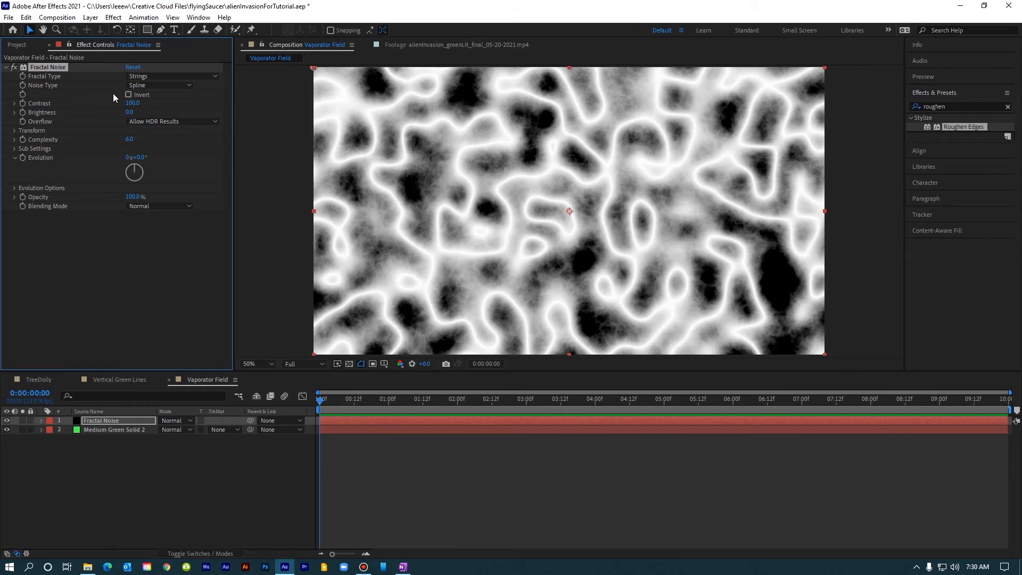
Set the Fractal Noise Contrast to 60.
left_click(132, 102)
type("60")
key("Return")
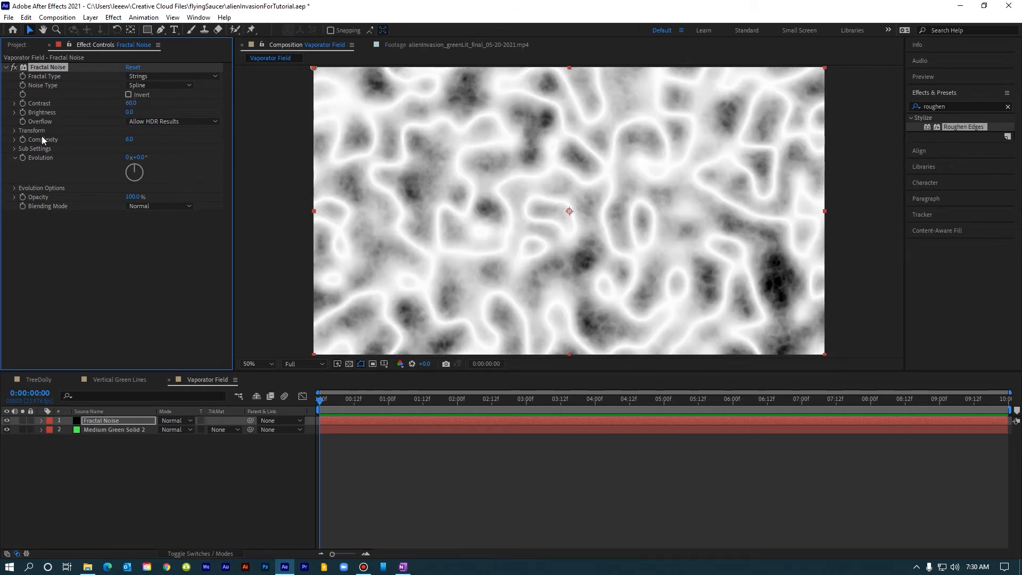
Expand Sub Settings and set Sub Influence to 90 and Sub Scaling to 100.
left_click(15, 149)
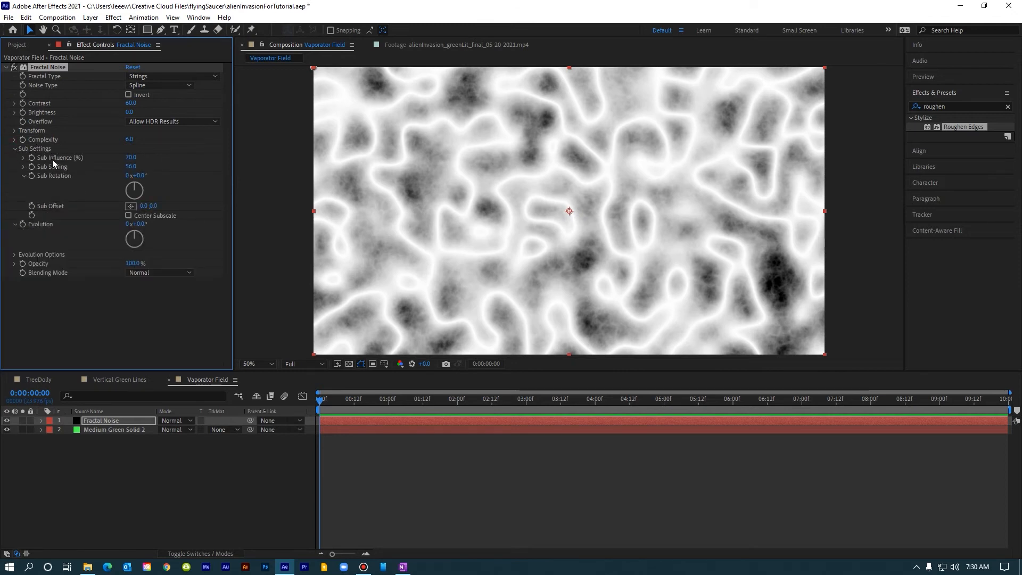
left_click(131, 158)
type("90")
key("Return")
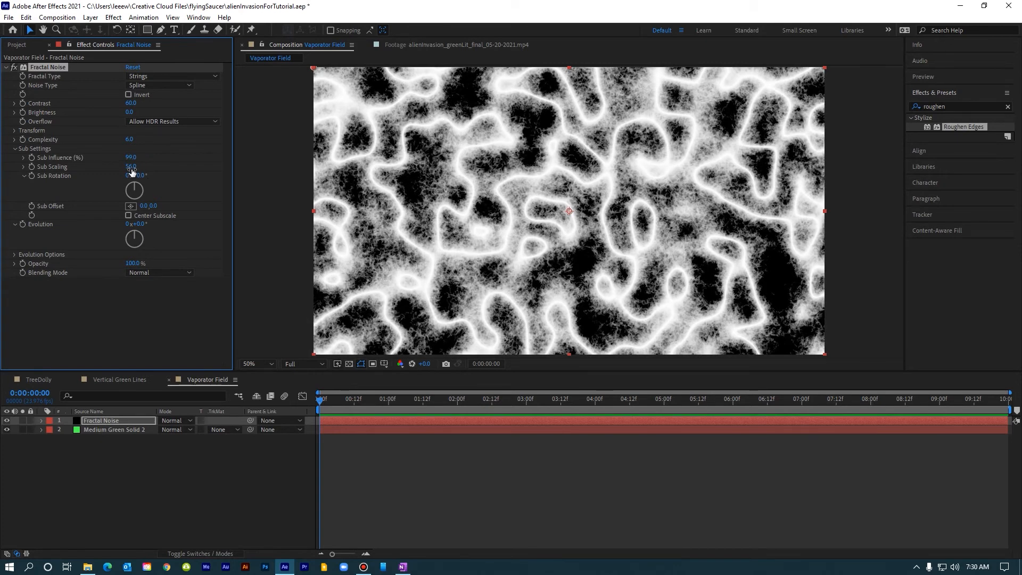
left_click(131, 166)
type("100")
key("Return")
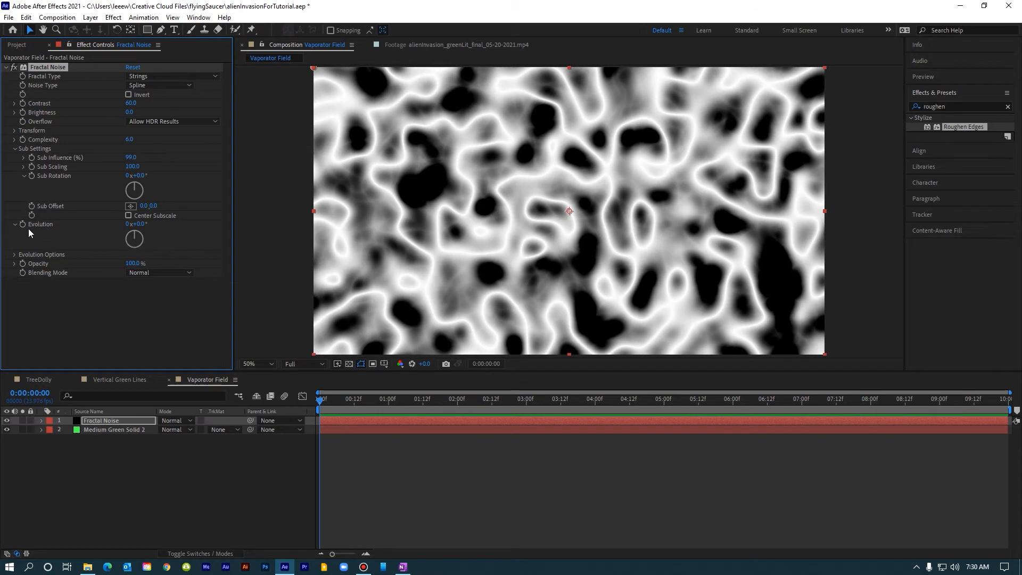
Keyframe Evolution at the composition start, then set it to 5 revolutions at the end of the timeline.
left_click(320, 403)
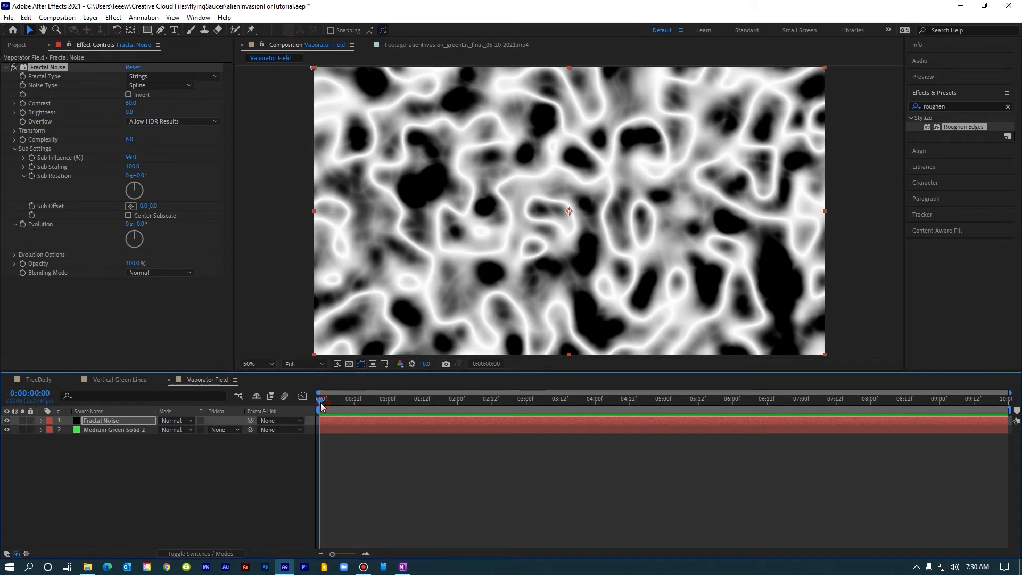
left_click(23, 225)
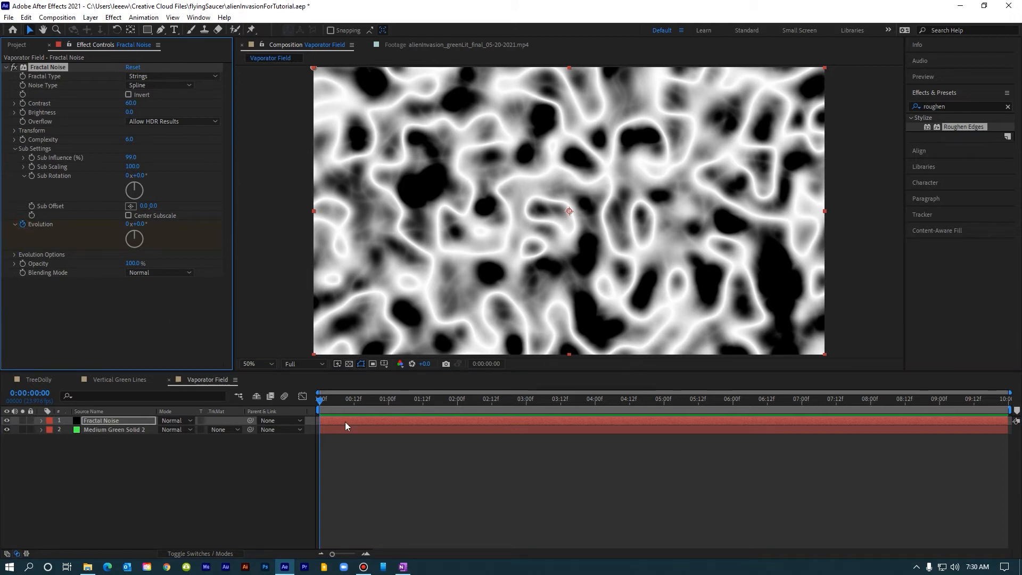
key("u")
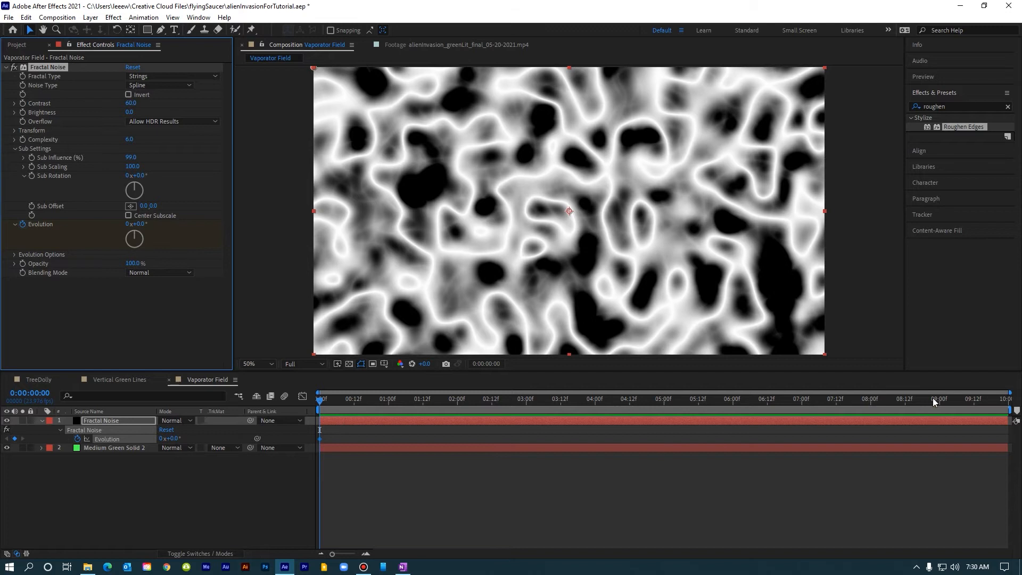
left_click_drag(1000, 399, 1010, 403)
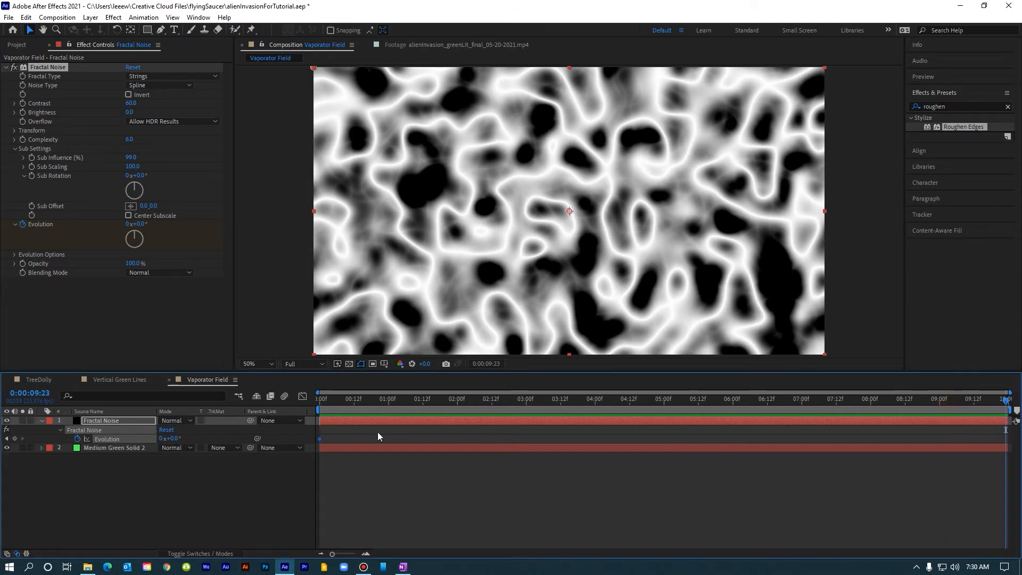
left_click(163, 439)
type("5")
key("Return")
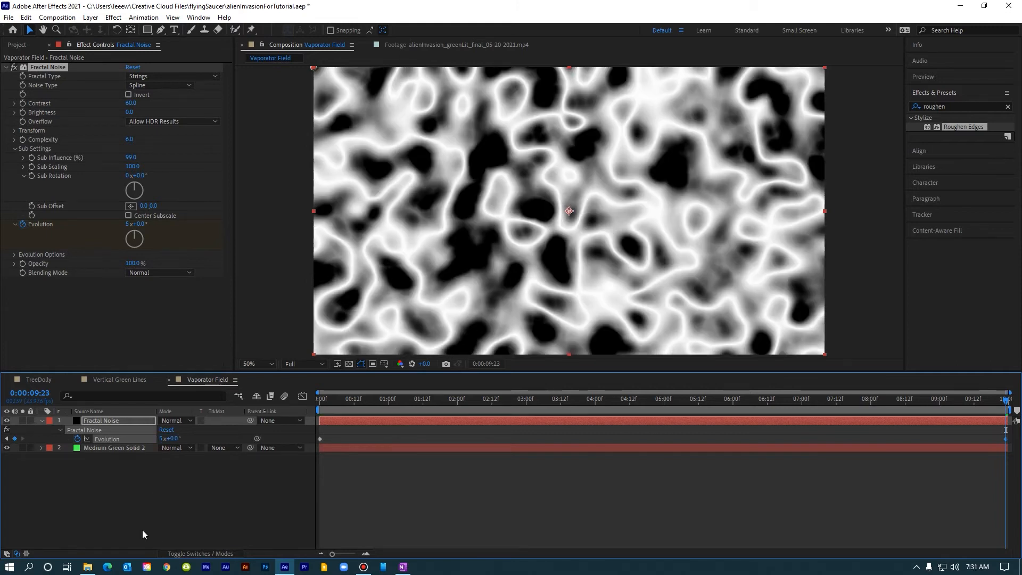
Play back the evolving noise animation from the start.
left_click(334, 401)
key("space")
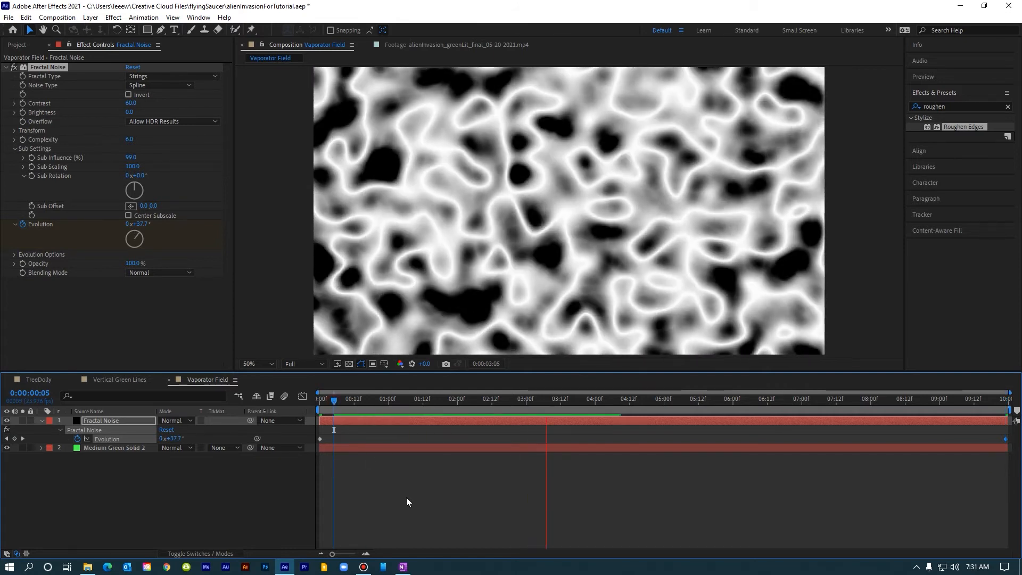
left_click(107, 422)
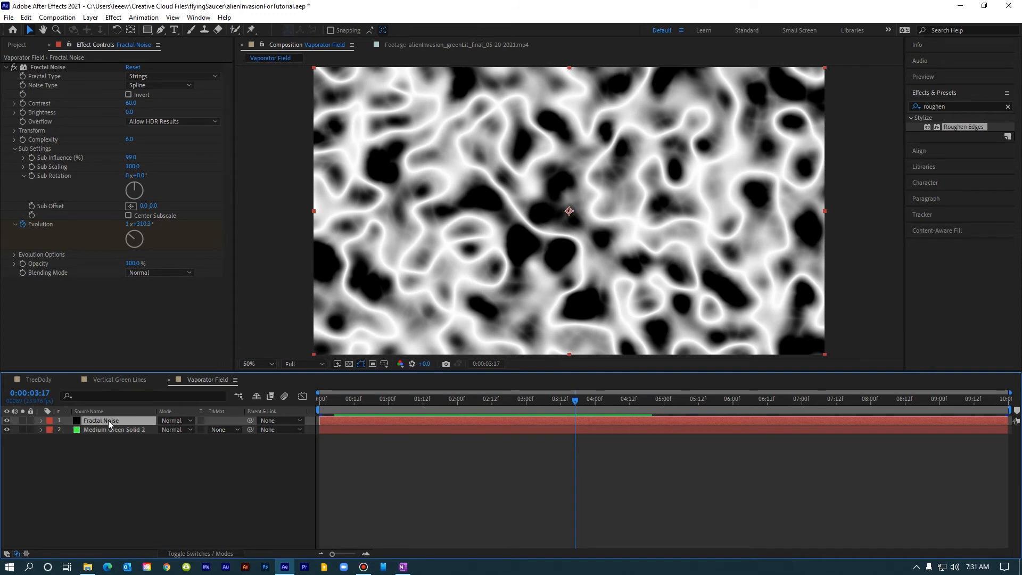
Apply Set Matte to the Fractal Noise layer, taking the matte from Masks and using Lightness.
left_click(113, 18)
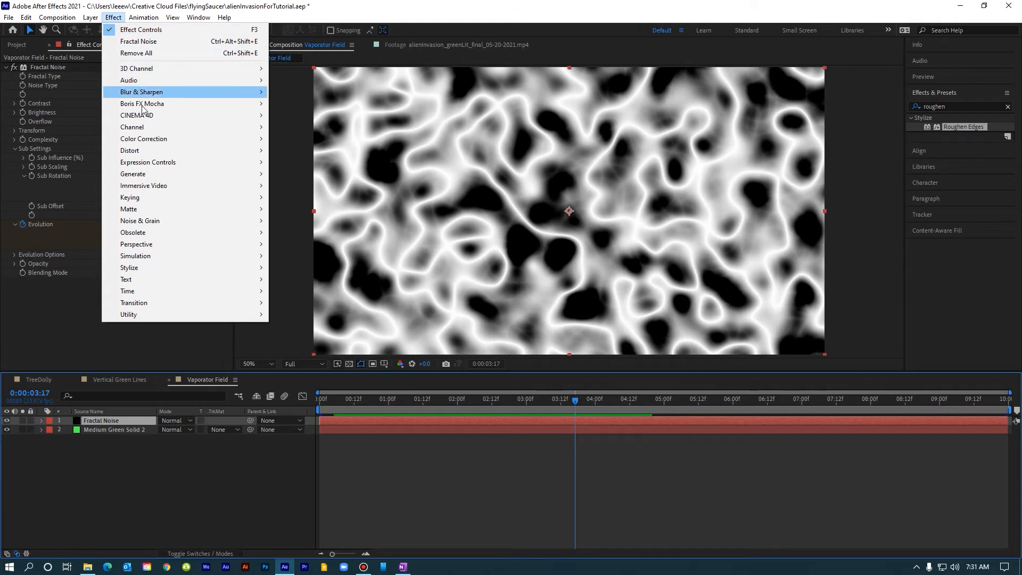
mouse_move(152, 133)
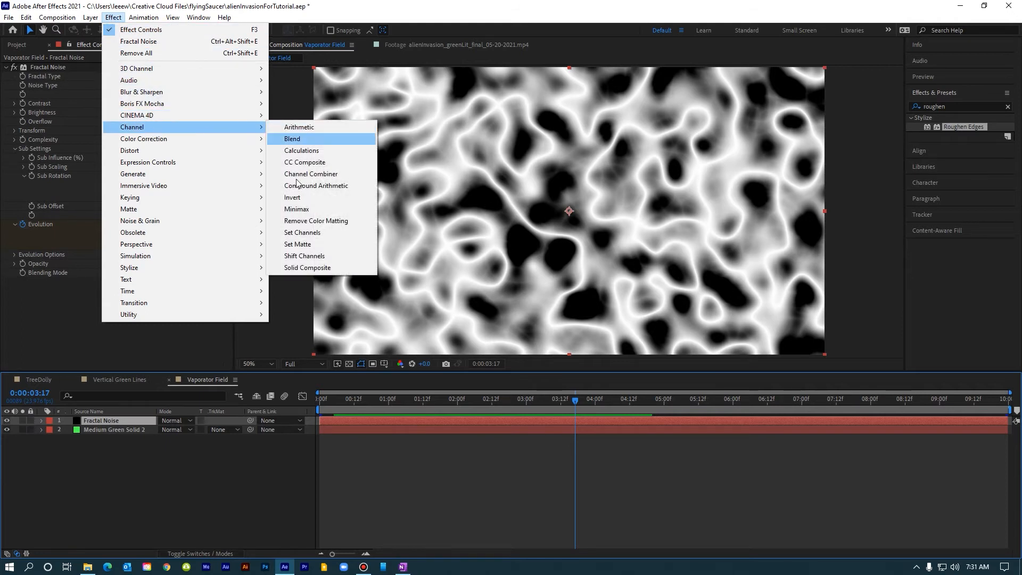
left_click(310, 244)
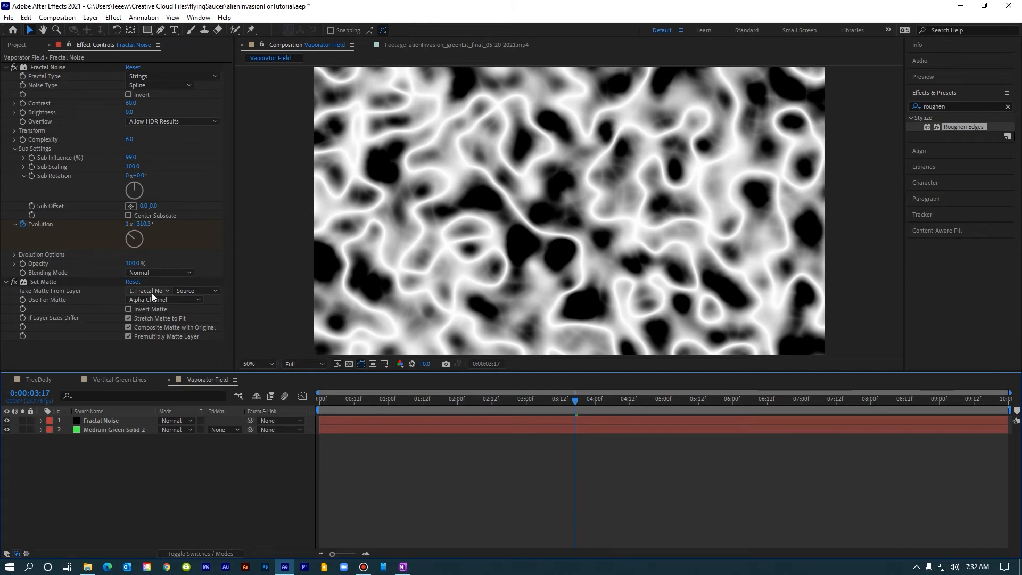
left_click(194, 290)
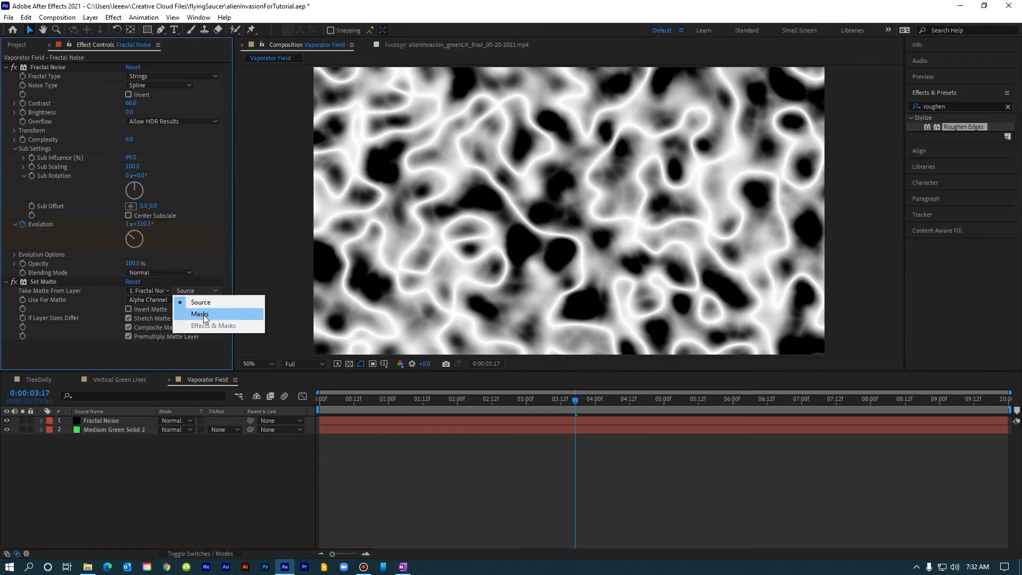
left_click(204, 314)
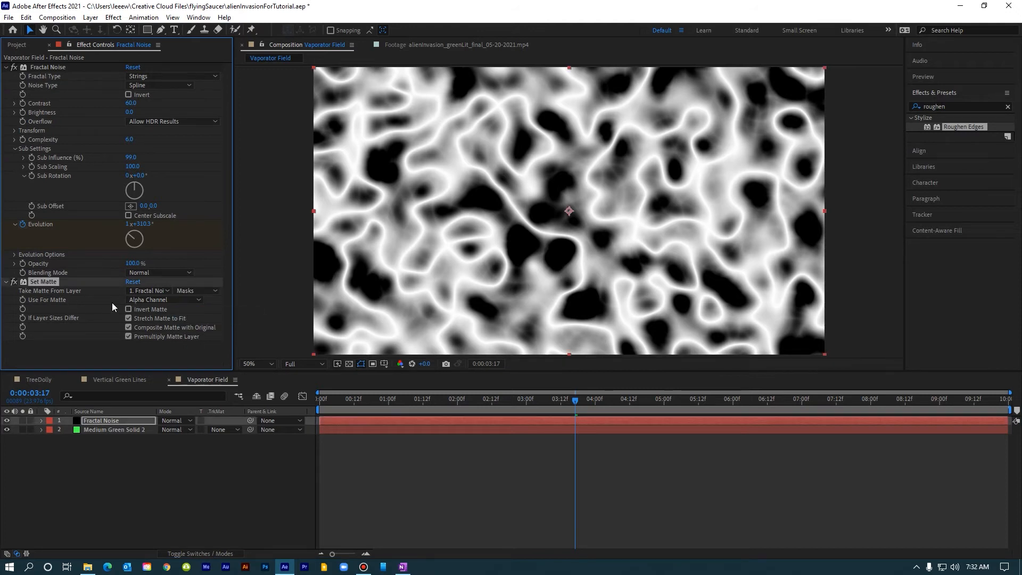
left_click(171, 300)
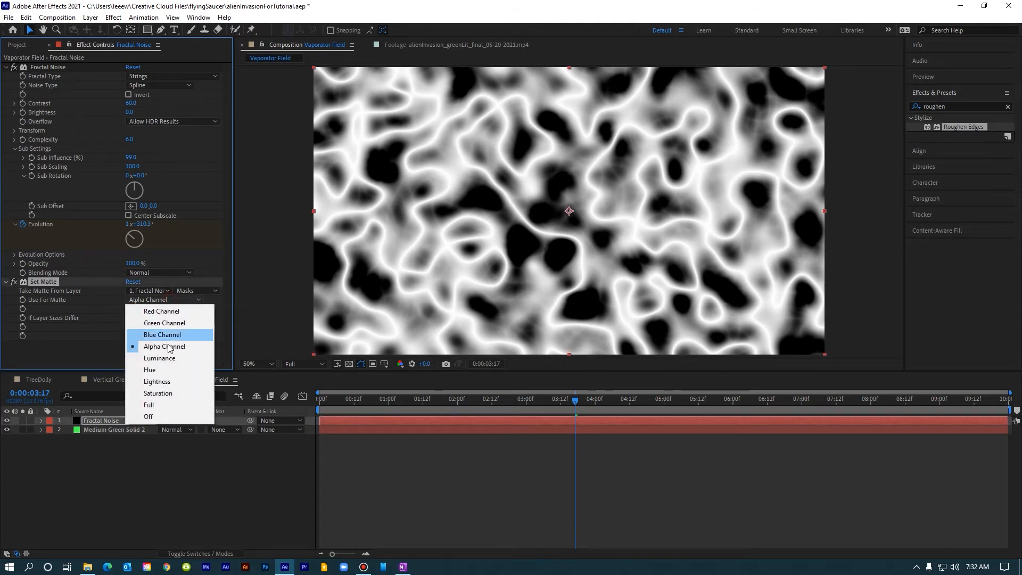
left_click(168, 381)
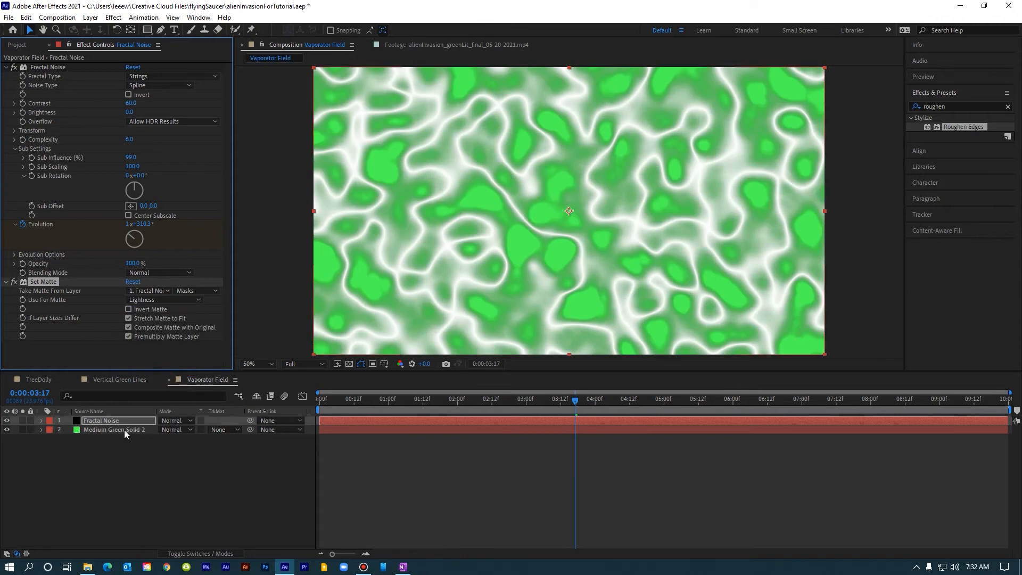
Set the Medium Green Solid 2 layer's track matte to Alpha Matte from the Fractal Noise layer.
left_click(123, 430)
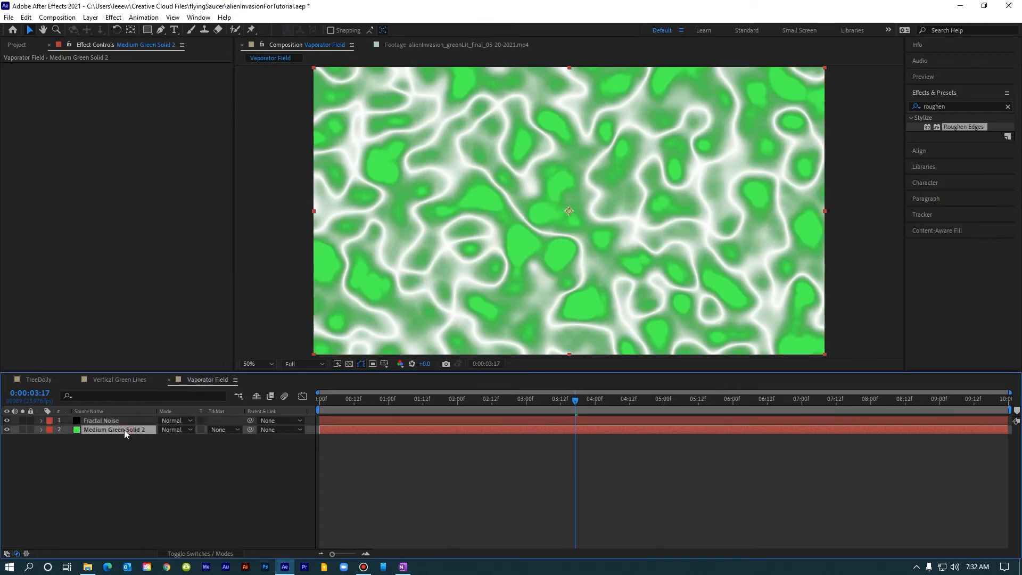
left_click(221, 430)
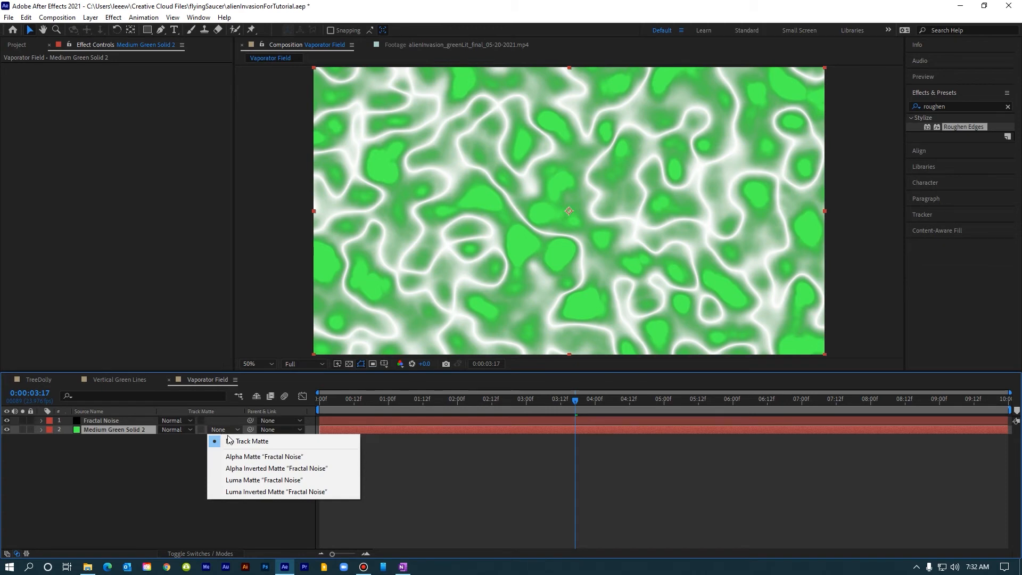
left_click(243, 457)
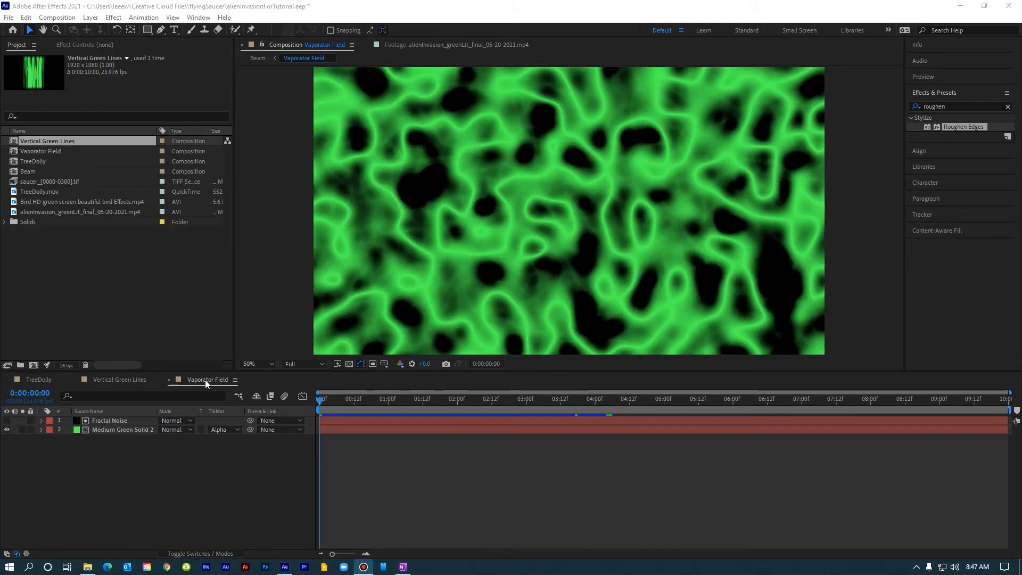
Create a new composition named Beam.
left_click(113, 381)
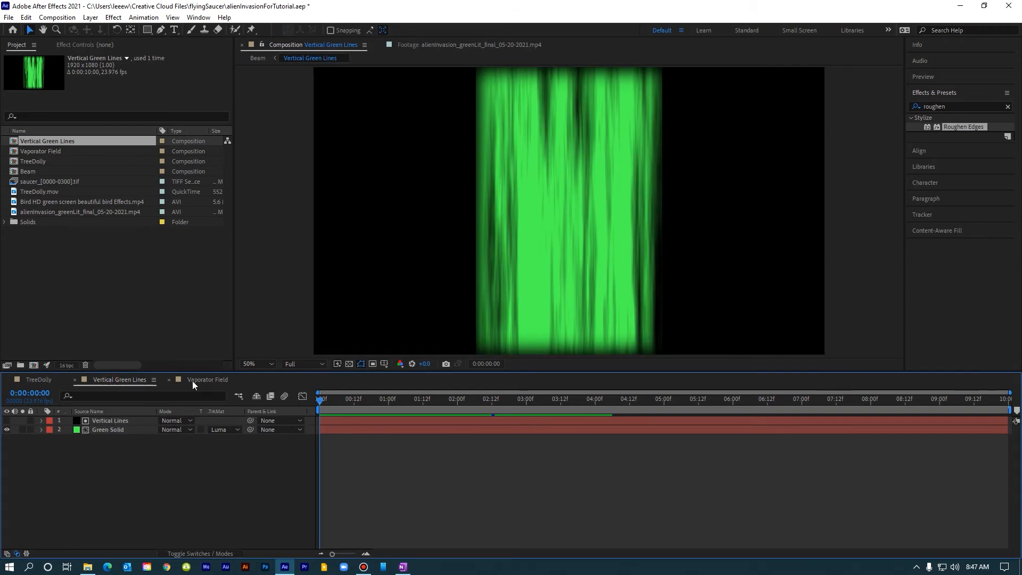
left_click(193, 381)
left_click(57, 17)
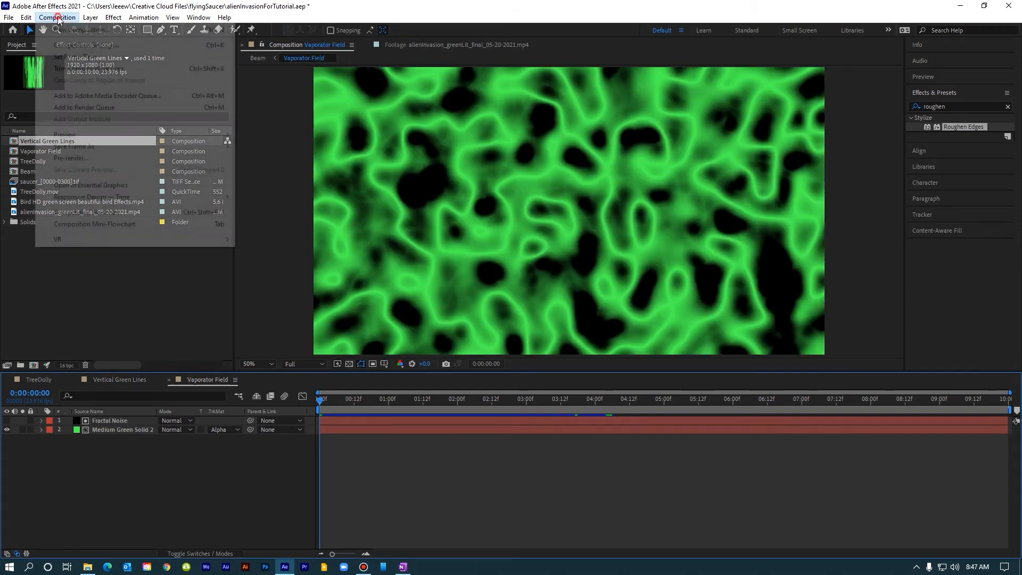
left_click(65, 33)
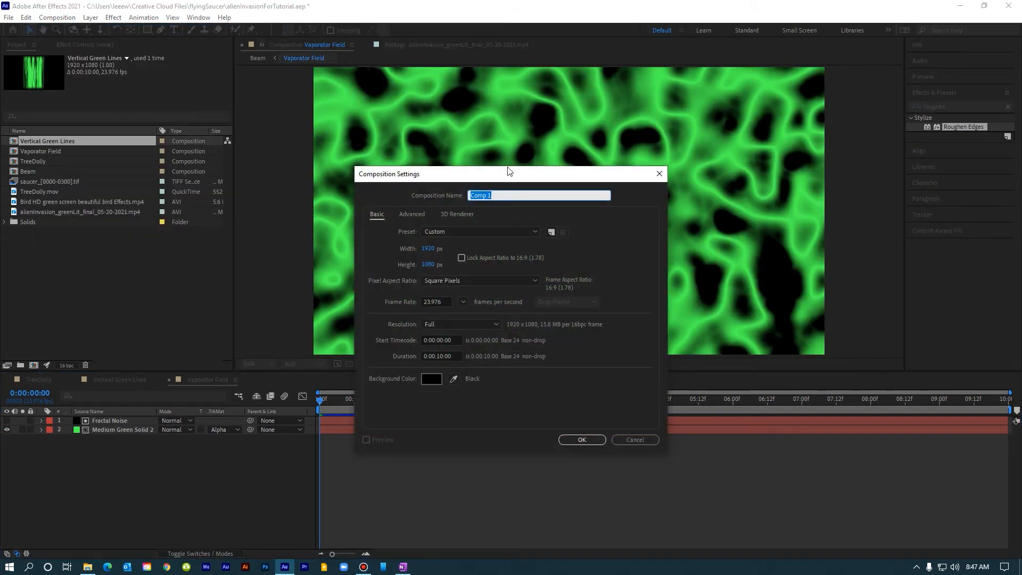
type("Beam")
left_click(582, 439)
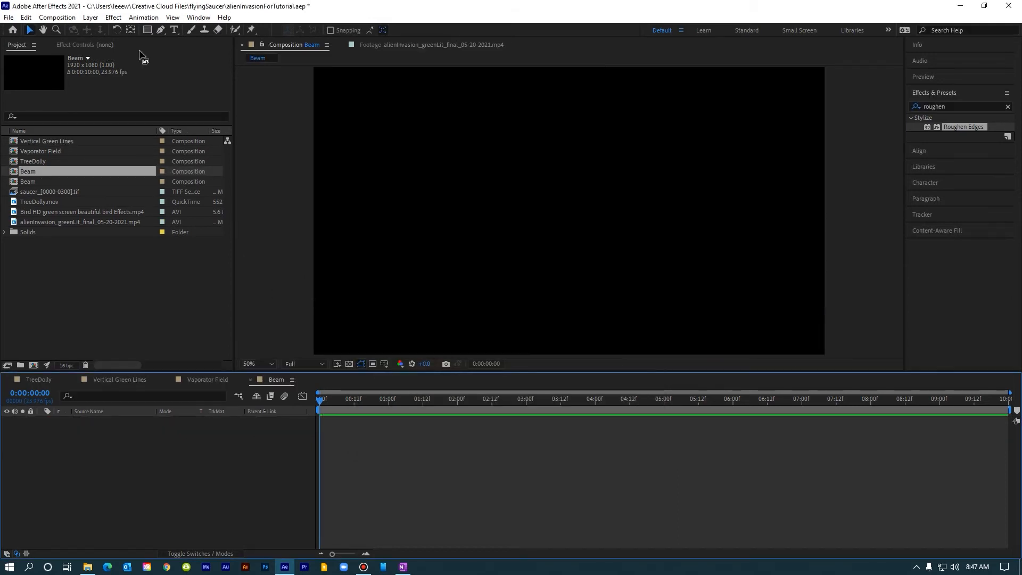
Add a new dark green solid layer to the Beam composition.
left_click(89, 18)
mouse_move(227, 30)
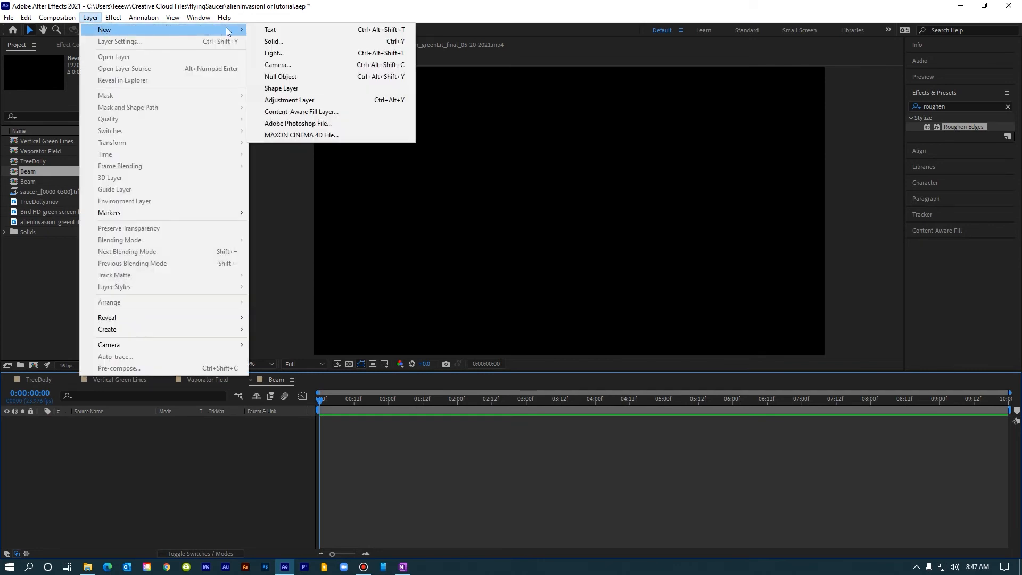
left_click(278, 42)
left_click(503, 382)
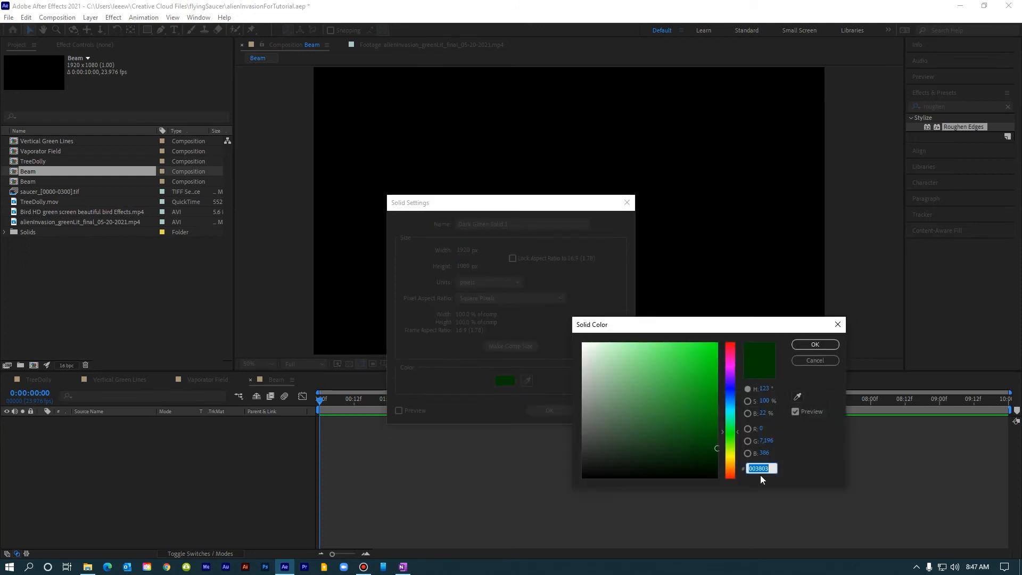
left_click(806, 346)
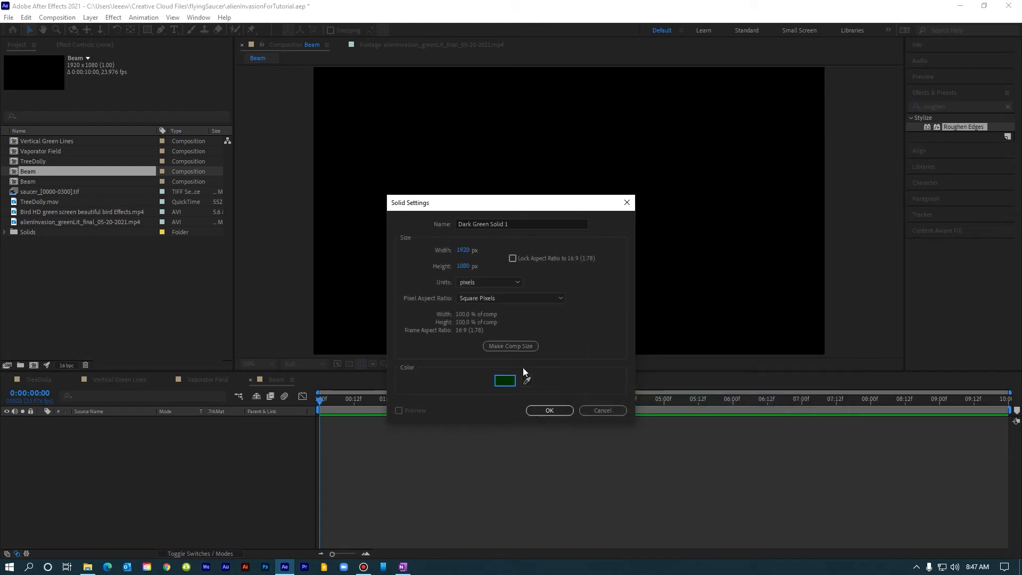
left_click(564, 410)
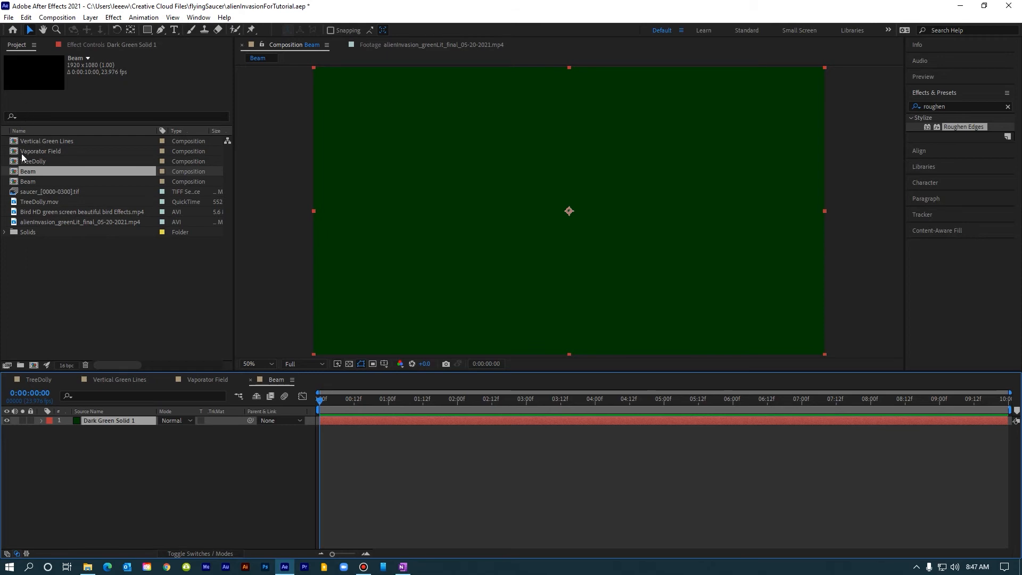
Place the Vaporator Field composition above the solid and set the solid's track matte to Alpha Matte "Vaporator Field".
left_click_drag(25, 153, 98, 420)
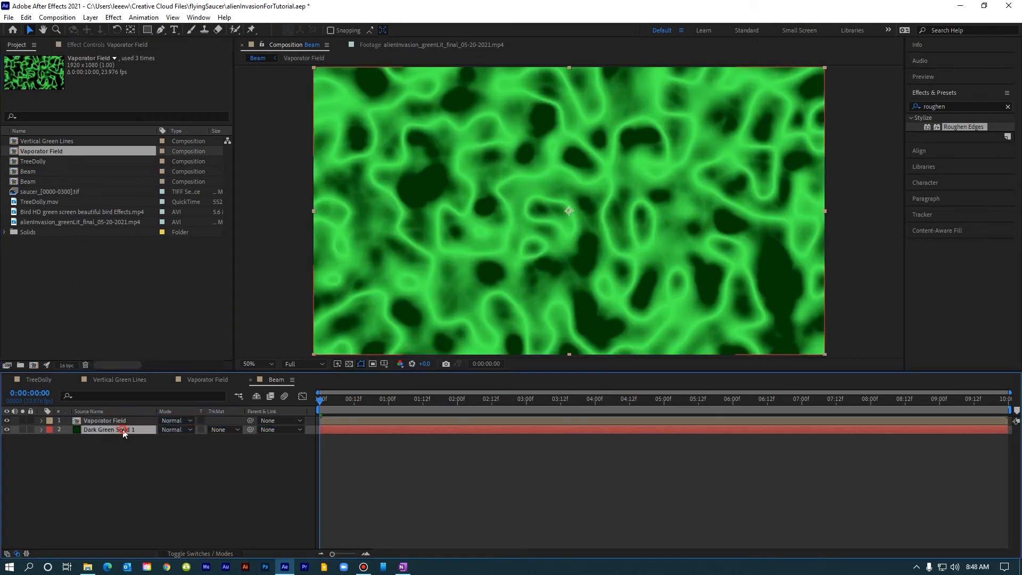
left_click(123, 430)
left_click(225, 430)
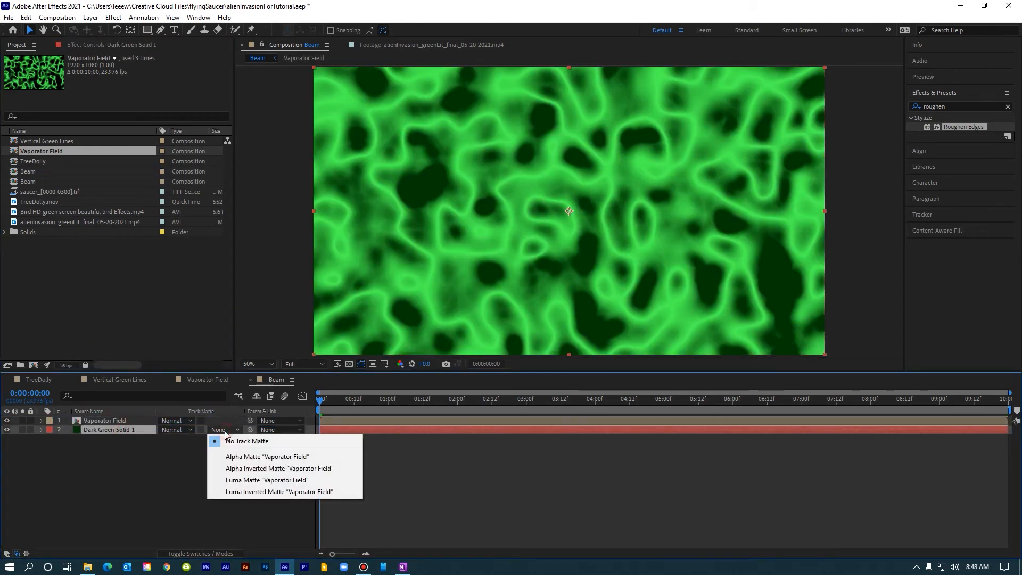
left_click(238, 457)
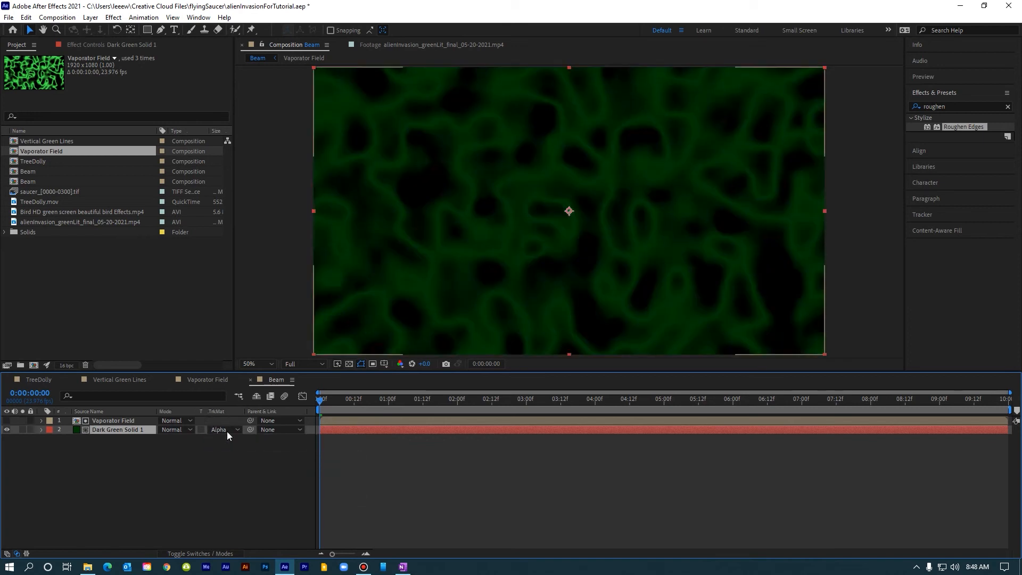
Unlink the Vaporator Field layer's scale proportions and set its horizontal scale to 36%.
left_click(124, 421)
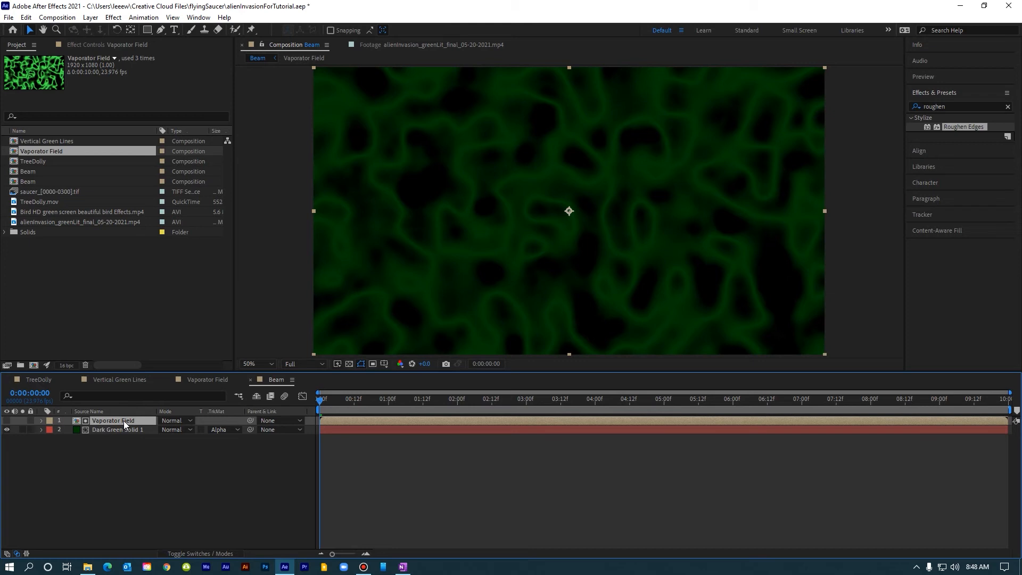
key("s")
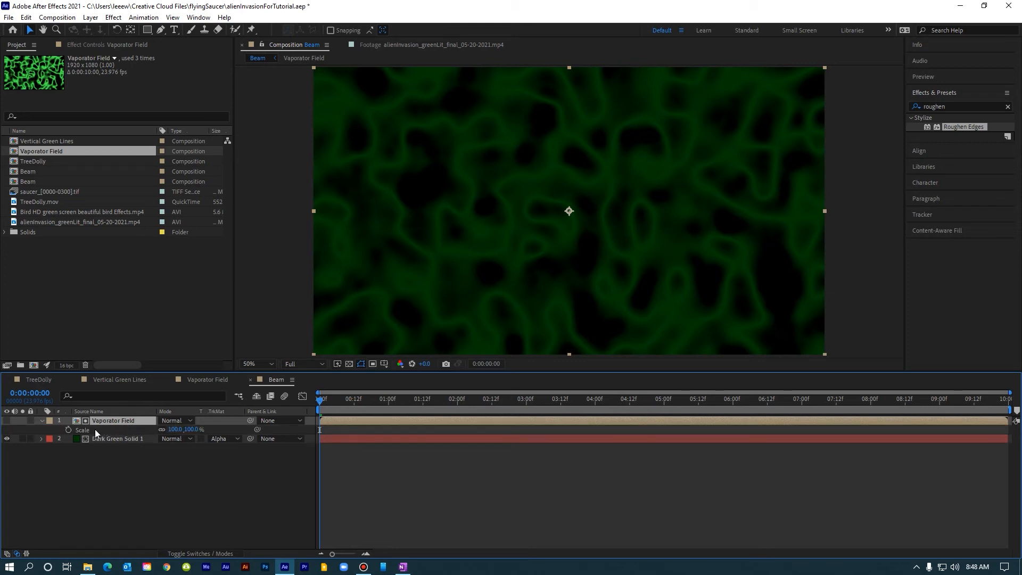
left_click(162, 430)
left_click(175, 430)
type("36")
key("Return")
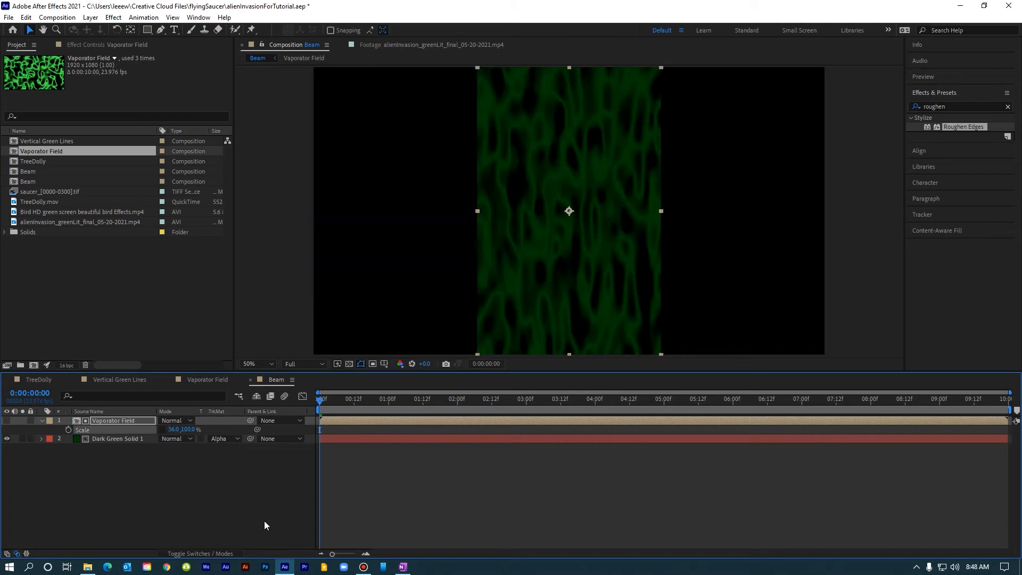
key("s")
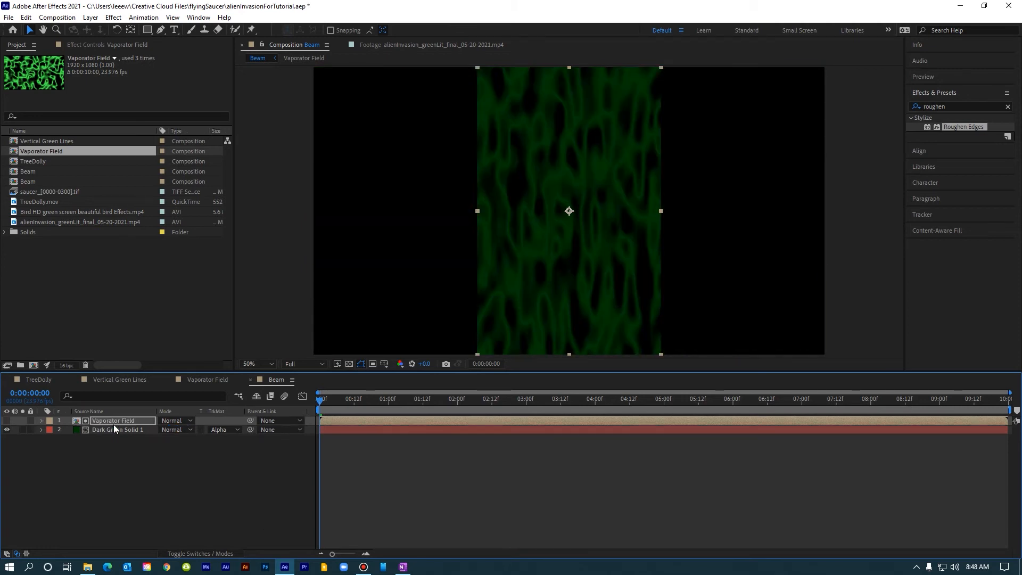
Place the Vertical Green Lines composition at the top of the Beam timeline and apply Roughen Edges to it.
left_click_drag(16, 143, 92, 419)
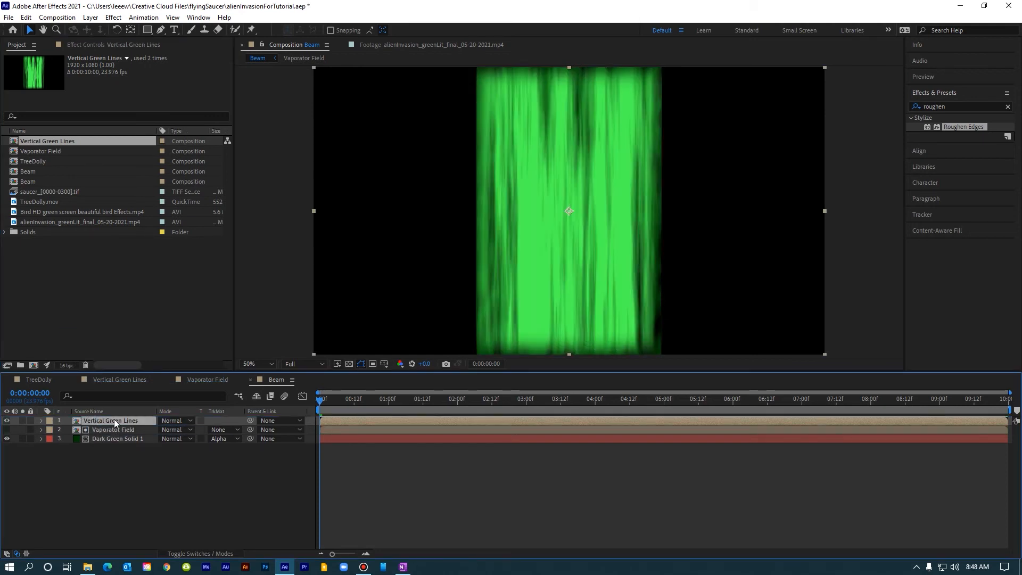
left_click(113, 17)
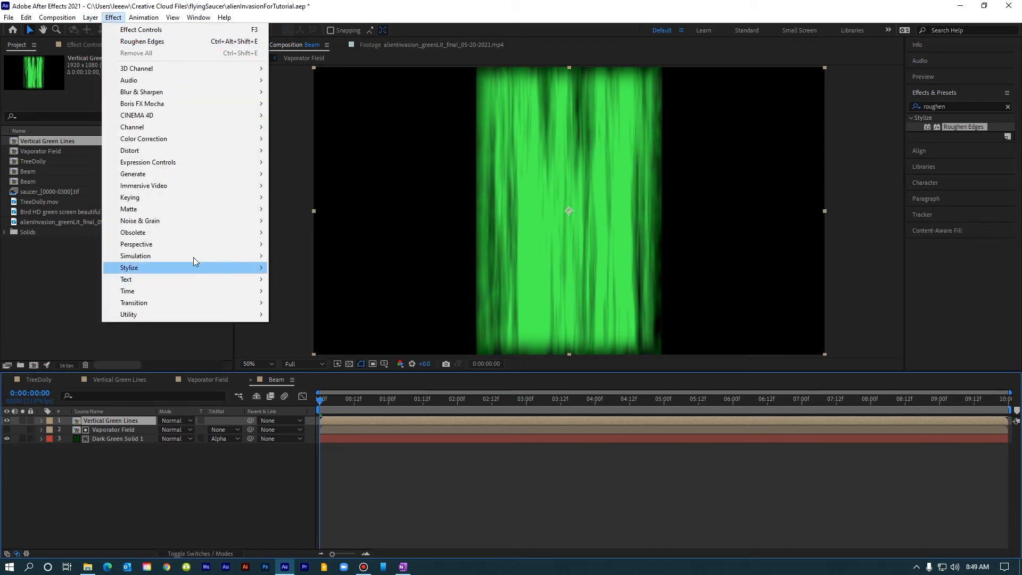
mouse_move(196, 266)
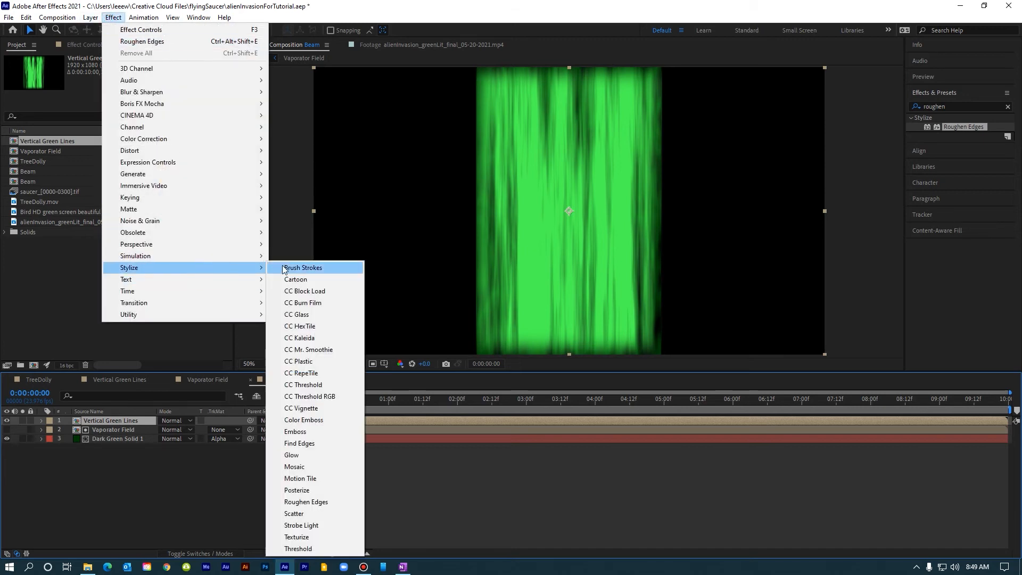
left_click(327, 501)
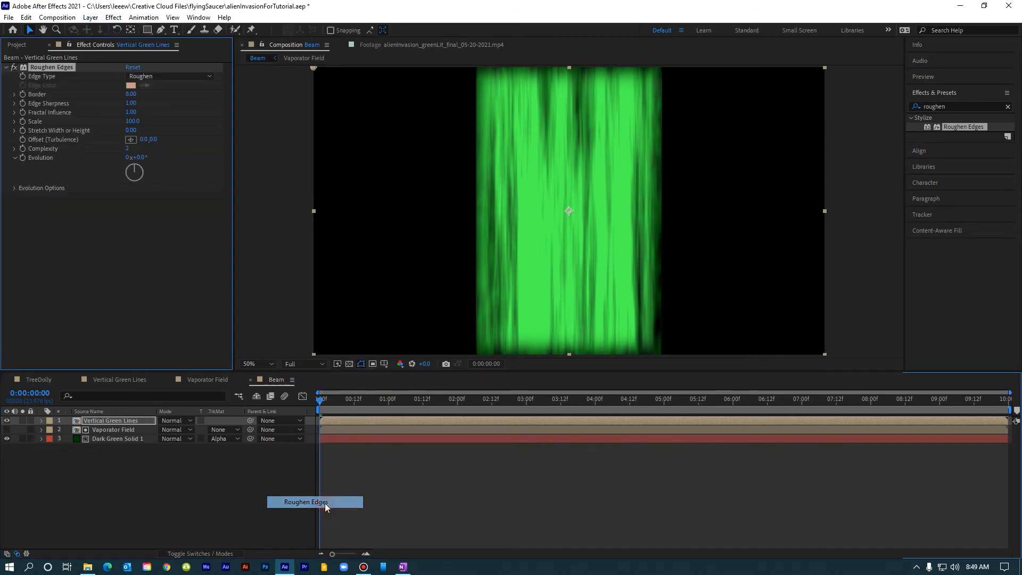
Set the Roughen Edges Edge Type to Cut and the Border to 28.
left_click(112, 421)
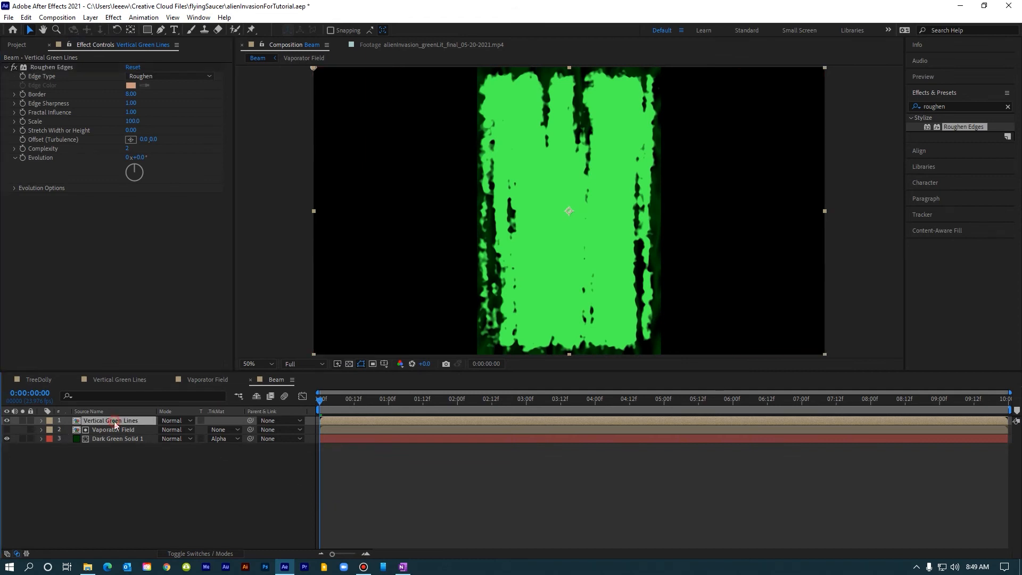
left_click(161, 77)
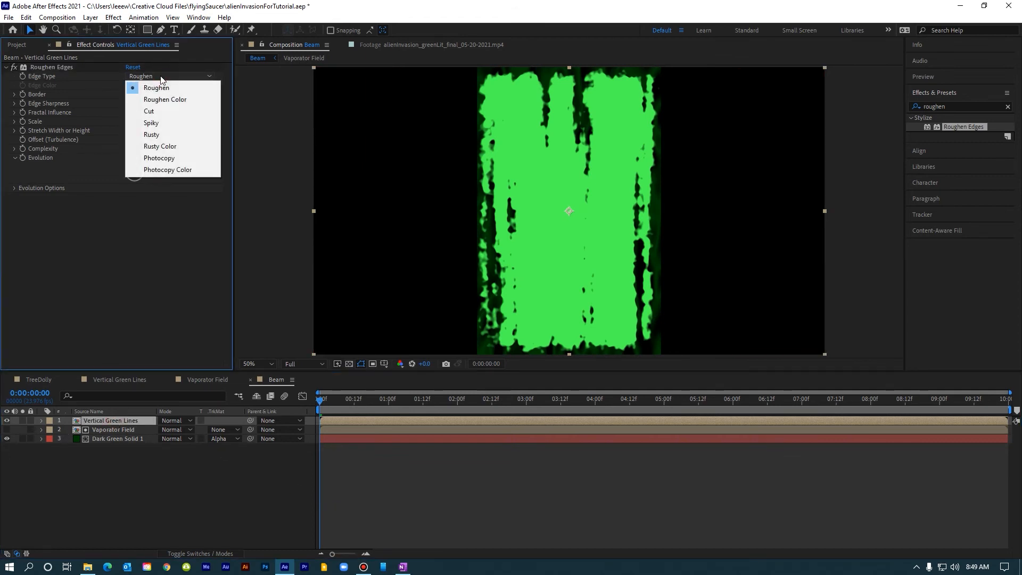
left_click(159, 111)
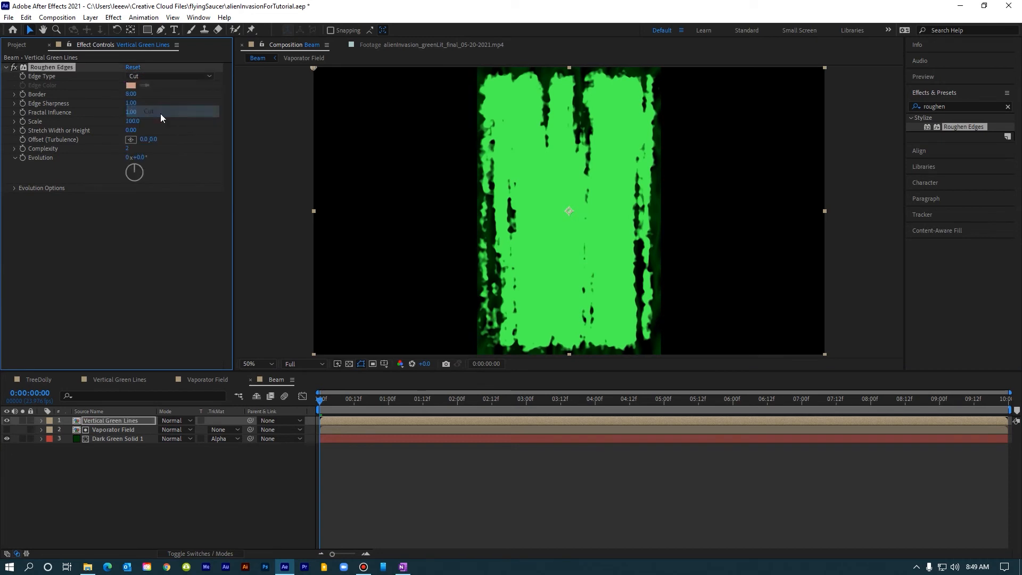
left_click(131, 95)
type("28")
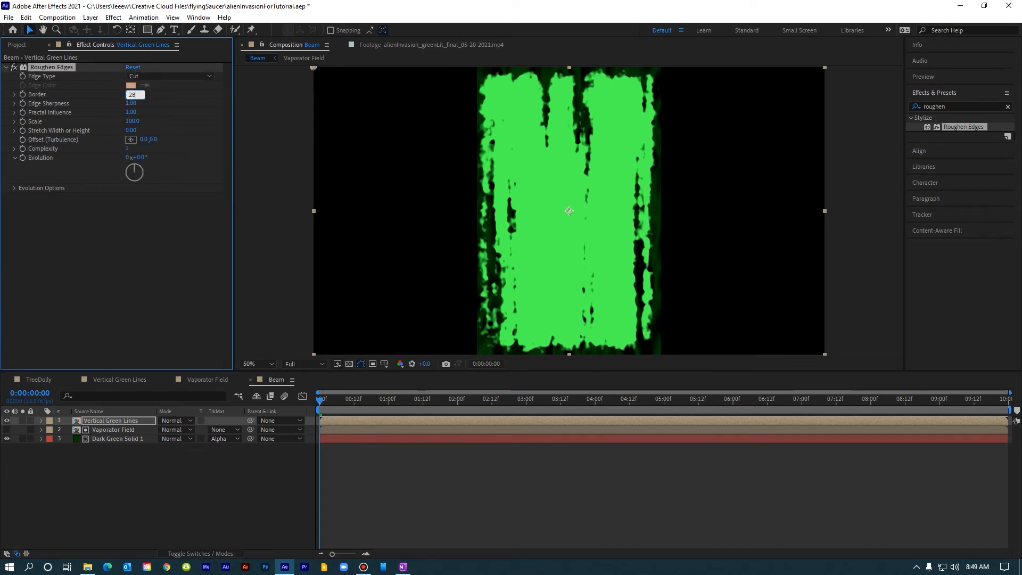
key("Return")
Set the Roughen Edges Scale to 102 and Stretch Width or Height to -5.
left_click(131, 121)
type("200")
key("Return")
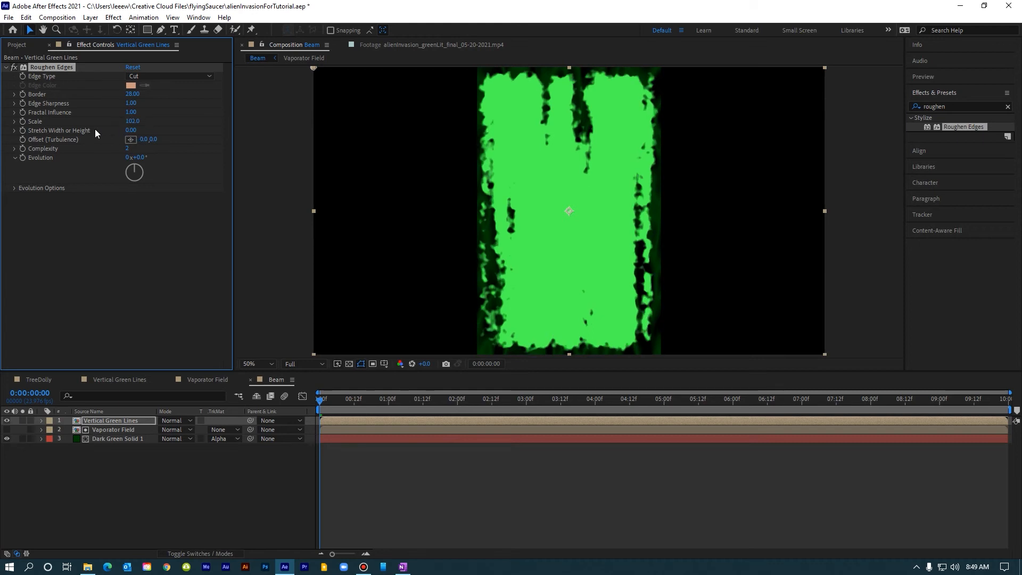
left_click(132, 131)
type("-5")
key("Return")
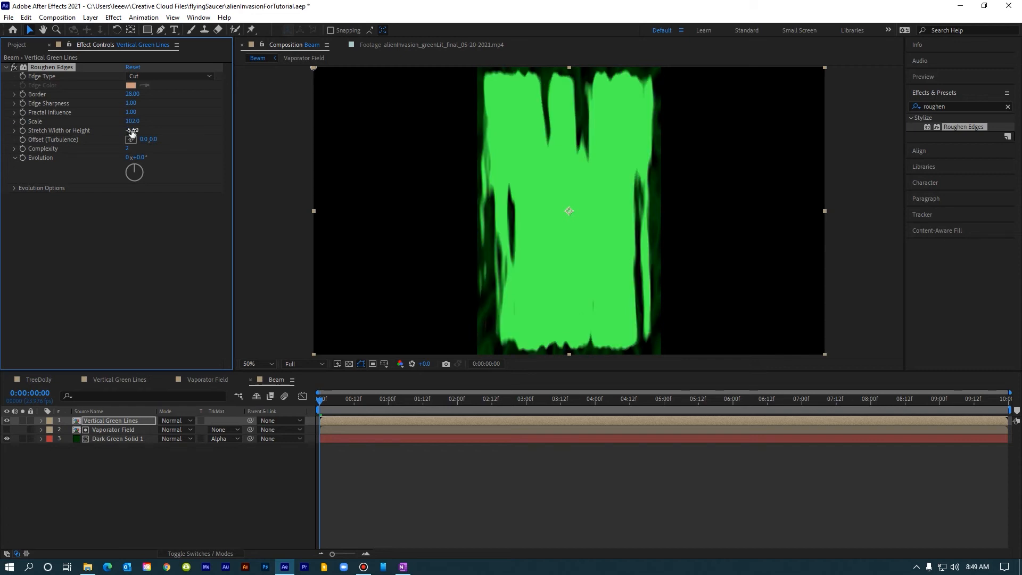
Apply Set Matte to the Vertical Green Lines layer, taking the matte from Masks.
left_click(113, 17)
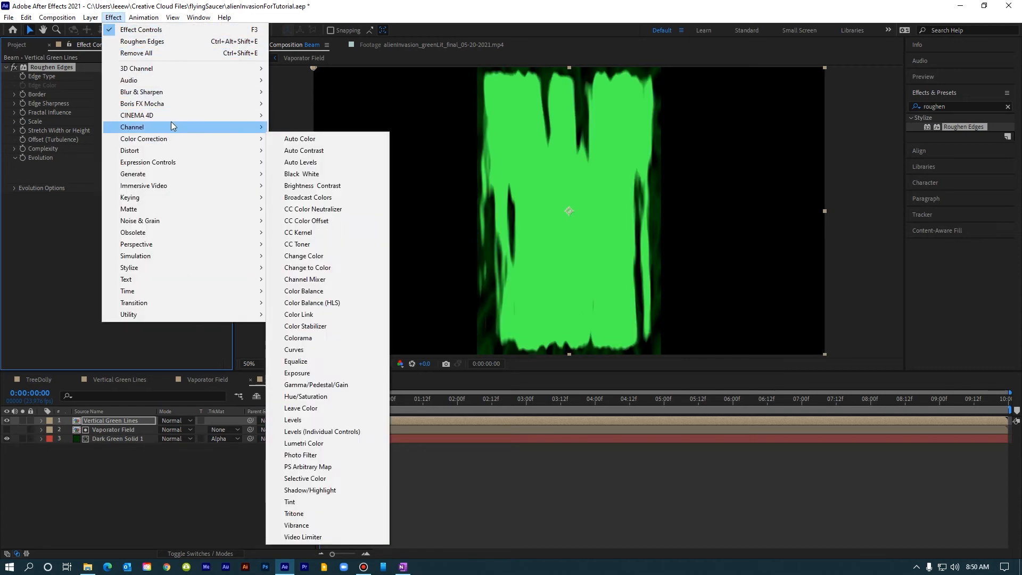
mouse_move(232, 126)
left_click(298, 243)
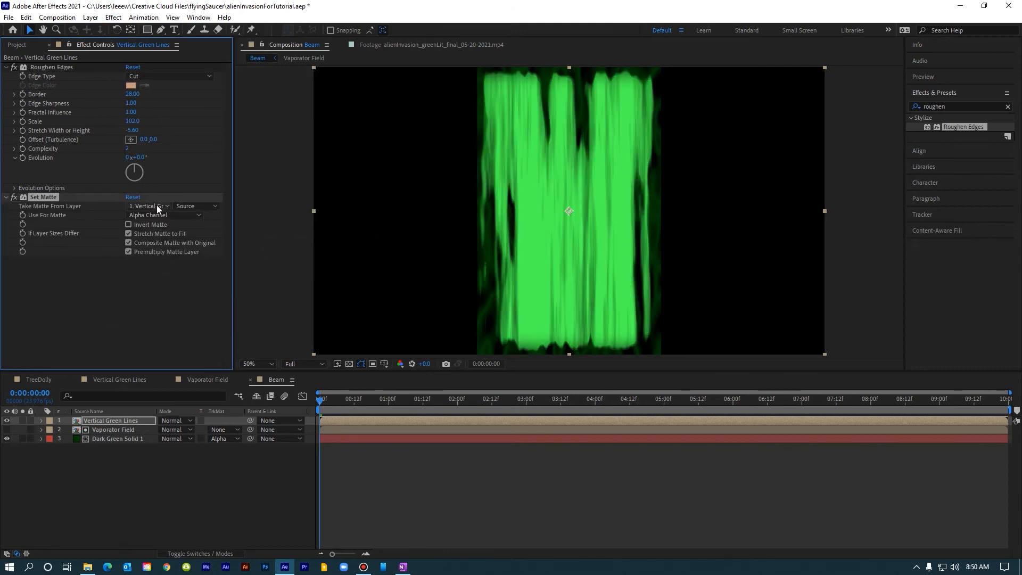
left_click(202, 206)
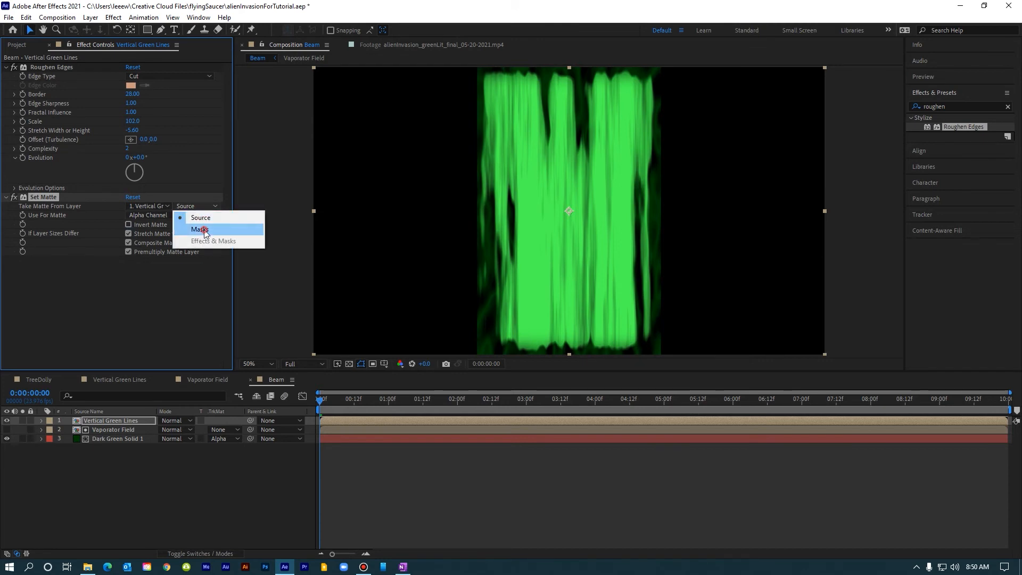
left_click(204, 230)
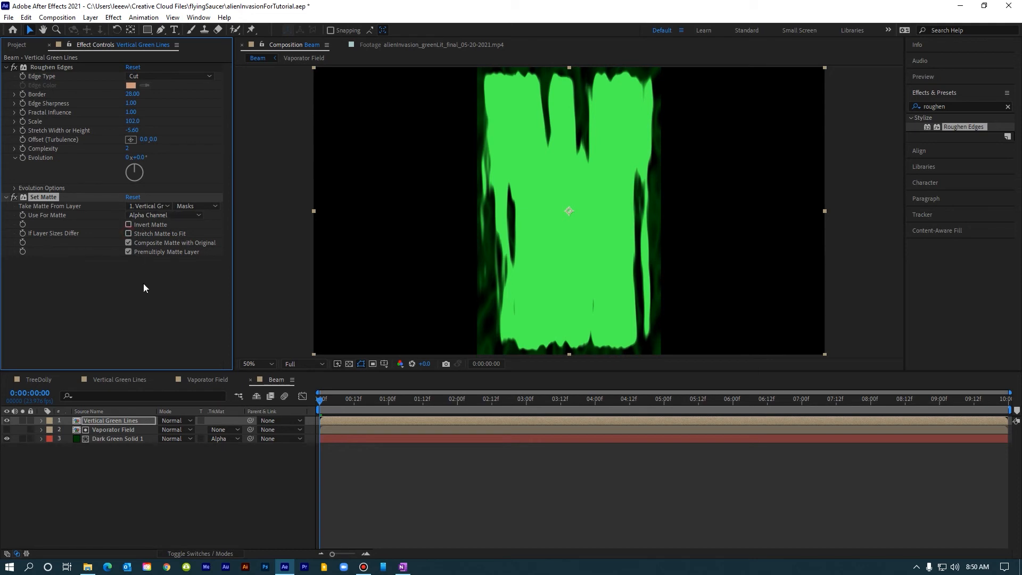
Duplicate the Vaporator Field layer and move the copy to the top of the layer stack.
left_click(110, 431)
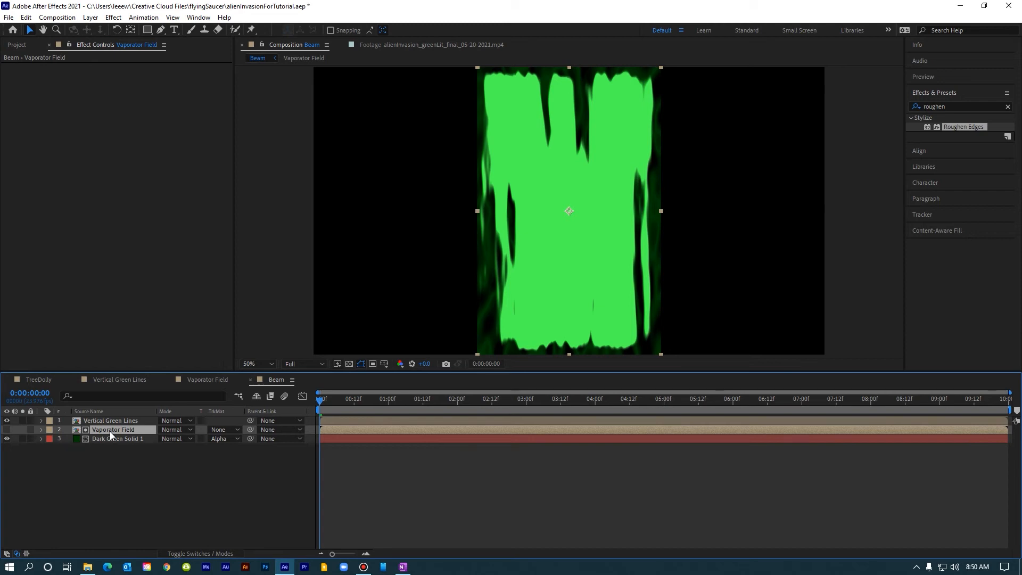
key("ctrl+d")
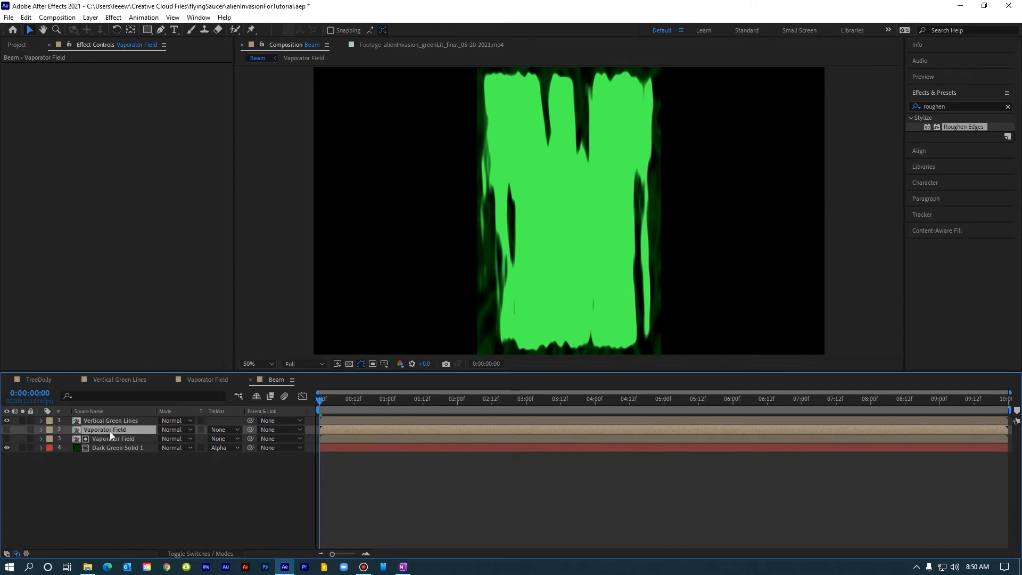
left_click_drag(109, 431, 110, 418)
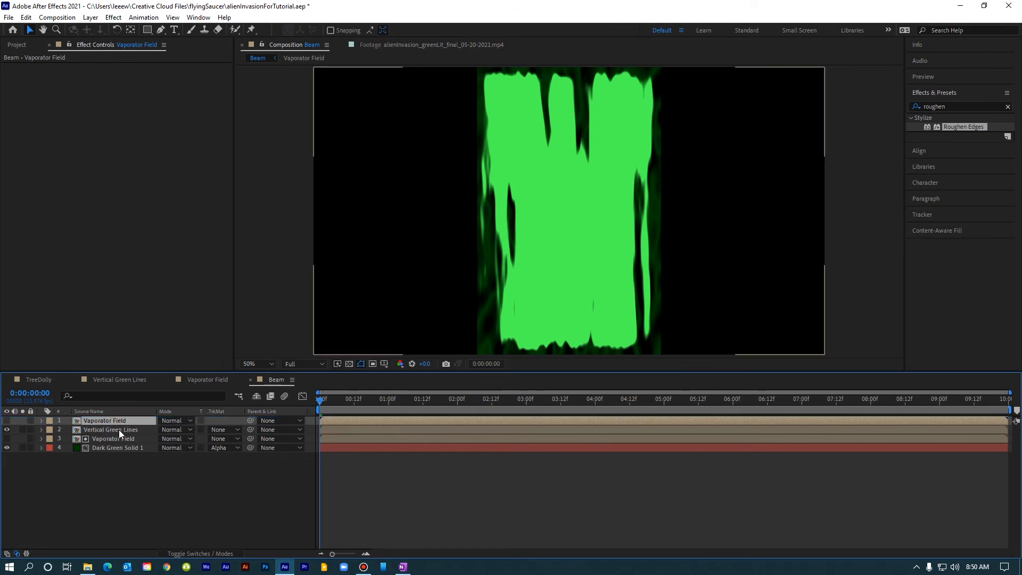
Set the Vertical Green Lines layer's track matte to Alpha Inverted Matte using Vaporator Field, and preview the result.
left_click(123, 429)
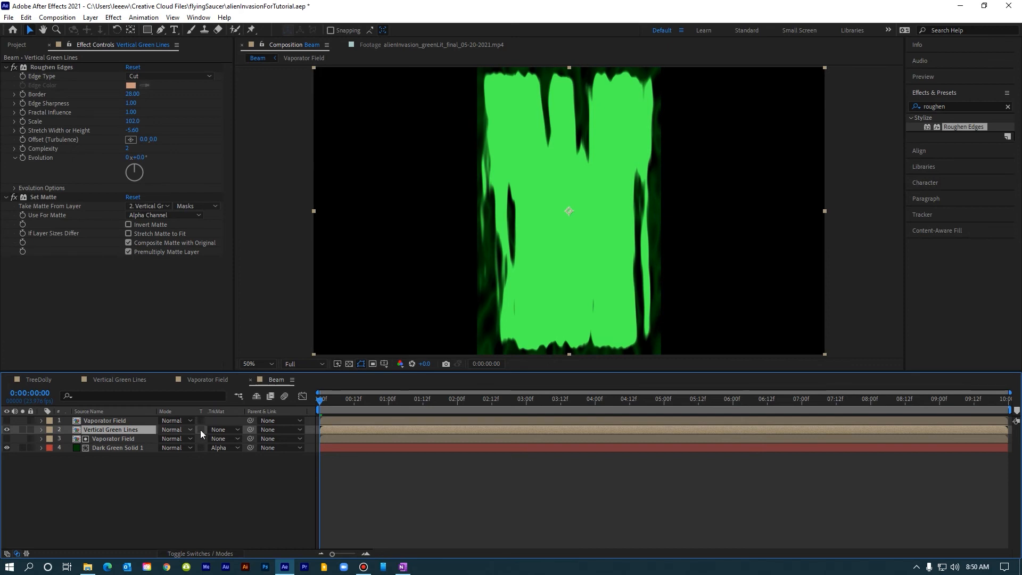
left_click(225, 429)
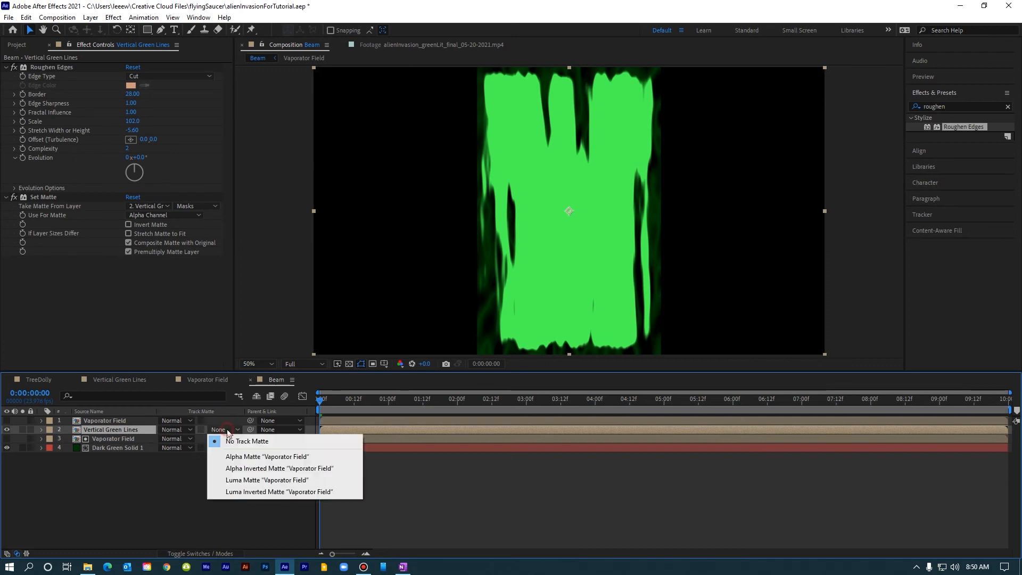
left_click(241, 471)
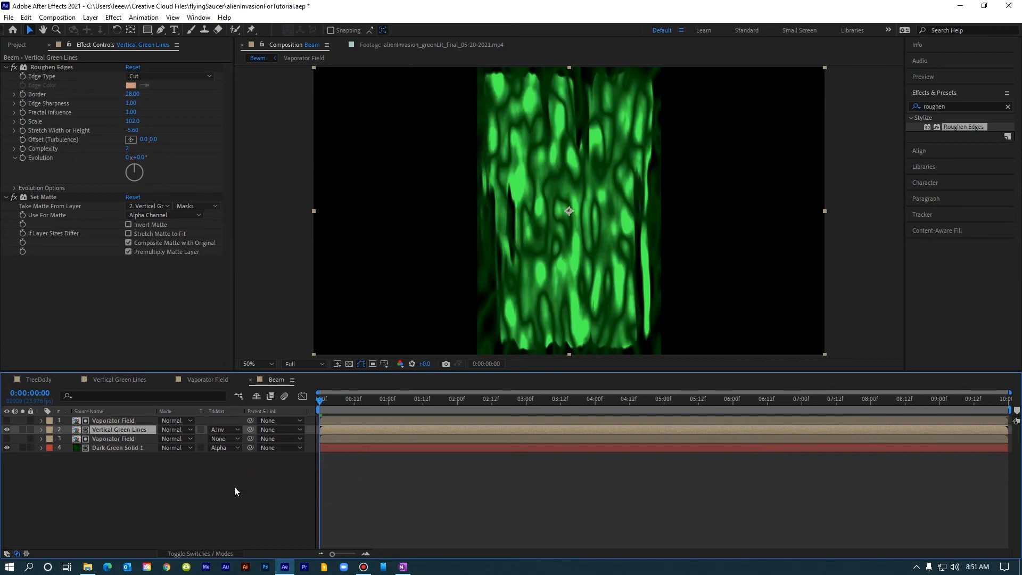
left_click(177, 472)
key("space")
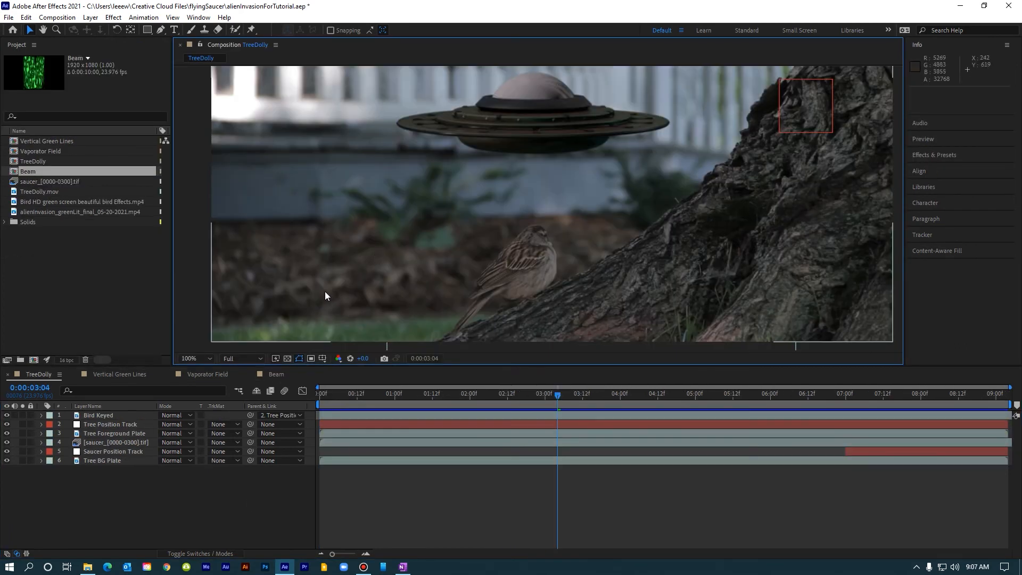
In the TreeDolly composition, move to 7:00 and add the Beam composition above the Saucer Position Track layer.
left_click(97, 451)
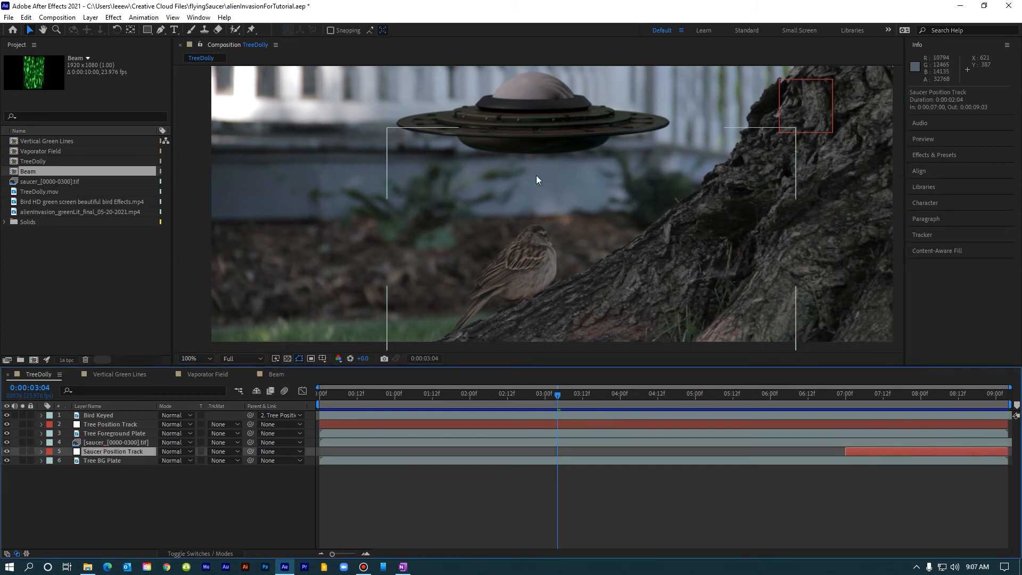
left_click_drag(559, 395, 732, 394)
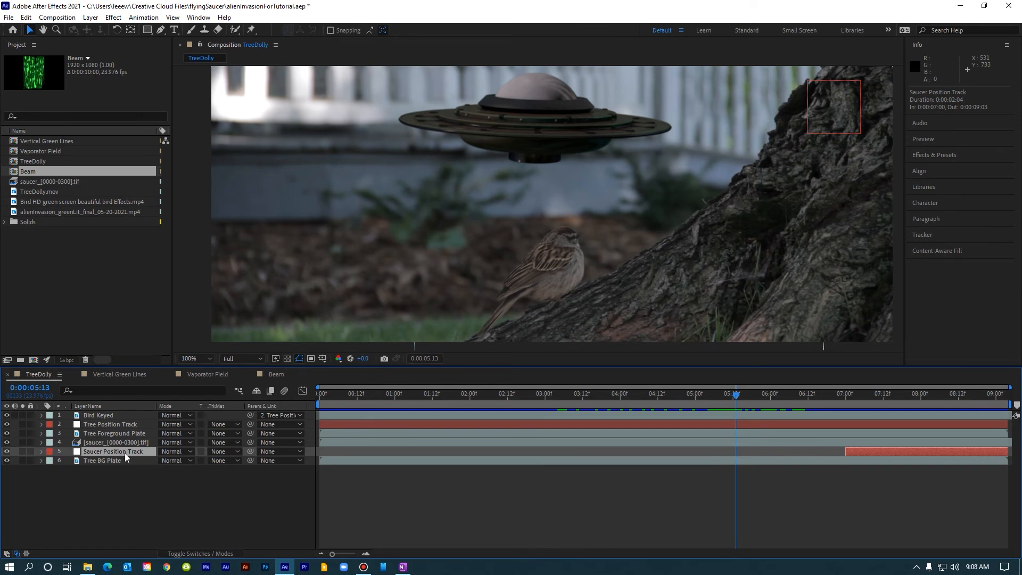
key("p")
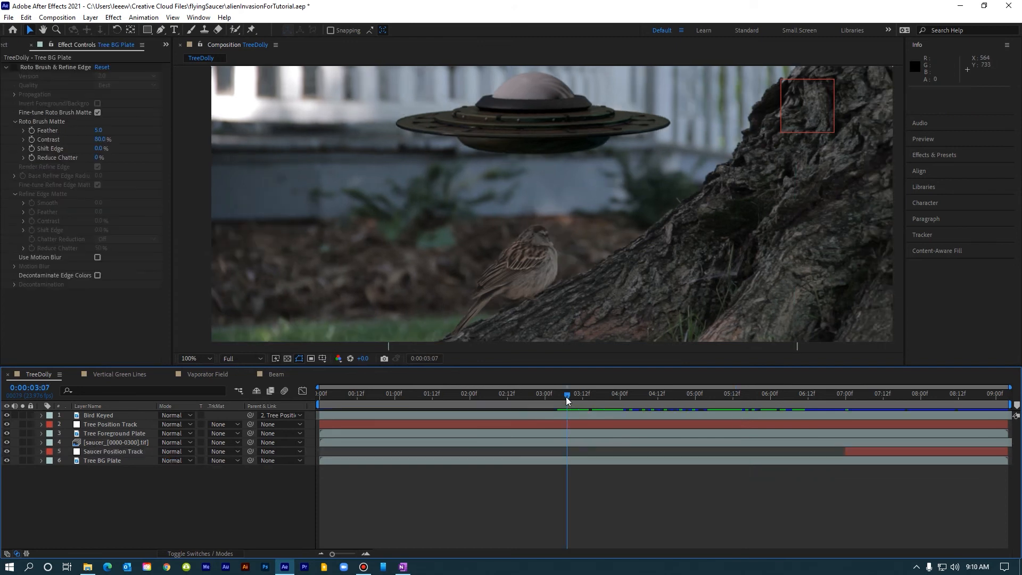
left_click_drag(567, 396, 844, 398)
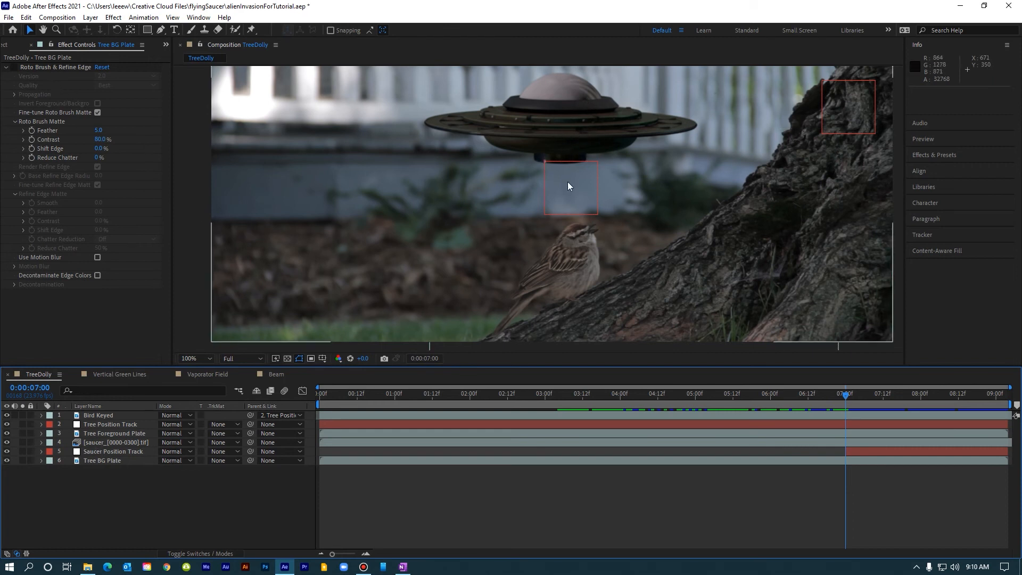
left_click(5, 44)
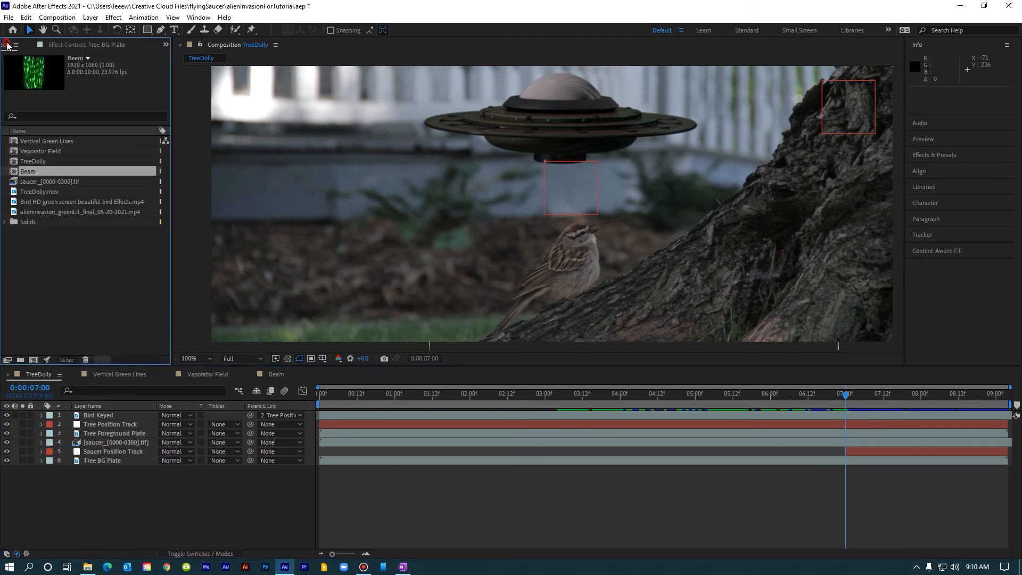
left_click_drag(21, 172, 85, 449)
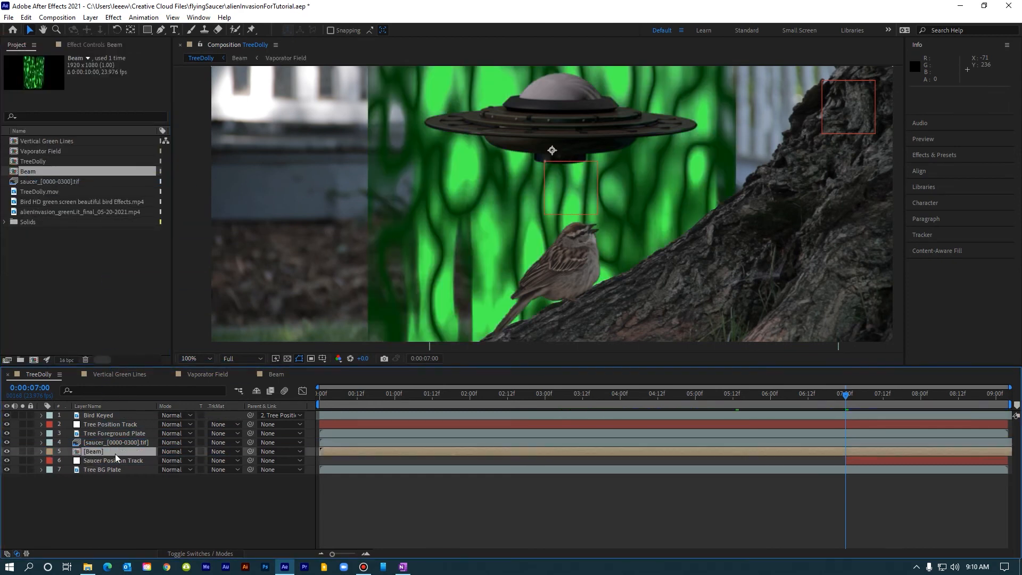
Set the Beam layer's scale to 8% wide and 18% high.
key("s")
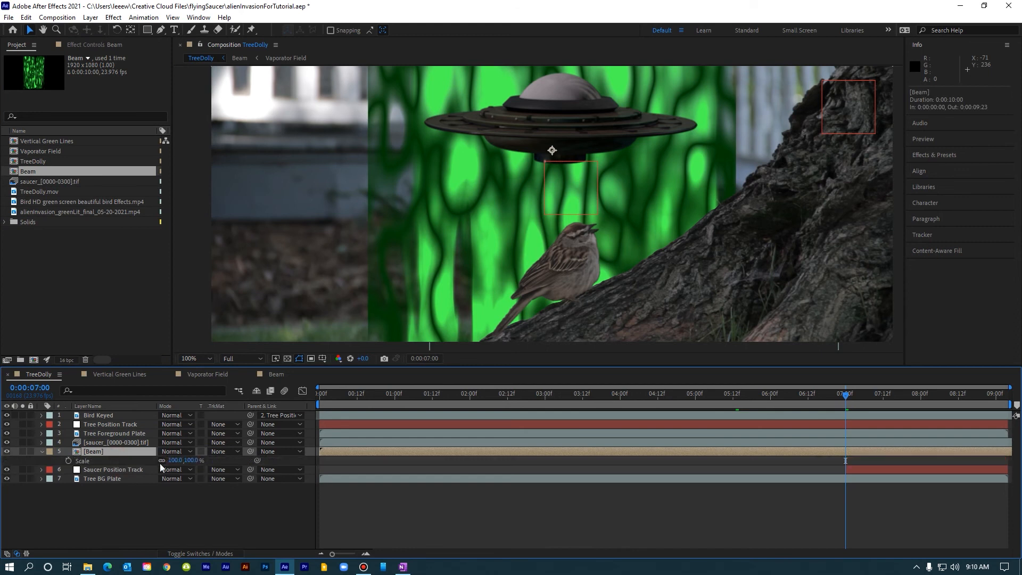
left_click(175, 460)
type("18")
key("Return")
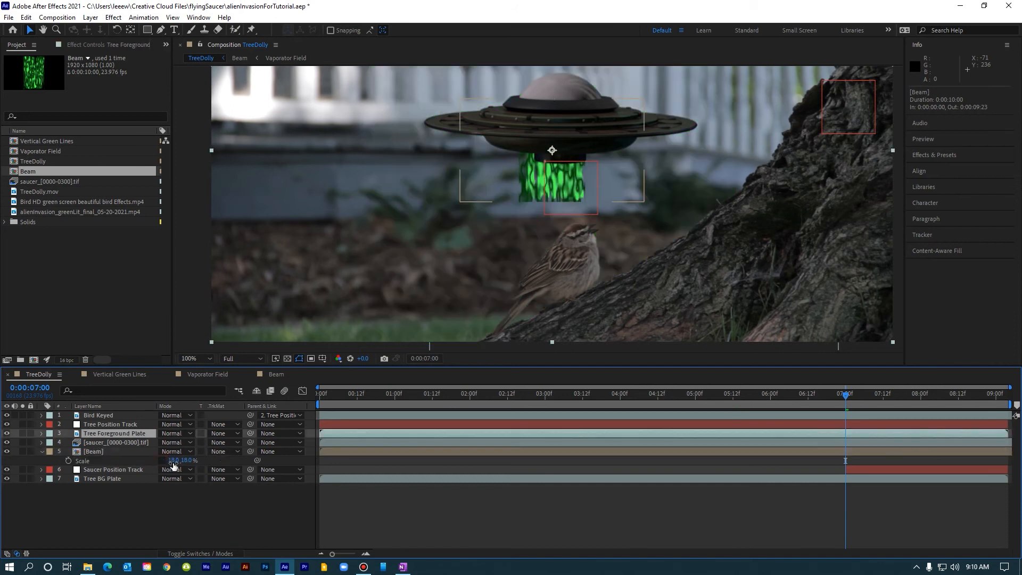
left_click(173, 460)
type("8")
key("Return")
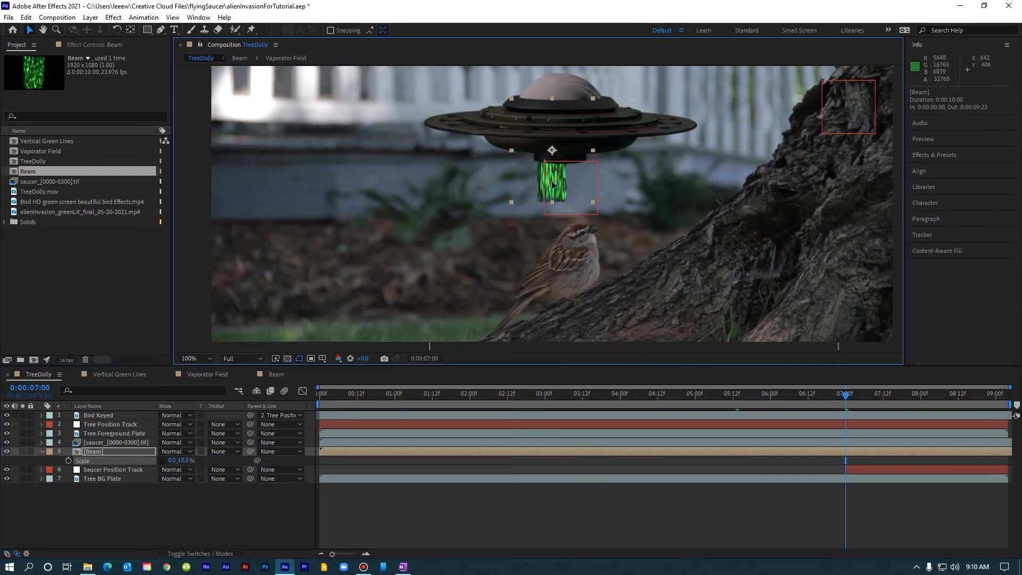
Move the beam so it sits directly beneath the flying saucer.
left_click_drag(552, 179, 564, 235)
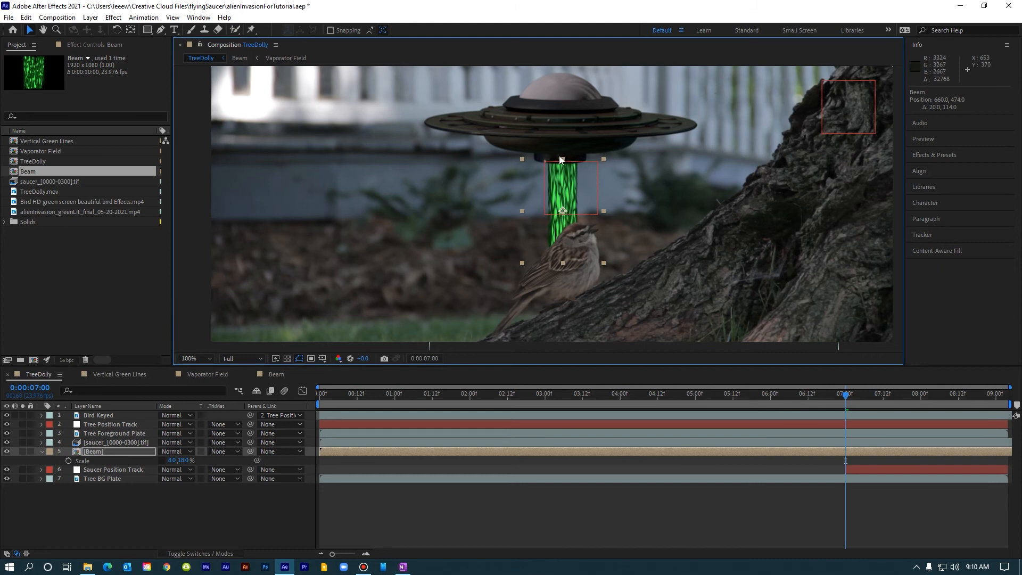
key("apostrophe")
key("apostrophe")
Move the beam's anchor point to its top edge and stretch its vertical scale to about 26%.
left_click(130, 30)
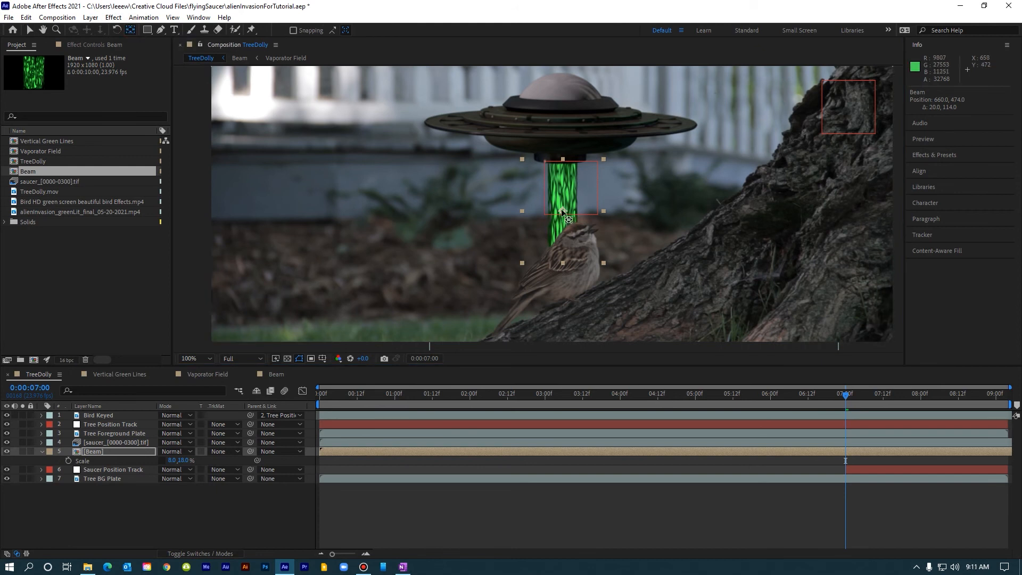
left_click_drag(563, 211, 562, 160)
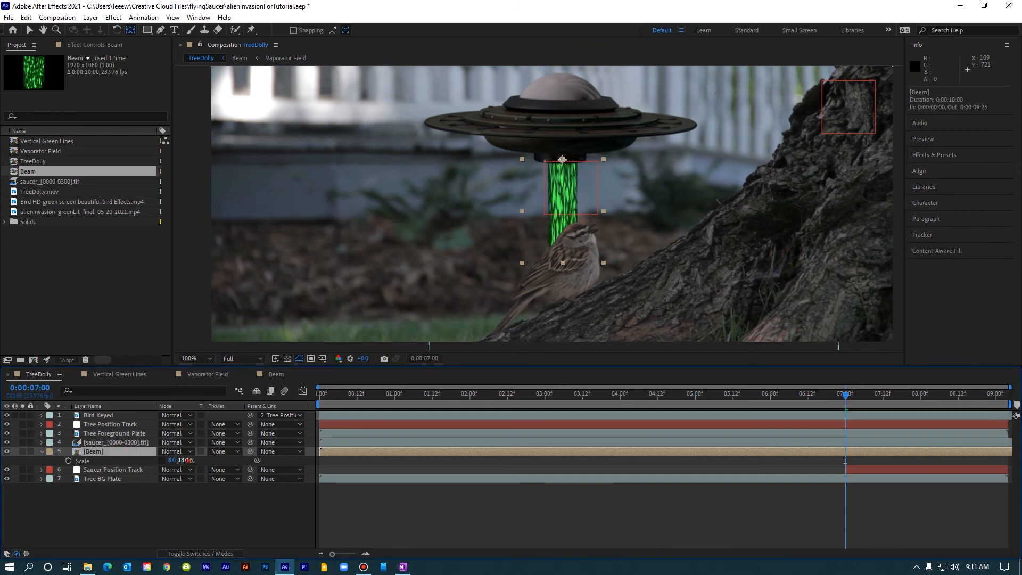
left_click_drag(187, 460, 187, 460)
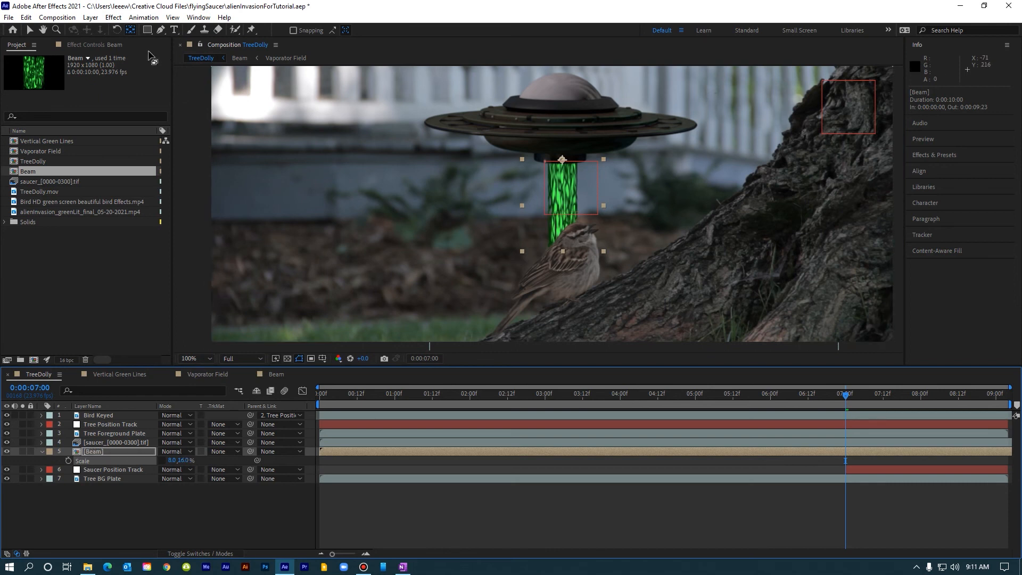
Apply the Linear Wipe effect to the Beam layer and set its Wipe Angle to 0°.
left_click(113, 19)
mouse_move(178, 301)
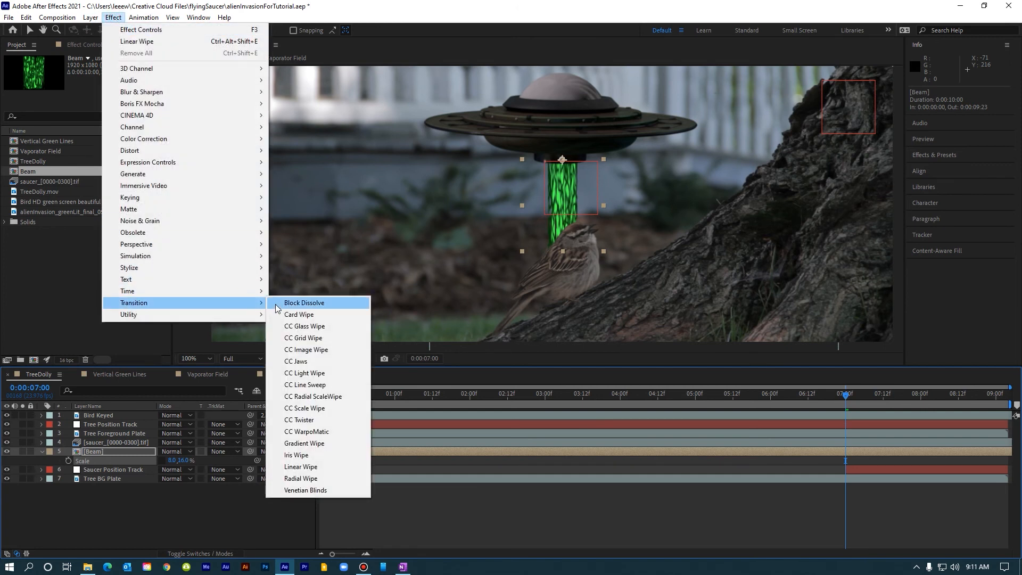
left_click(312, 466)
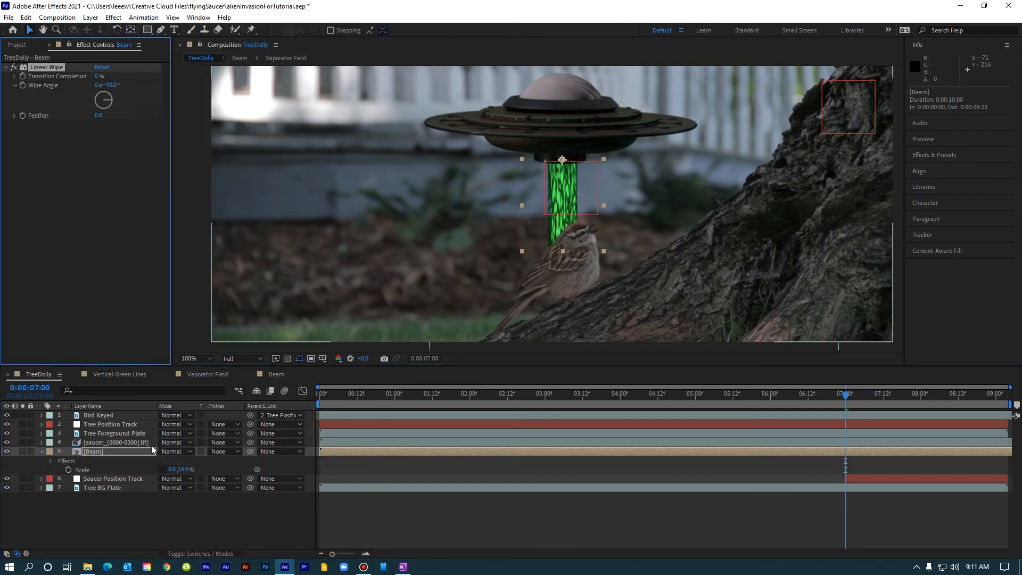
left_click(120, 454)
left_click(123, 245)
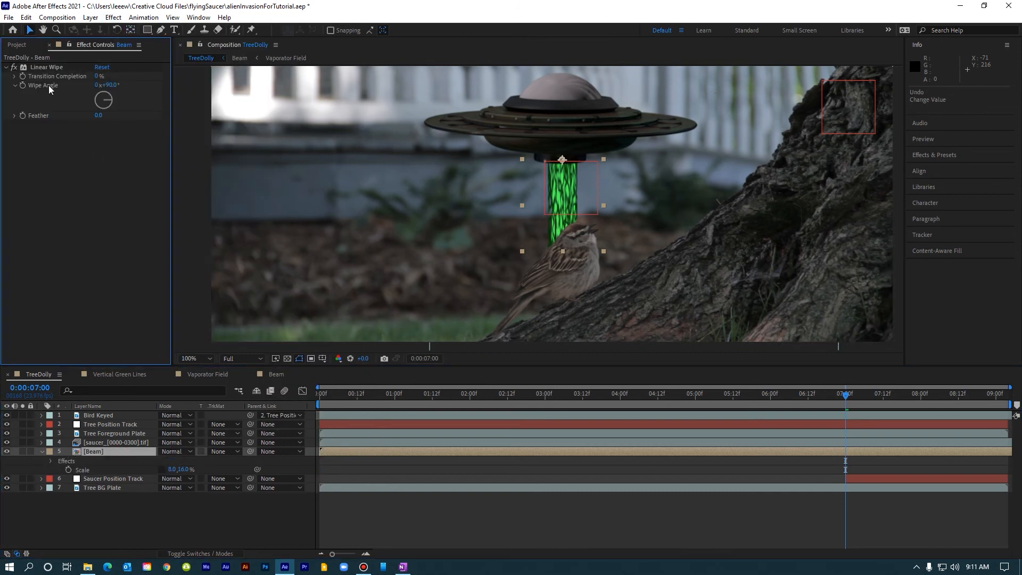
left_click(109, 85)
type("0")
key("Return")
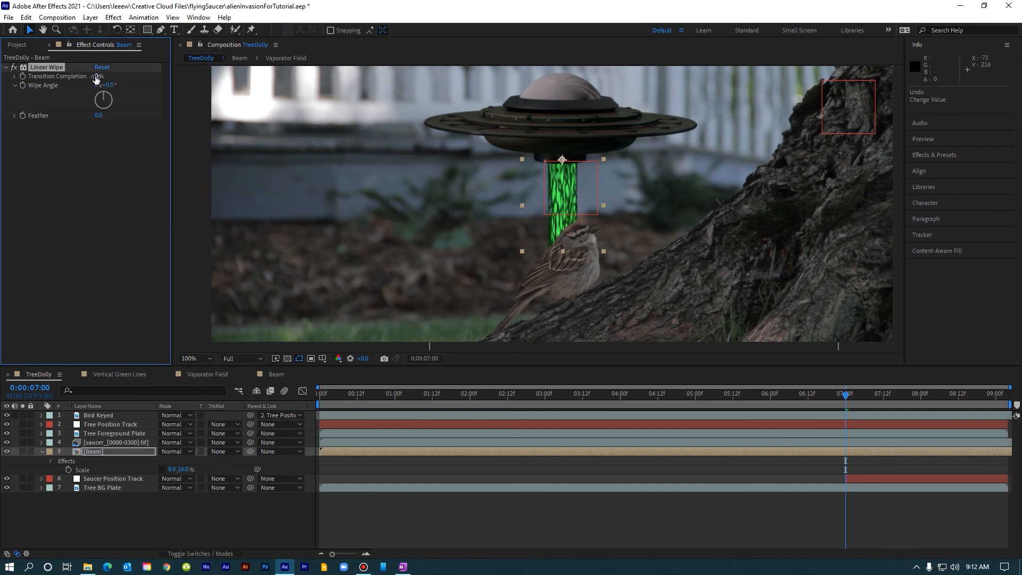
Keyframe the Linear Wipe Transition Completion at 100% at 7:00.
left_click_drag(94, 76, 159, 78)
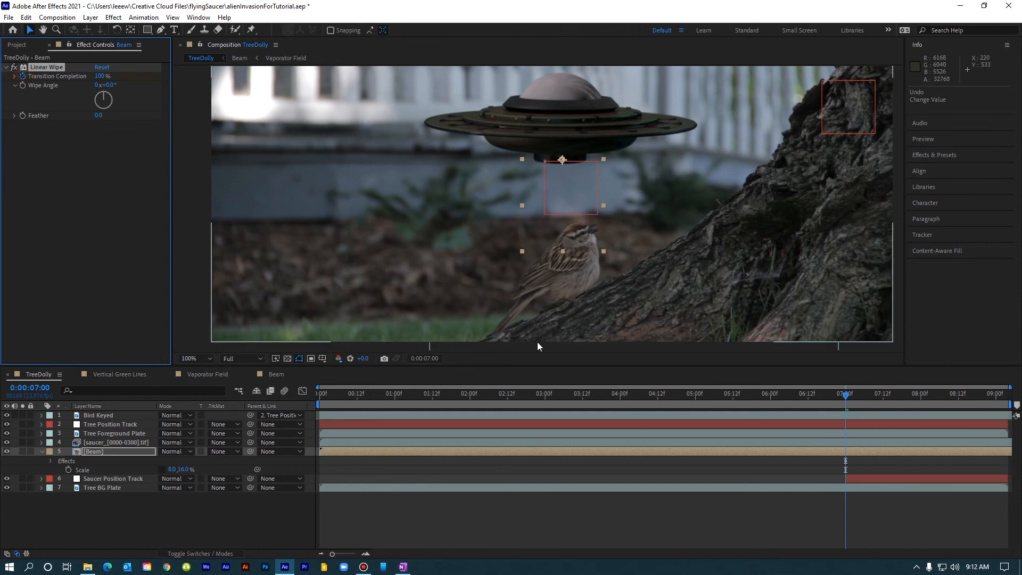
left_click(850, 451)
key("u")
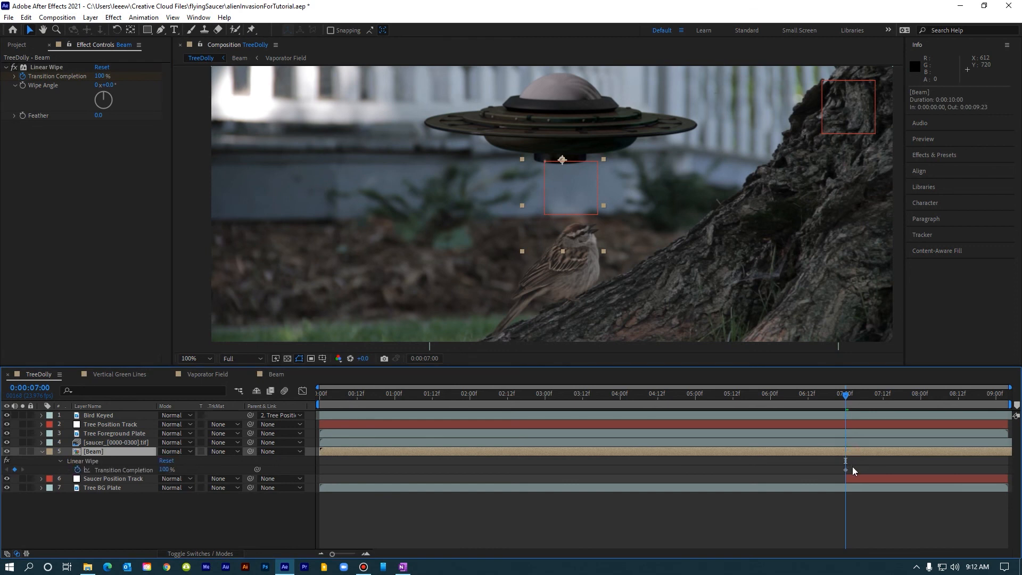
Move three frames ahead and keyframe Transition Completion at 0%.
key("Page_Down")
key("Page_Down")
key("Page_Down")
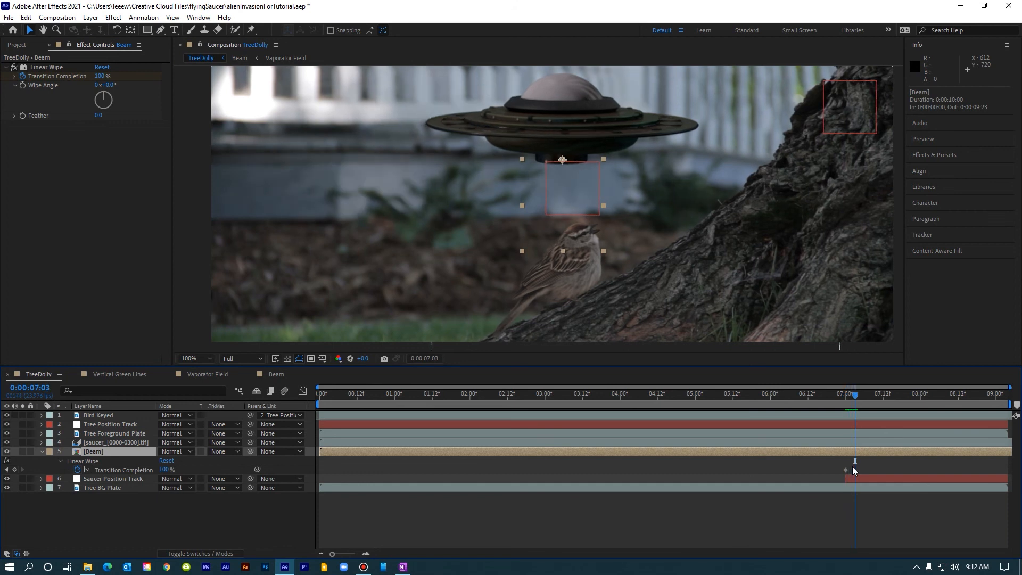
left_click(99, 76)
type("0")
key("Return")
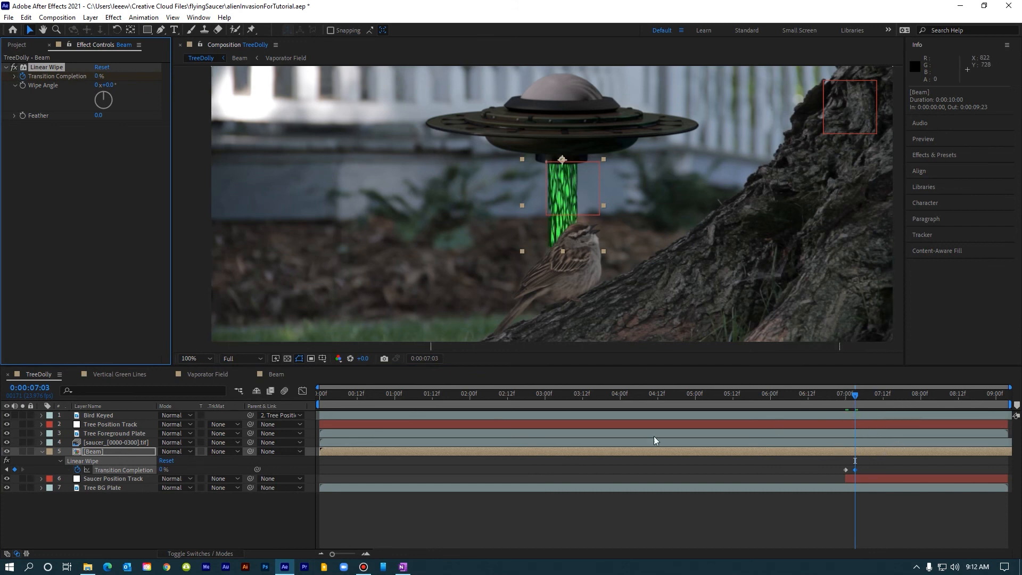
Set the Beam layer's blending mode to Add.
left_click(104, 451)
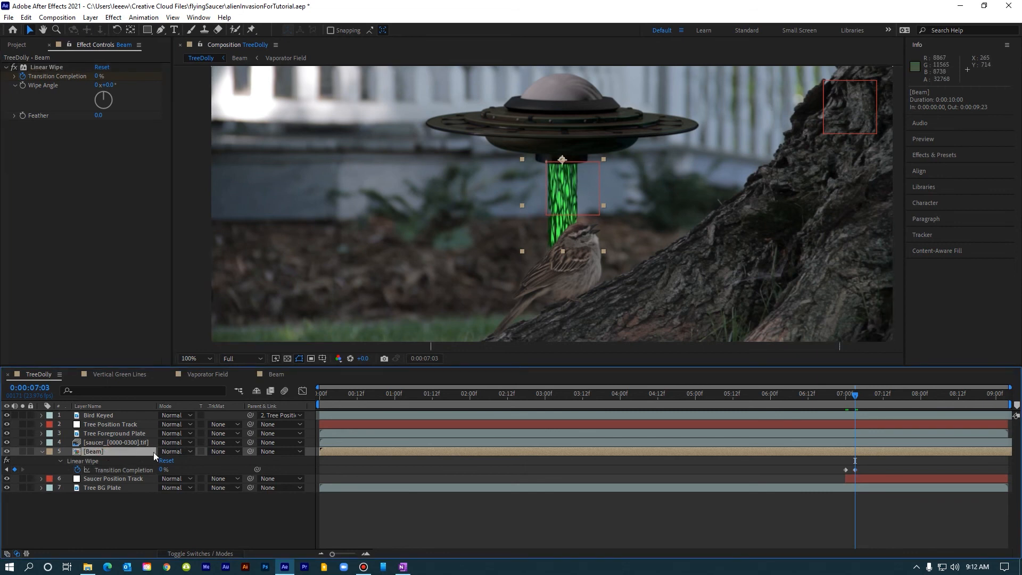
left_click(174, 451)
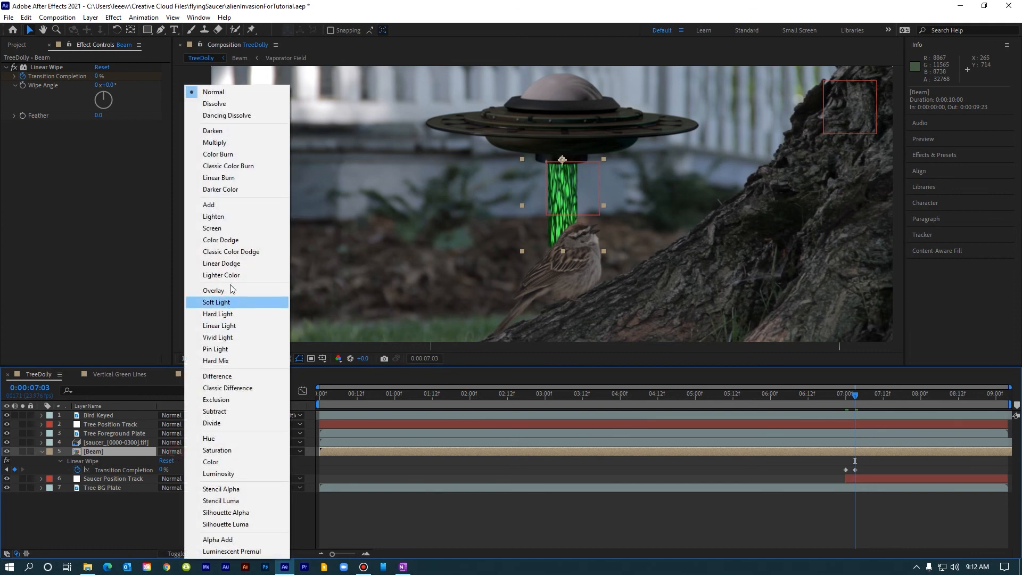
left_click(209, 204)
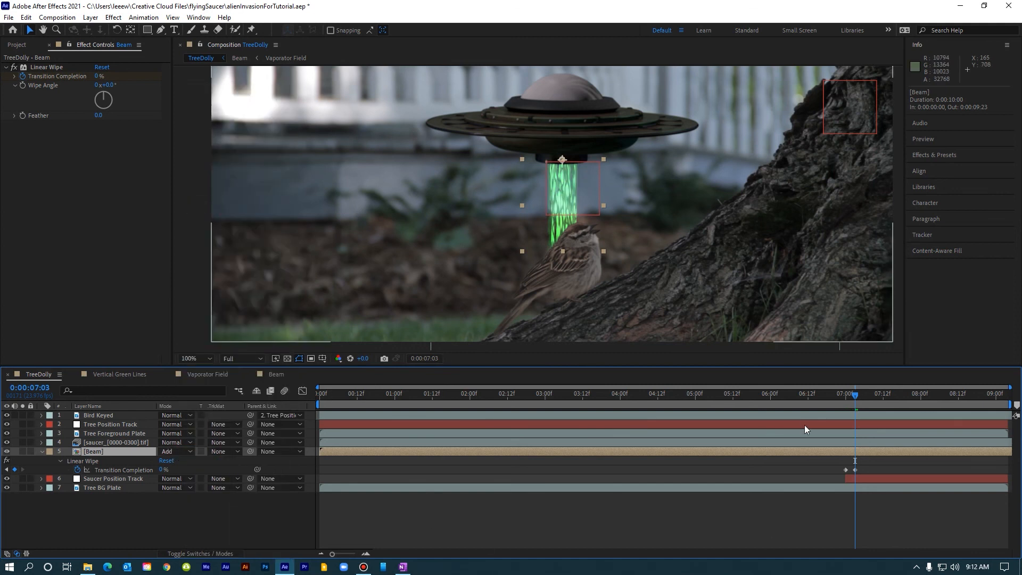
Preview the beam animation from 6:00 and return to 7:00.
left_click(769, 395)
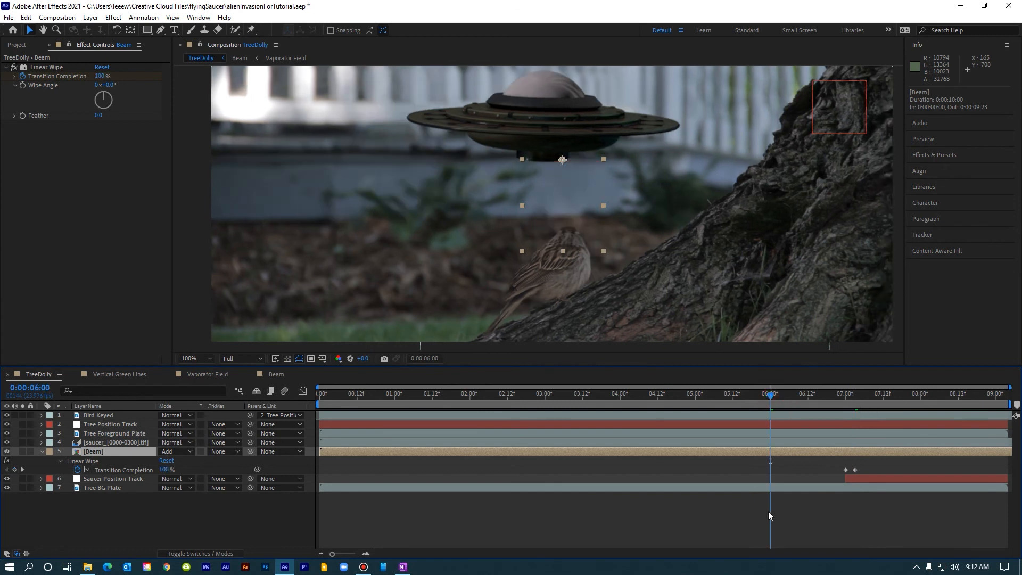
key("space")
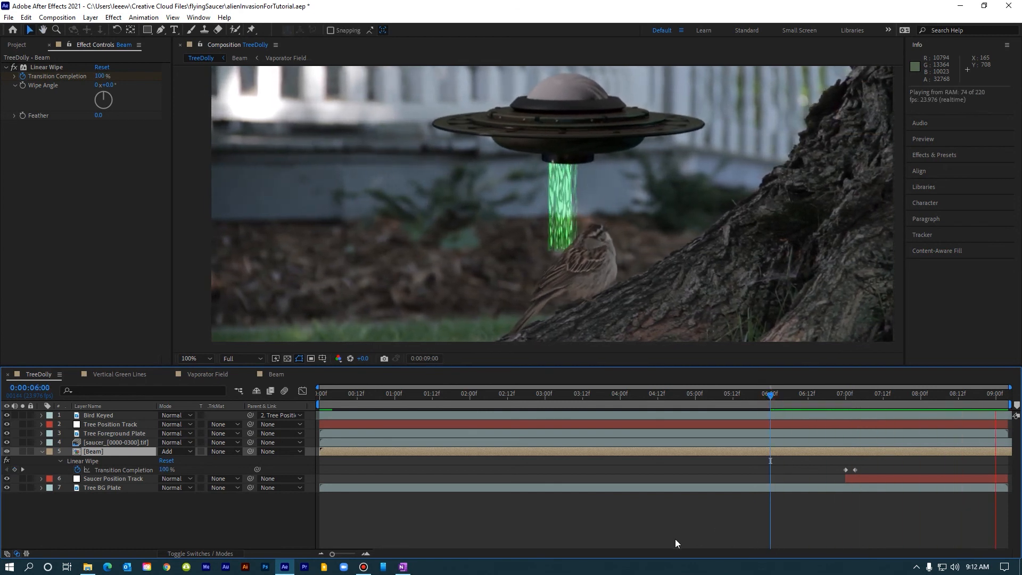
left_click(845, 396)
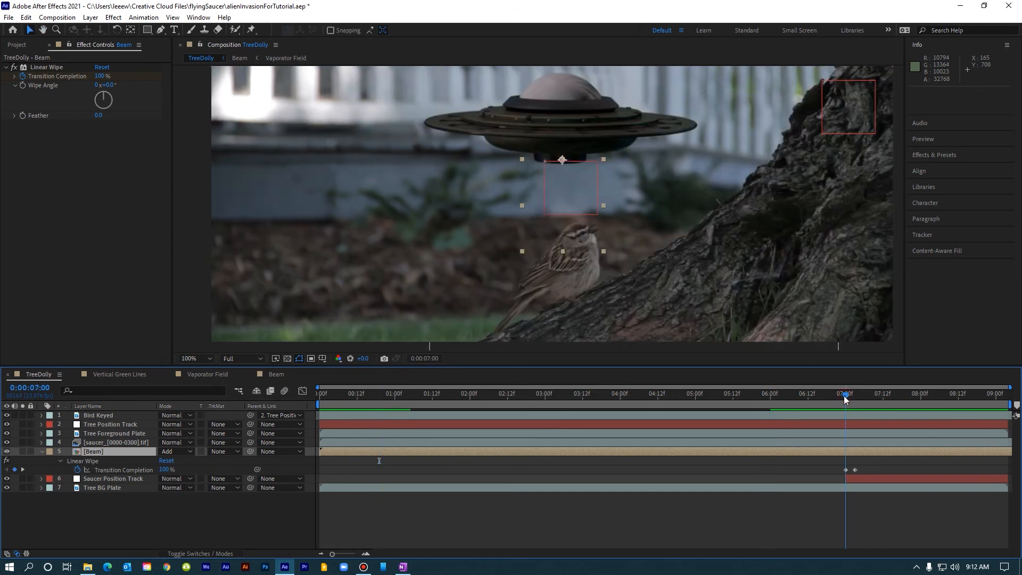
left_click_drag(844, 399, 847, 399)
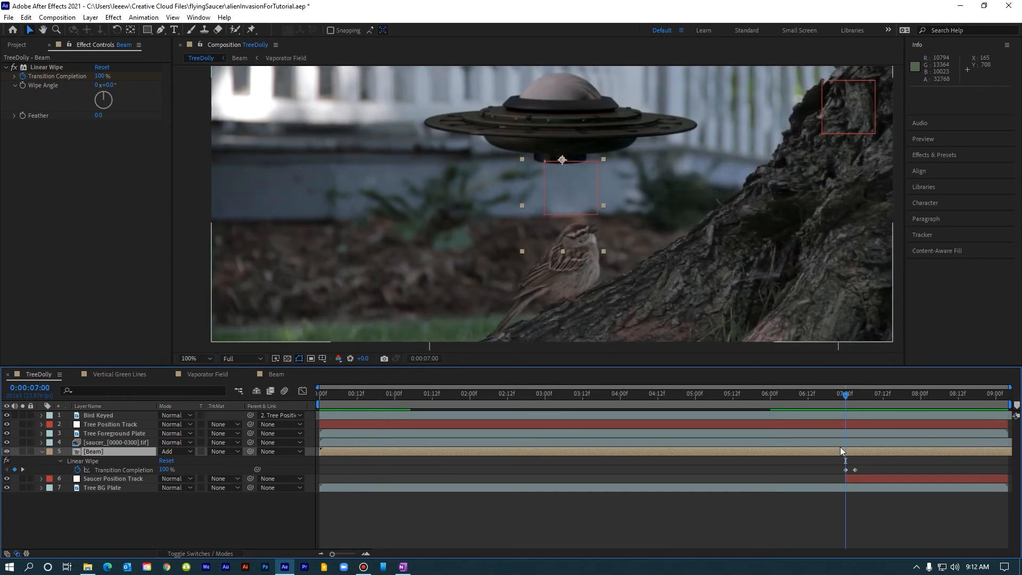
Parent the Beam layer to the Saucer Position Track layer.
left_click(103, 451)
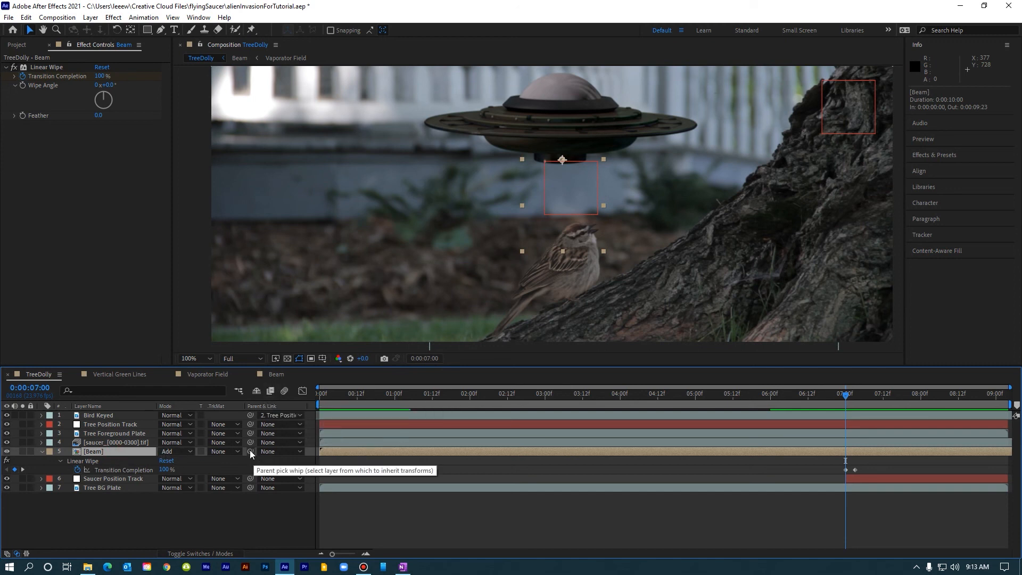
left_click_drag(248, 452, 111, 481)
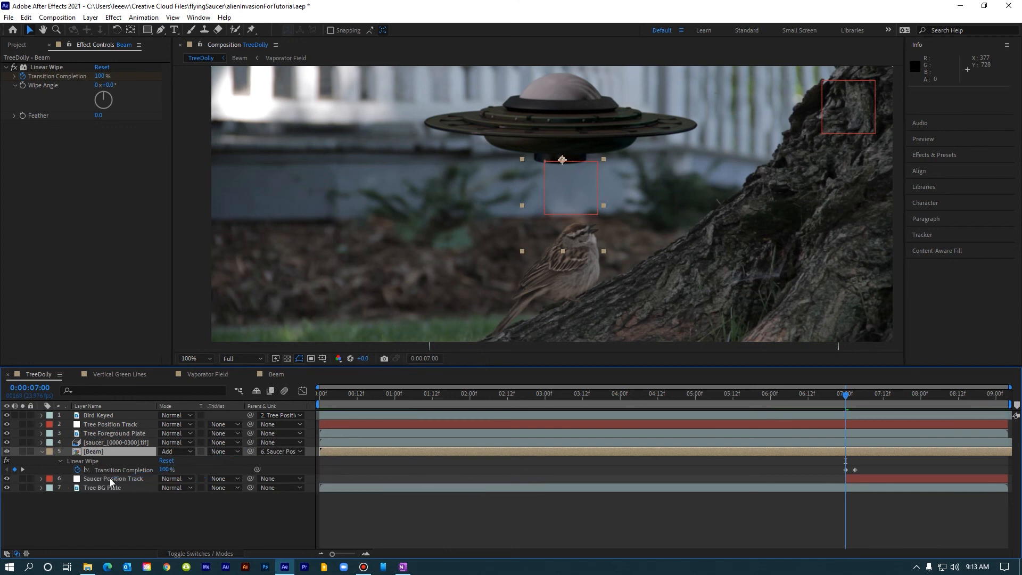
left_click(114, 480)
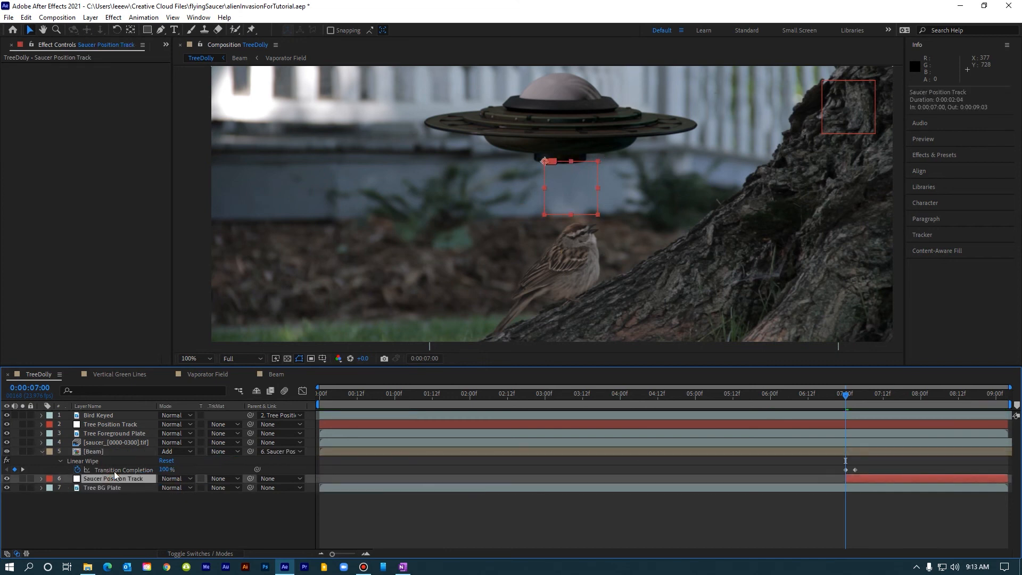
Play a preview of the composite to check the beam following the saucer.
left_click(96, 452)
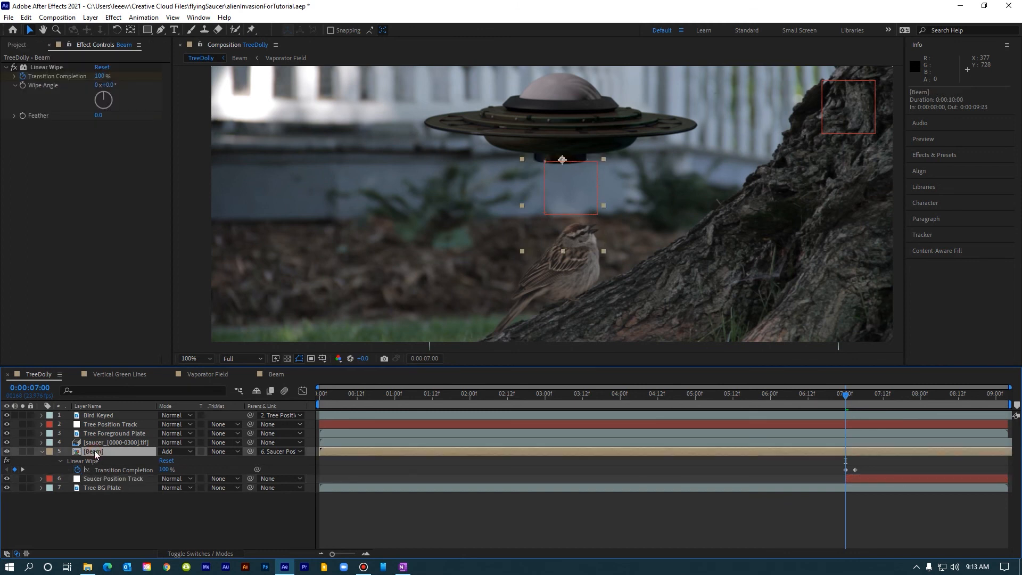
left_click(106, 481)
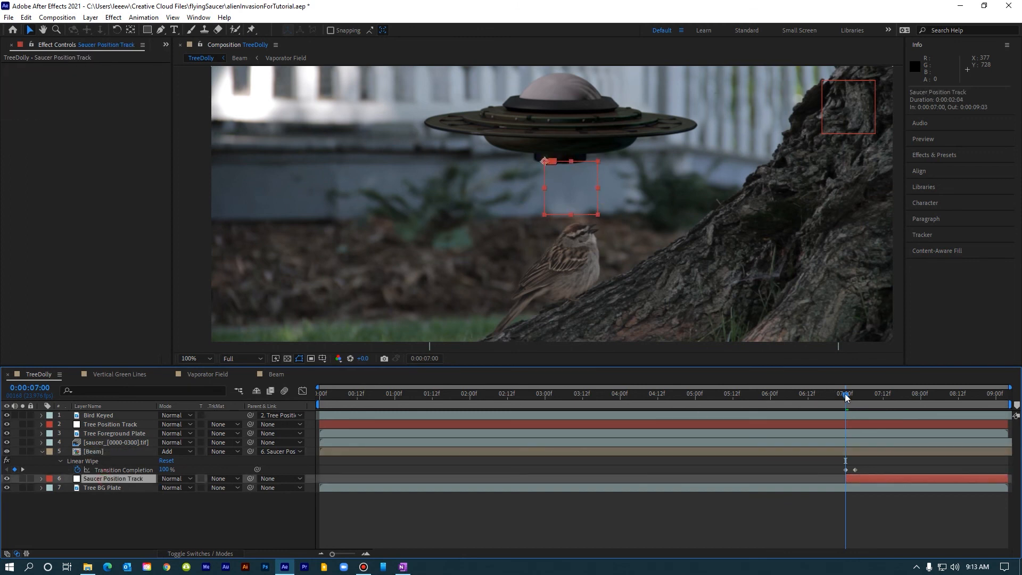
key("space")
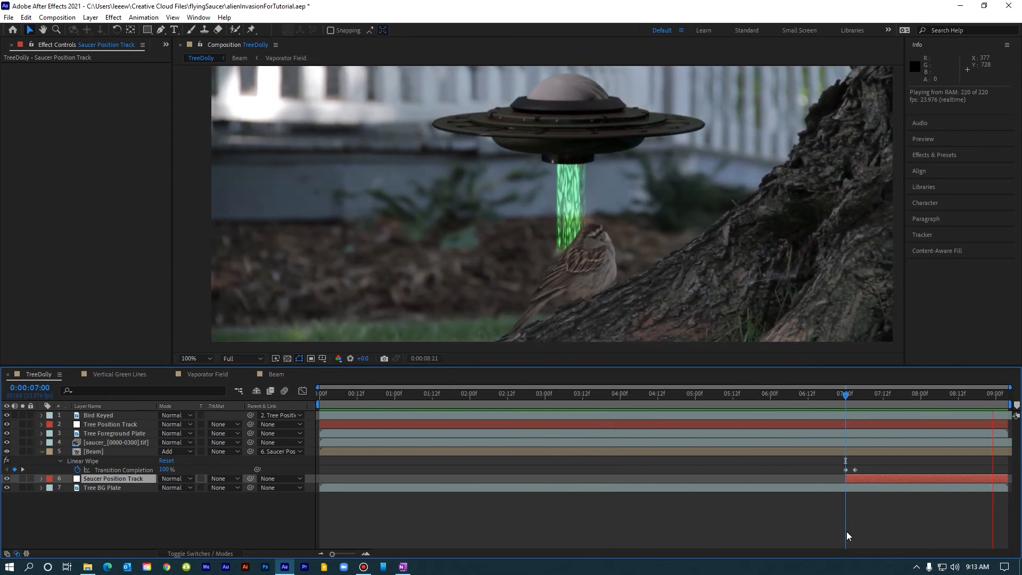
key("space")
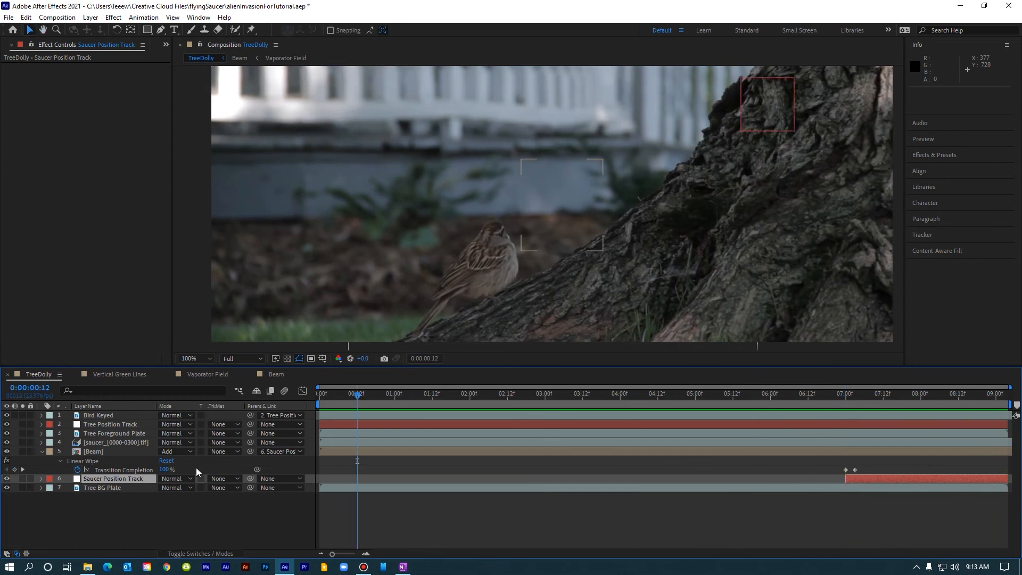
Set the Beam layer's vertical Scale to 180%.
left_click(87, 450)
key("s")
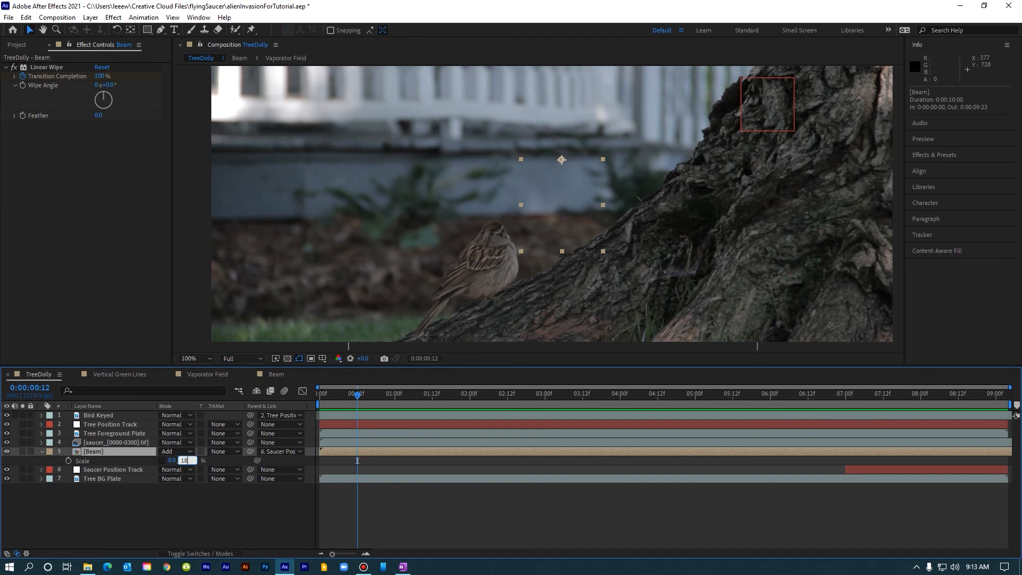
key("Return")
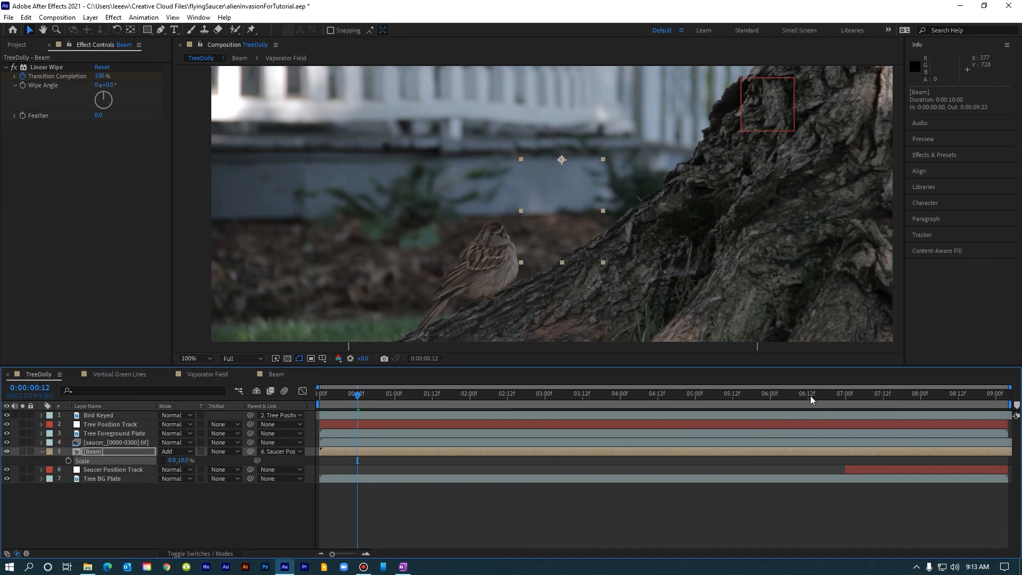
Preview the composite from about 6:02 and scrub the finished reference footage around the 7 to 8 second mark.
left_click(810, 395)
key("space")
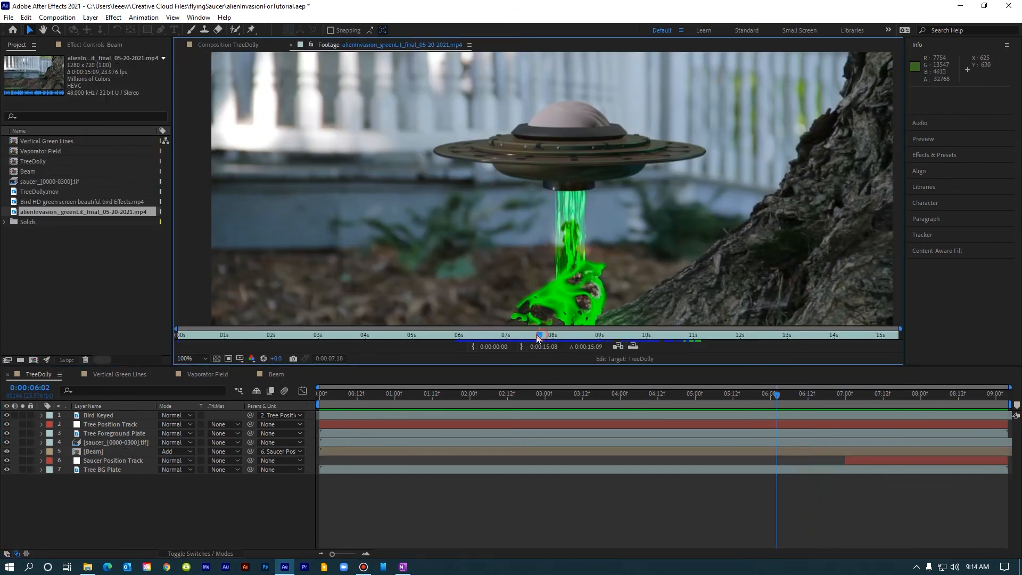
mouse_move(537, 336)
left_mouse_down()
mouse_move(512, 334)
mouse_move(545, 334)
mouse_move(529, 335)
left_mouse_up()
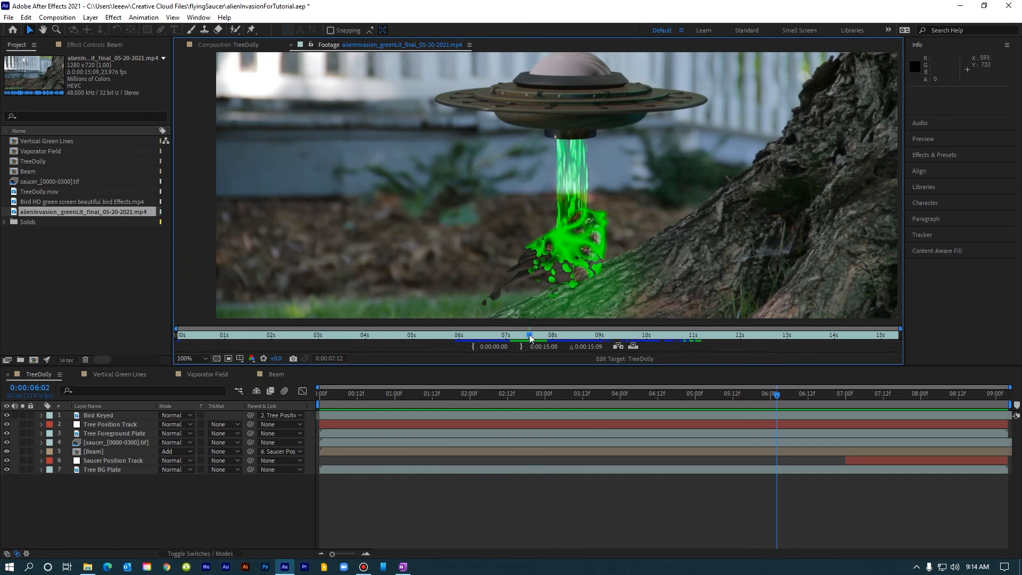
left_click_drag(530, 336, 555, 334)
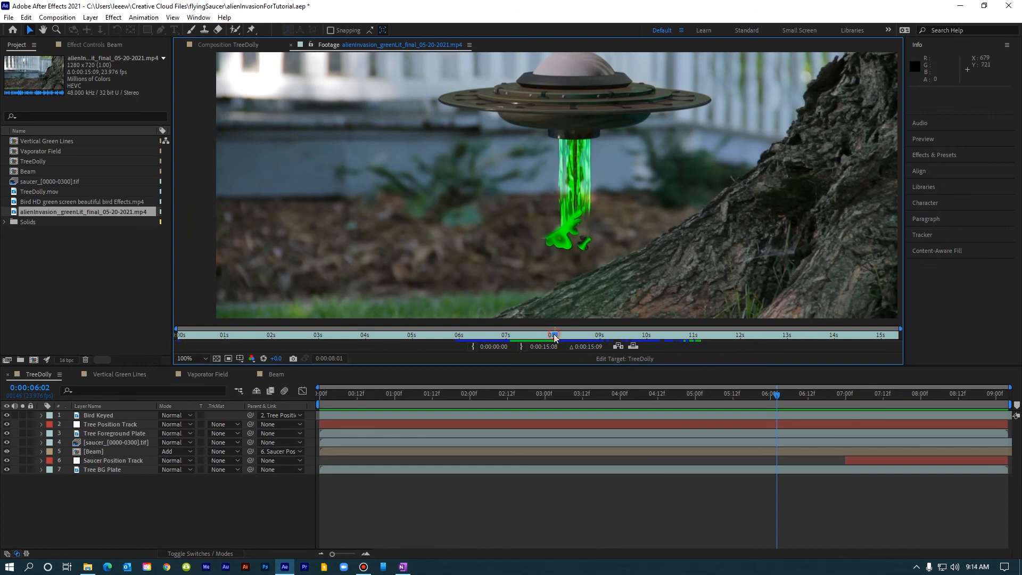
left_click_drag(553, 334, 513, 335)
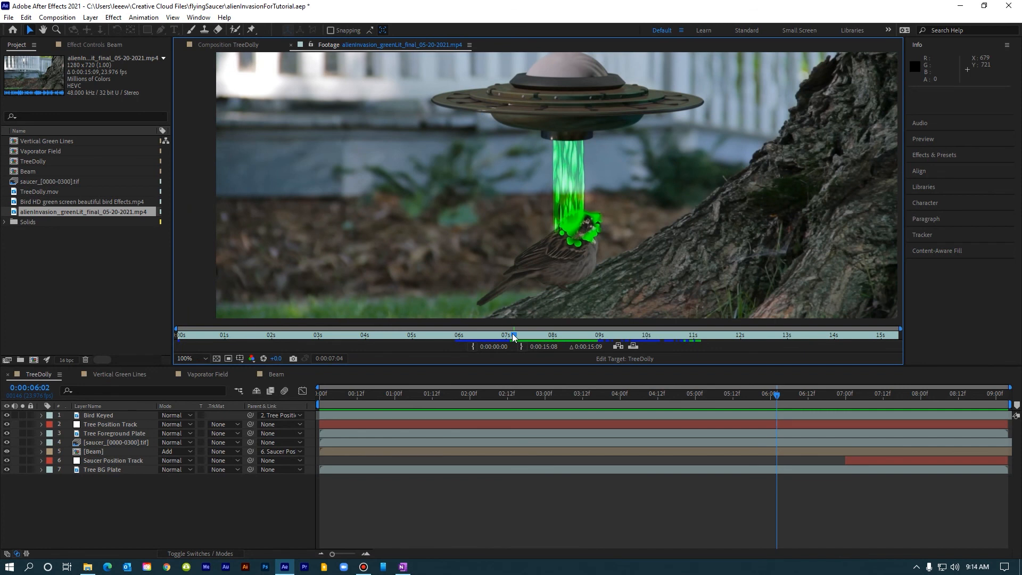